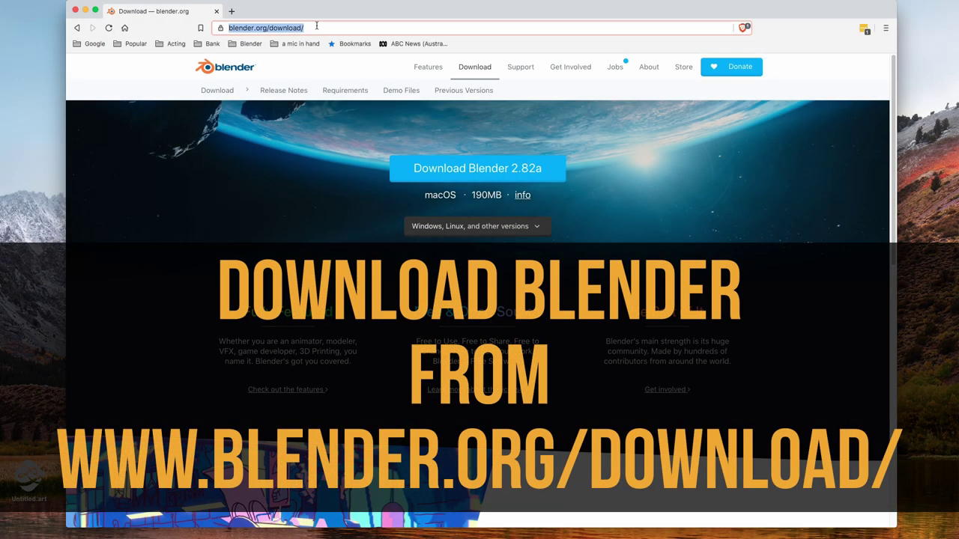
Download Blender 2.82a for macOS from the Blender website.
left_click(329, 167)
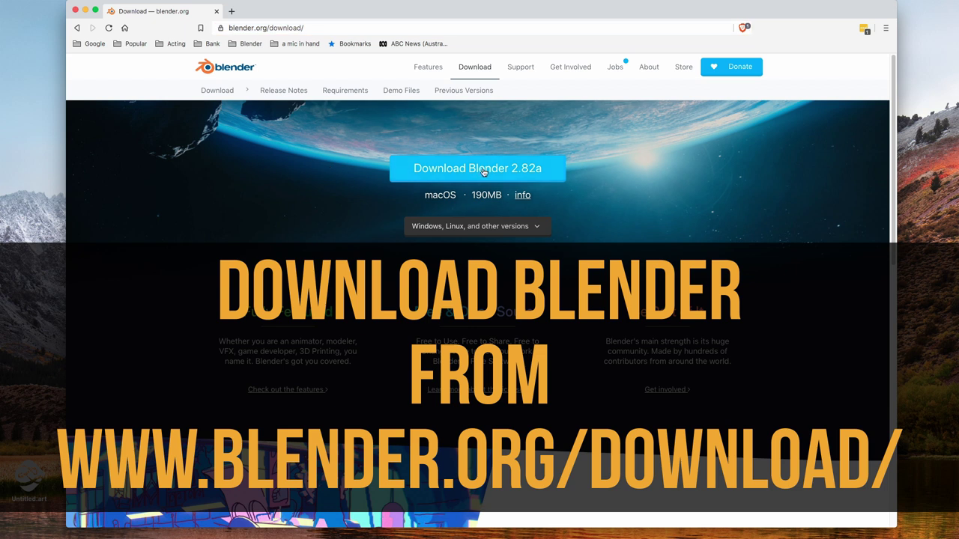
left_click(467, 170)
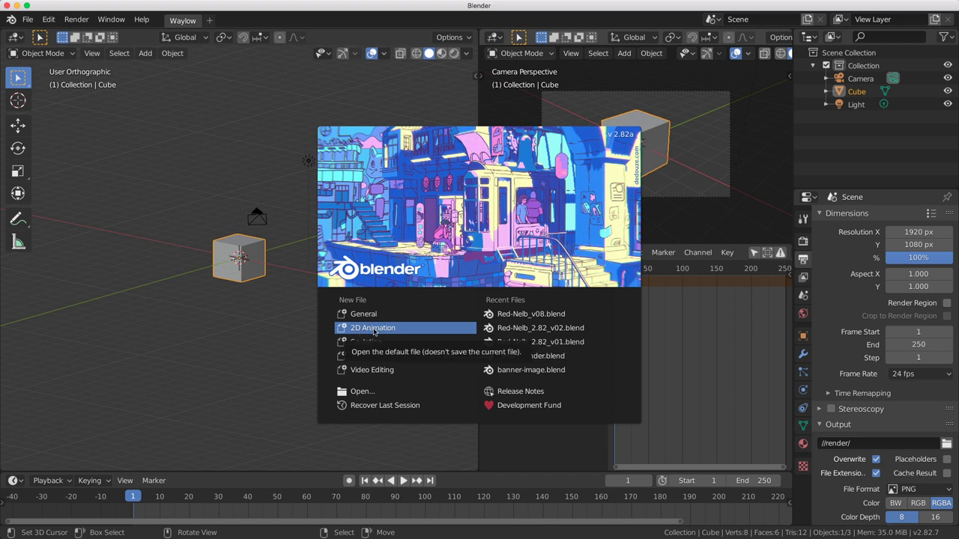
Switch to Blender, dismiss the splash screen and create a new file from the 2D Animation template.
left_click(33, 21)
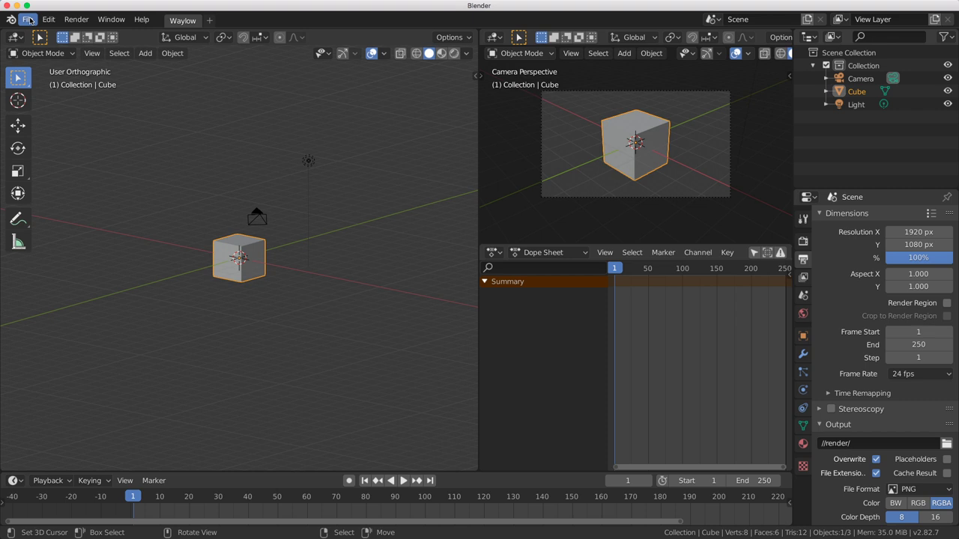
left_click(29, 20)
mouse_move(68, 35)
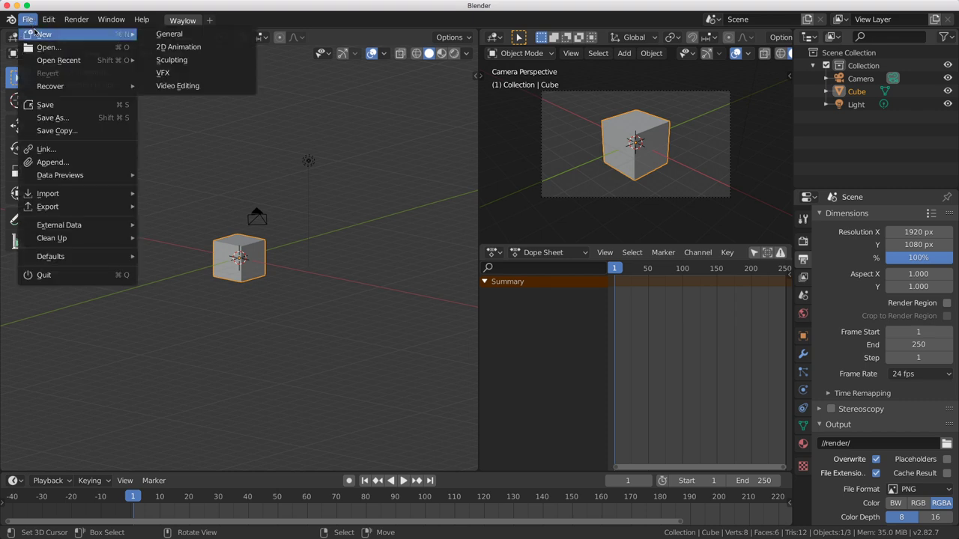
left_click(191, 46)
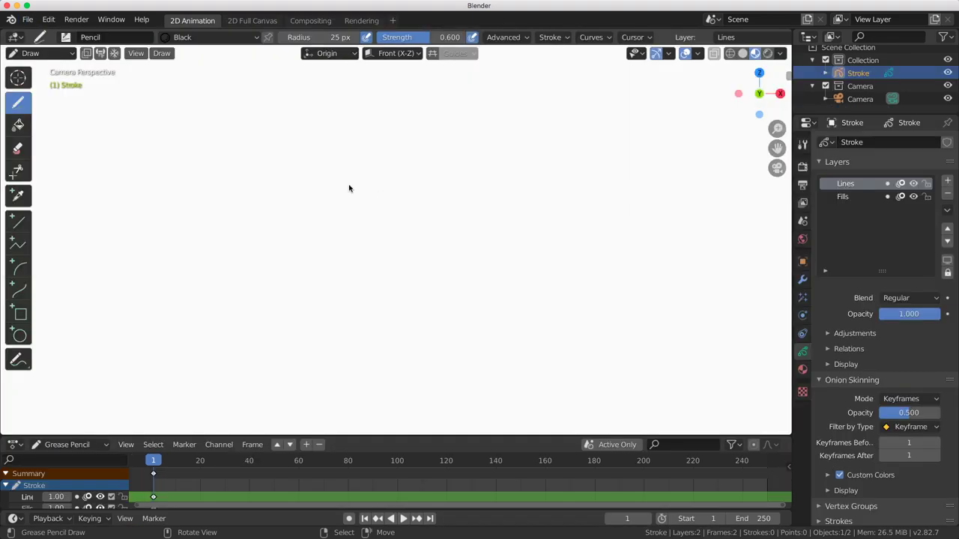
Draw an S-shaped test stroke with the black pencil on the canvas and undo it.
mouse_move(399, 171)
left_mouse_down()
mouse_move(314, 191)
mouse_move(327, 300)
mouse_move(307, 316)
left_mouse_up()
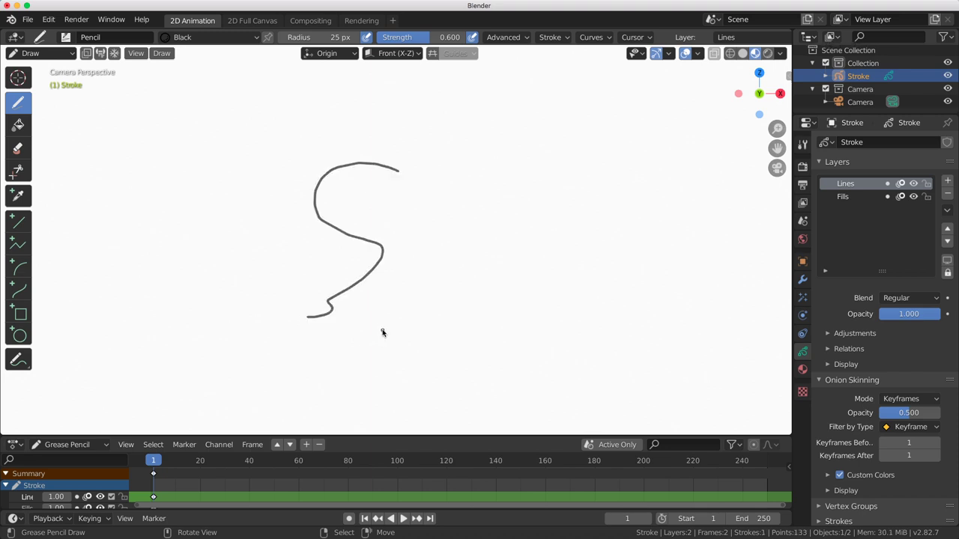
key("ctrl")
key("ctrl+z")
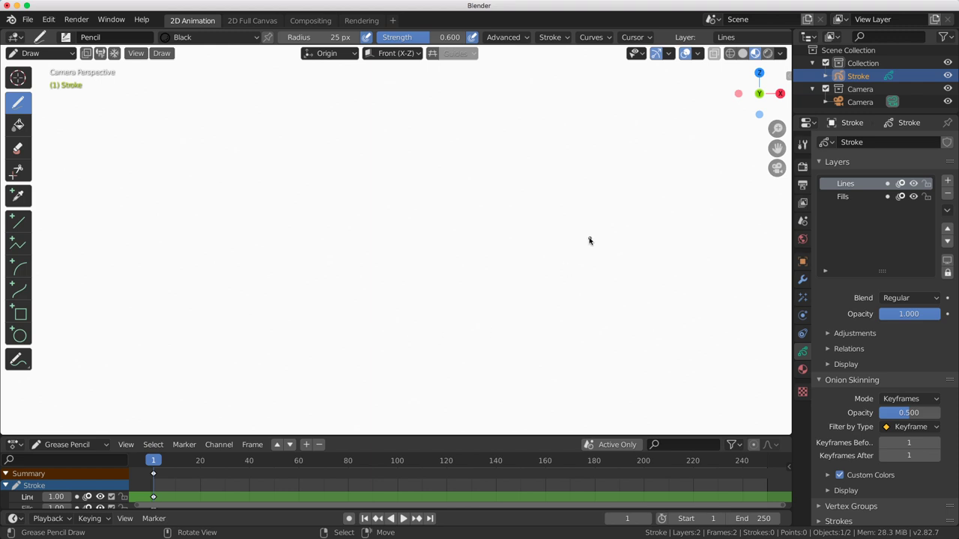
Turn on the Screencast Keys display in the viewport sidebar and hide the sidebar again.
key("n")
left_click(784, 229)
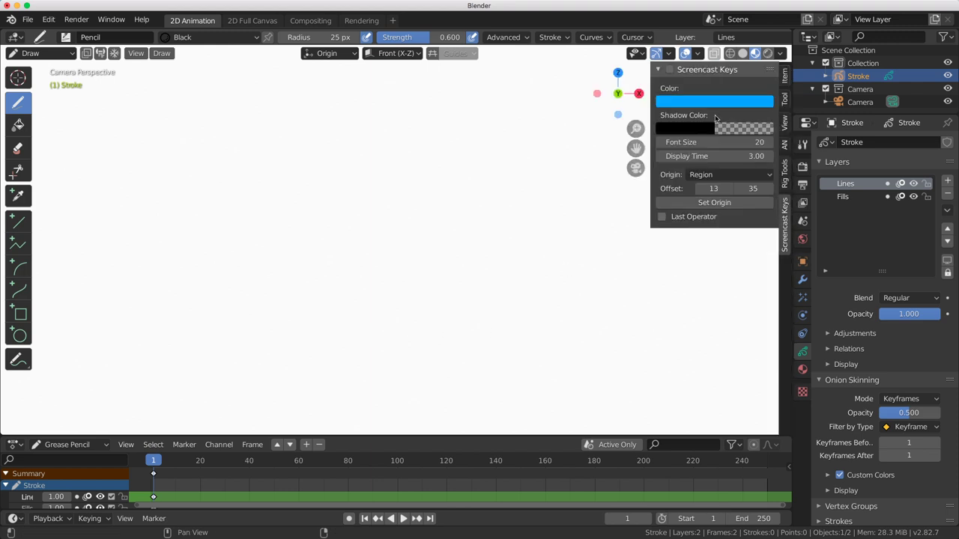
key("n")
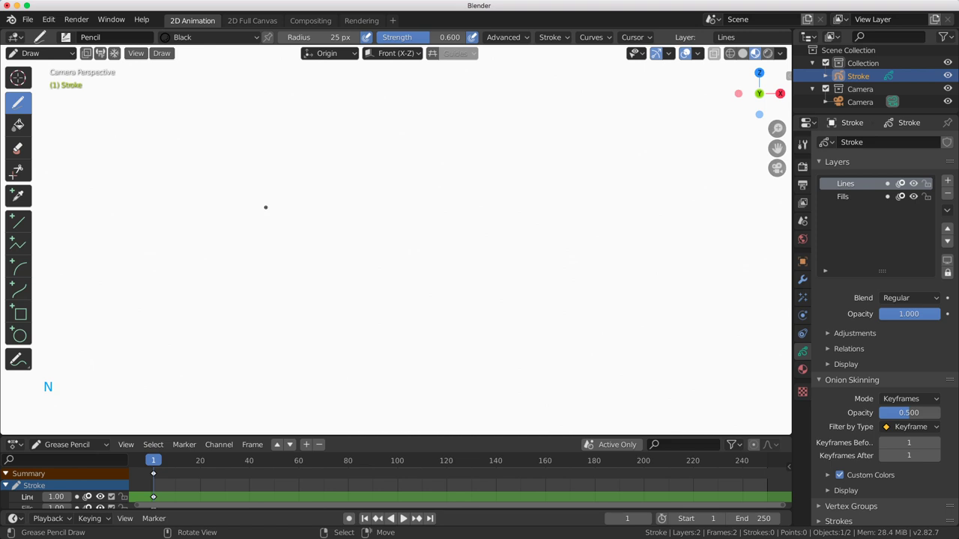
Examine the keymap preferences, including Tab for Pie Menu and the Gizmos option for Tilde Action, and close the preferences.
key("F4")
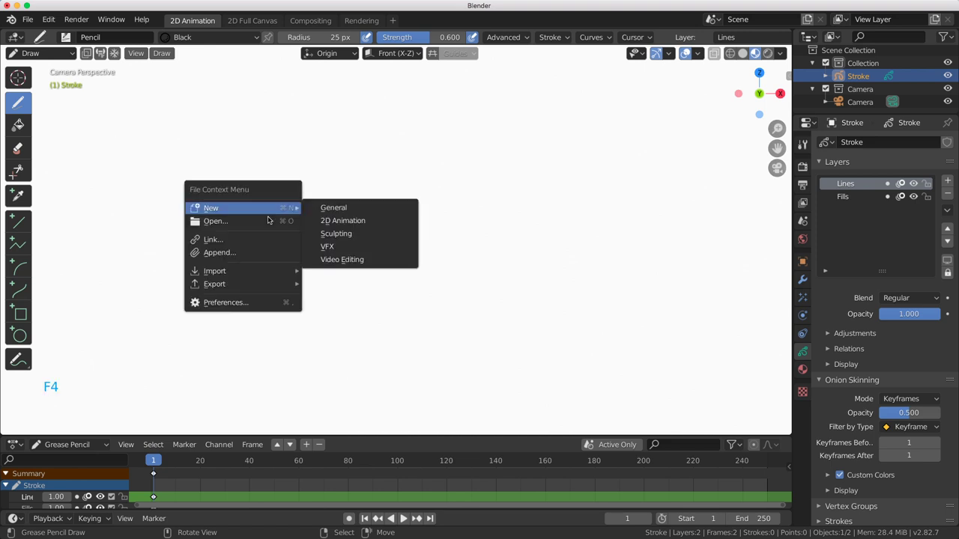
left_click(267, 301)
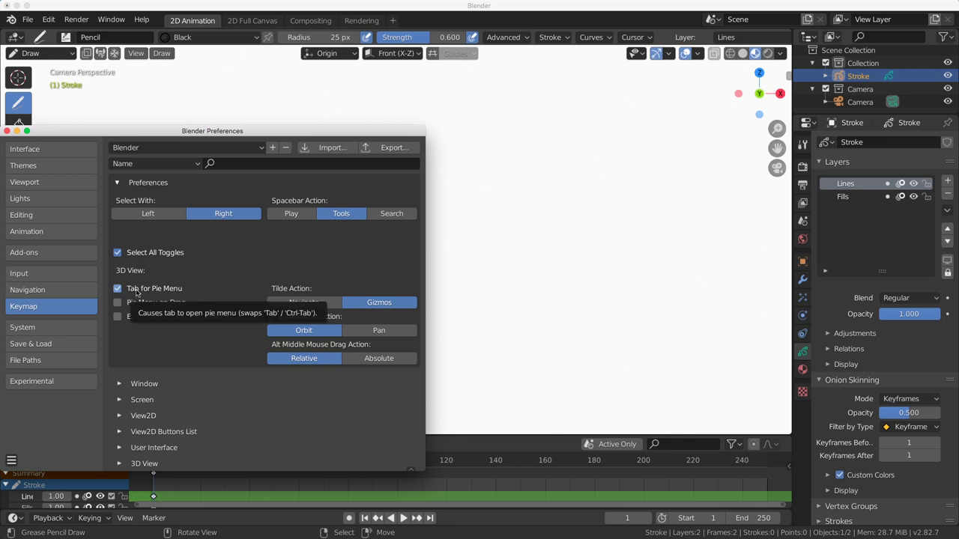
left_click(389, 303)
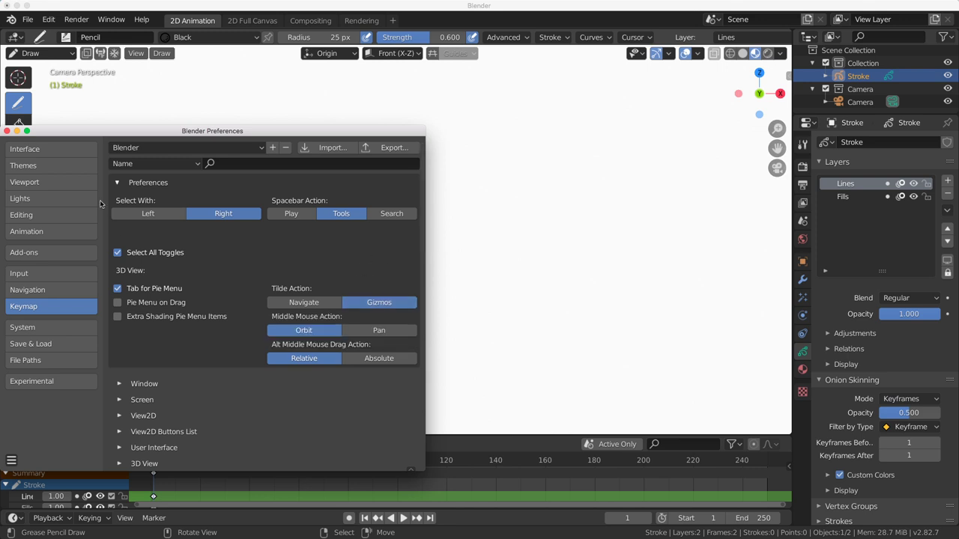
left_click(7, 130)
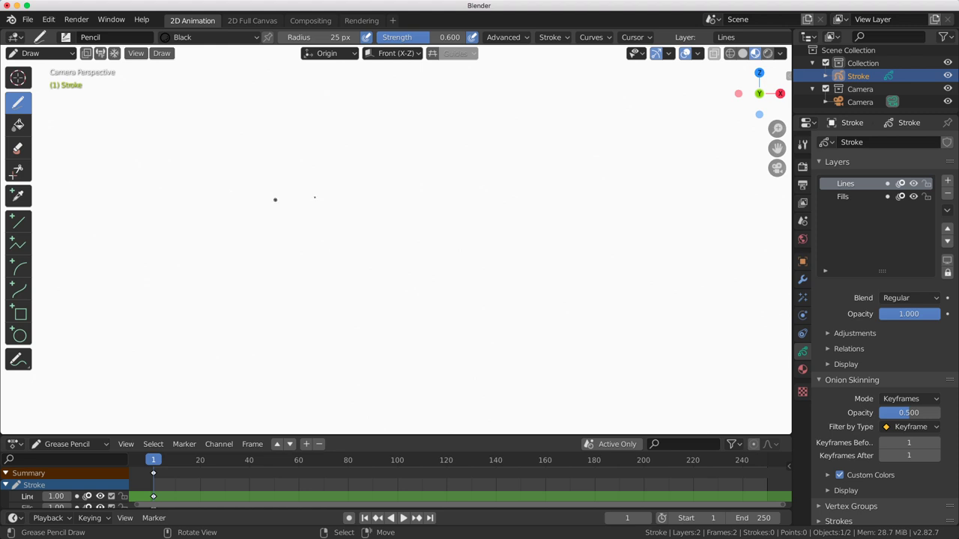
Switch from Draw to Object Mode and add a cube mesh at the centre of the camera view.
scroll(382, 192, "down", 2)
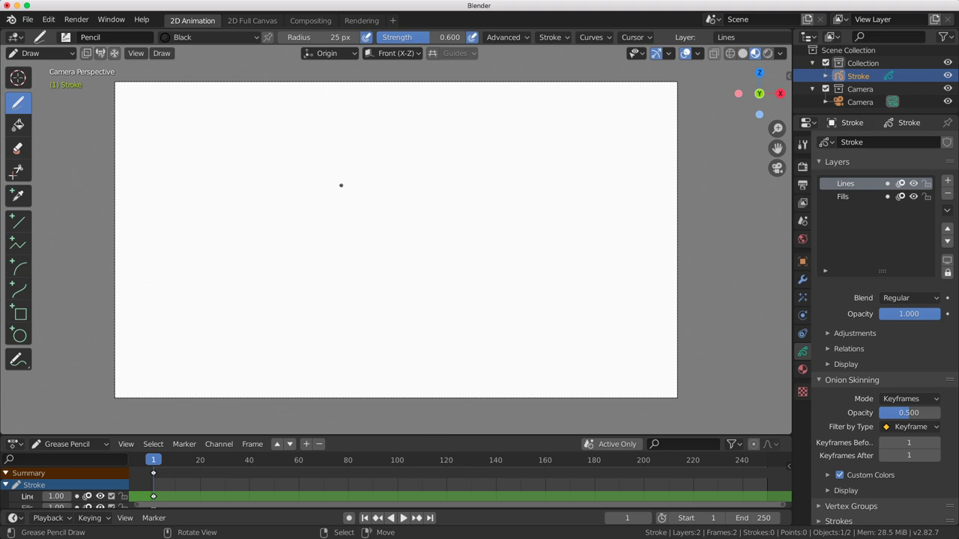
key("ctrl+Tab")
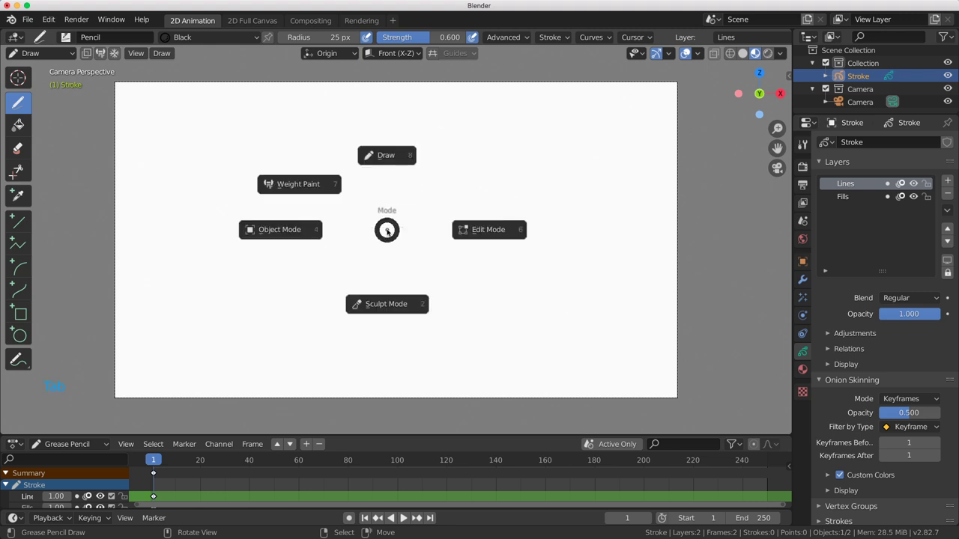
left_click(312, 236)
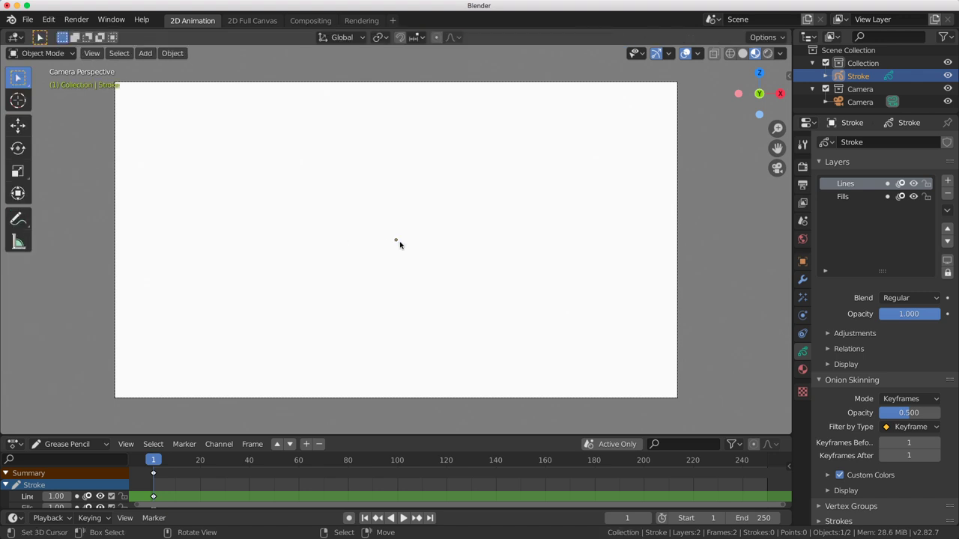
key("shift+a")
mouse_move(400, 253)
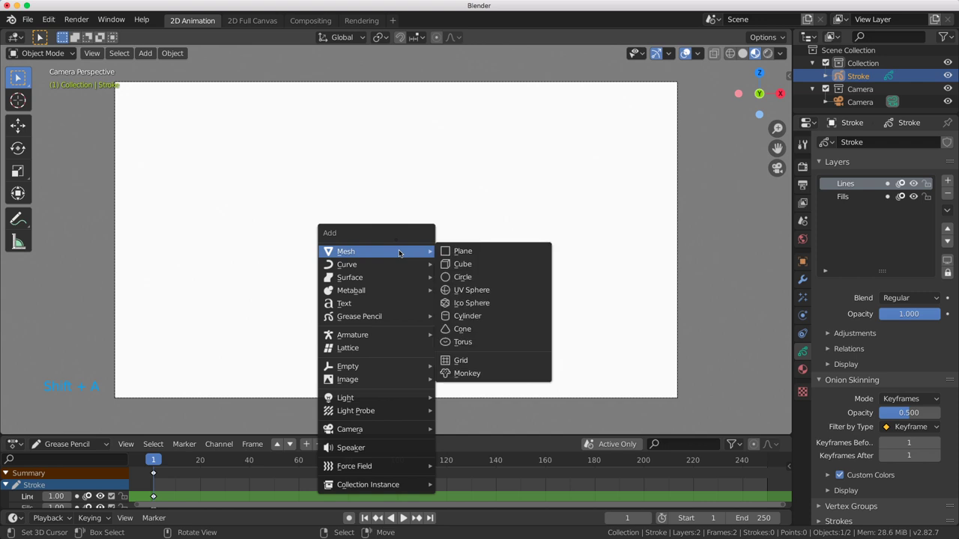
left_click(489, 265)
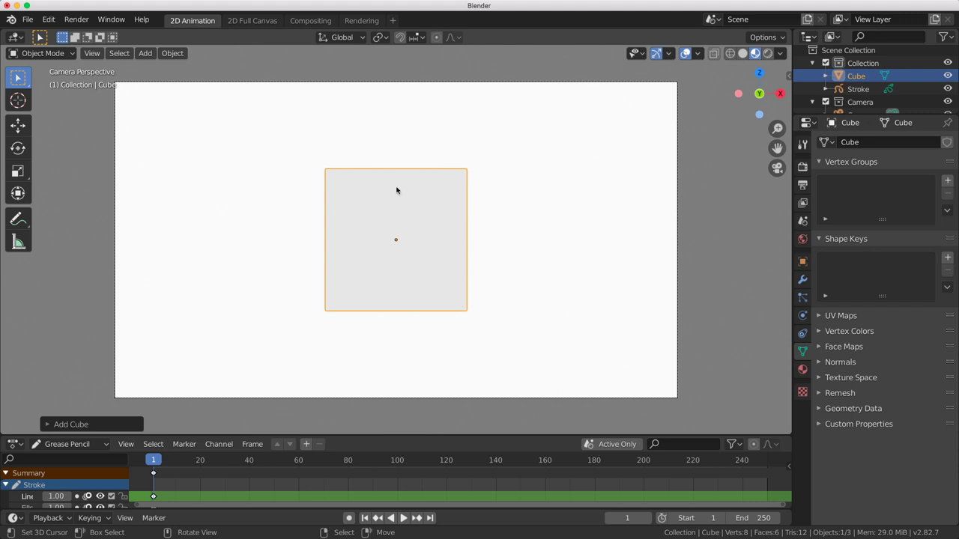
Move the cube straight down along Z until only its upper part shows at the camera frame's lower edge.
key("g")
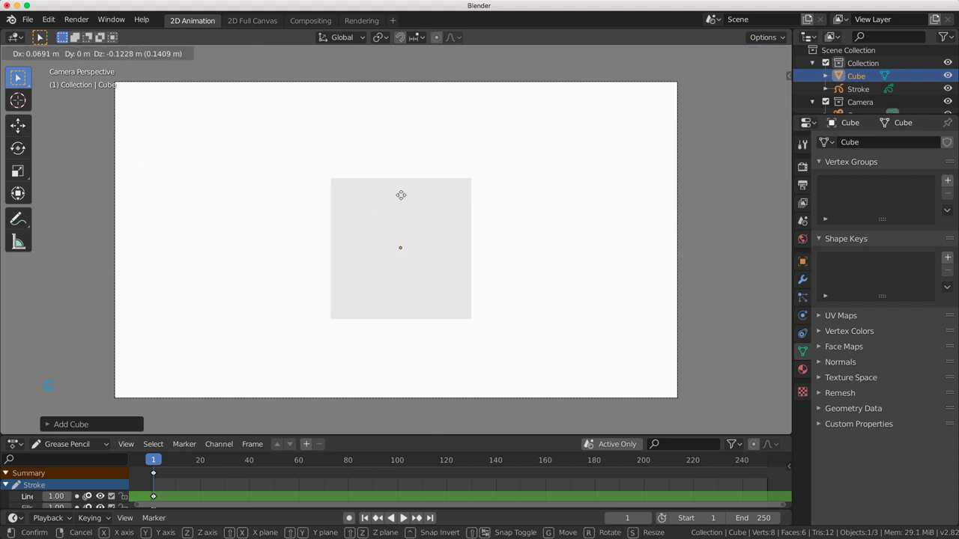
middle_click_drag(400, 227, 405, 385)
left_click(405, 388)
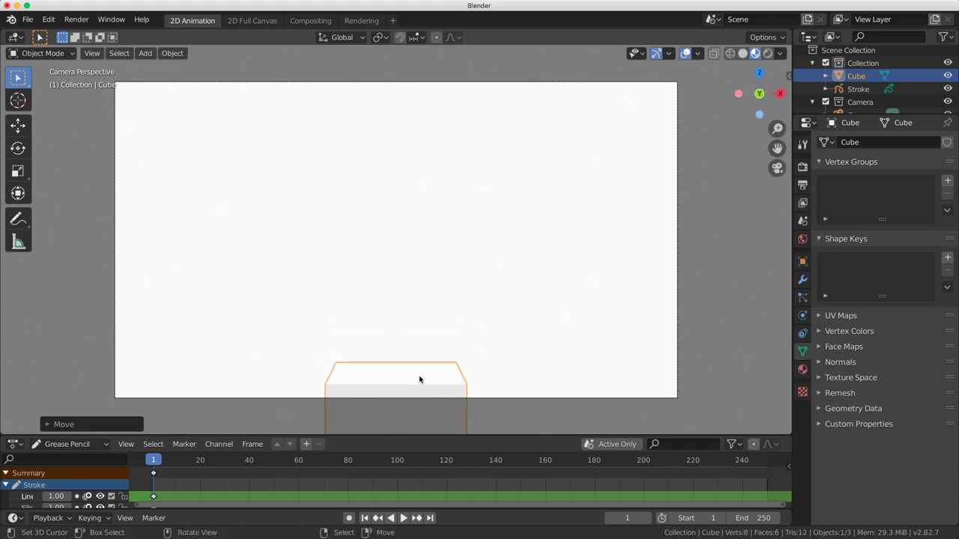
In Edit Mode, scale the whole cube along X to about five times its width, and return to Object Mode.
key("Tab")
left_click(530, 381)
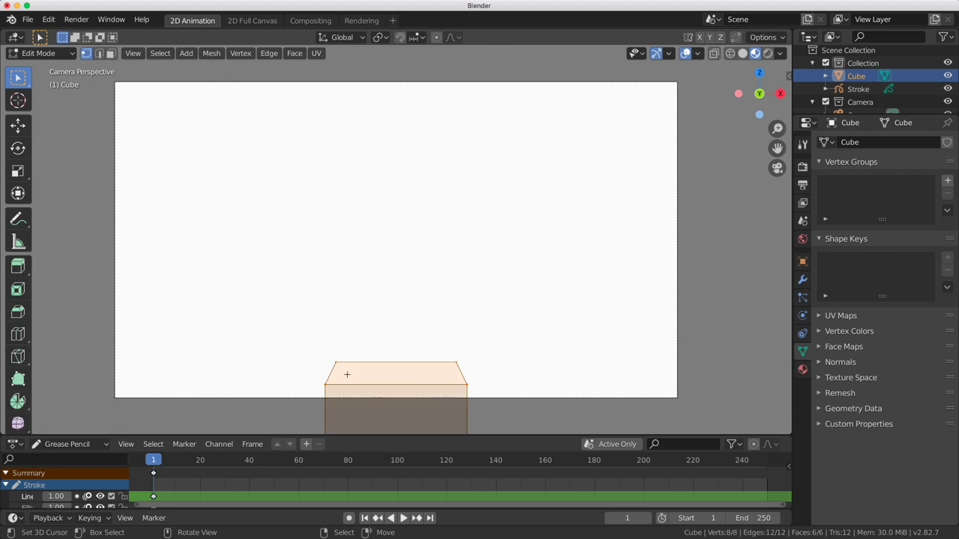
key("a")
key("a")
key("a")
key("s")
key("x")
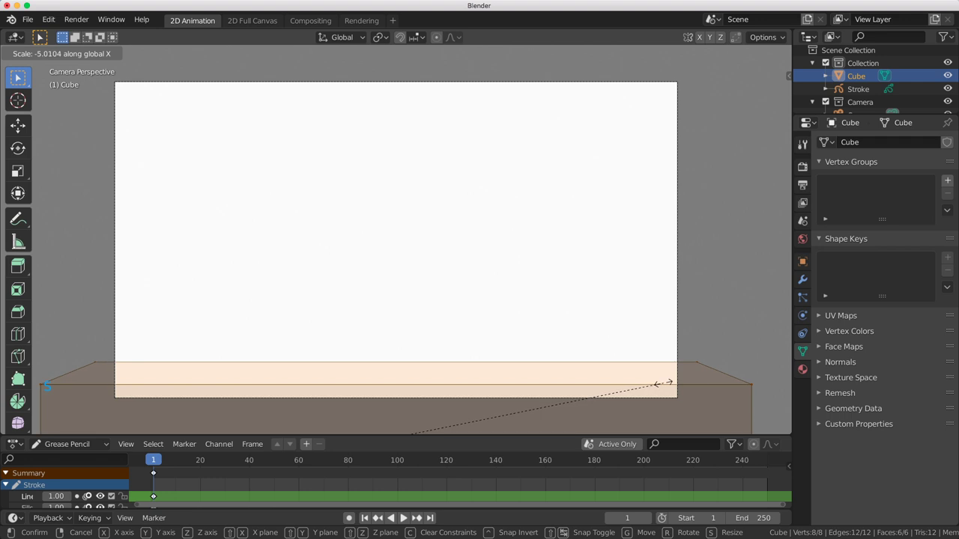
left_click(670, 383)
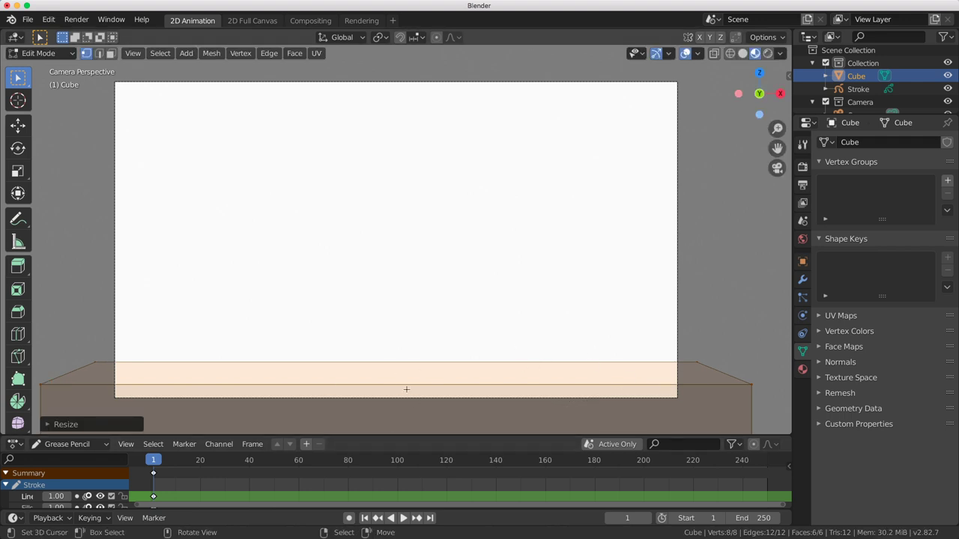
key("Tab")
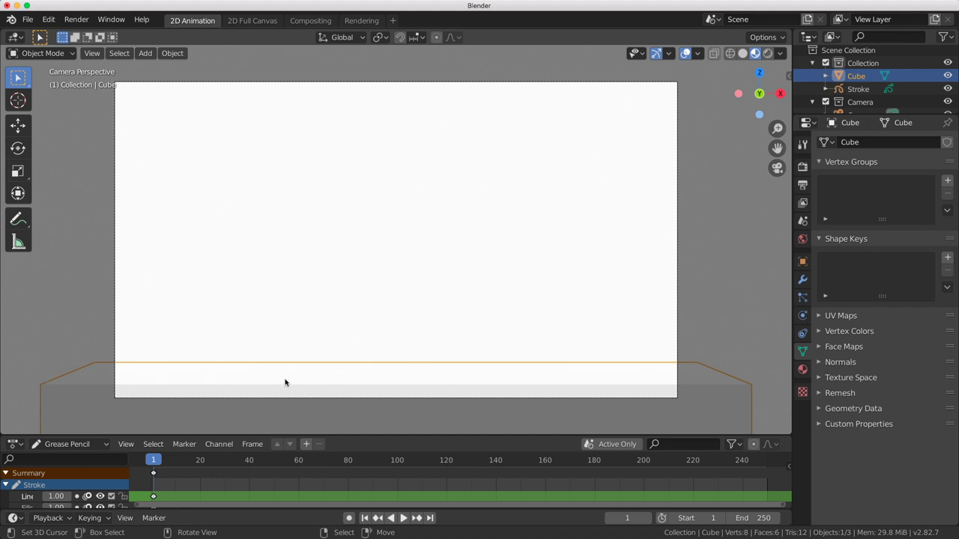
Add a new material to the cube and darken its base color to a light grey.
left_click(803, 369)
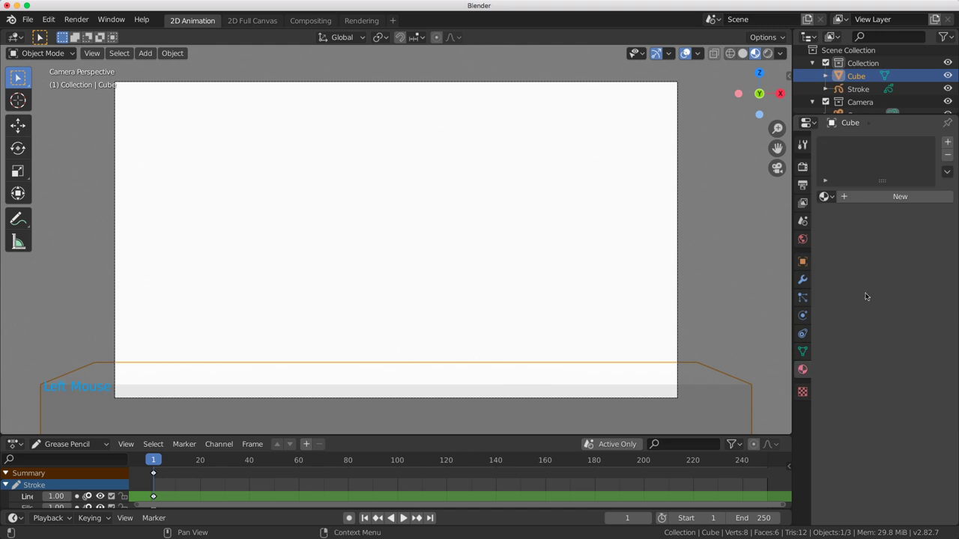
left_click(802, 372)
left_click(905, 197)
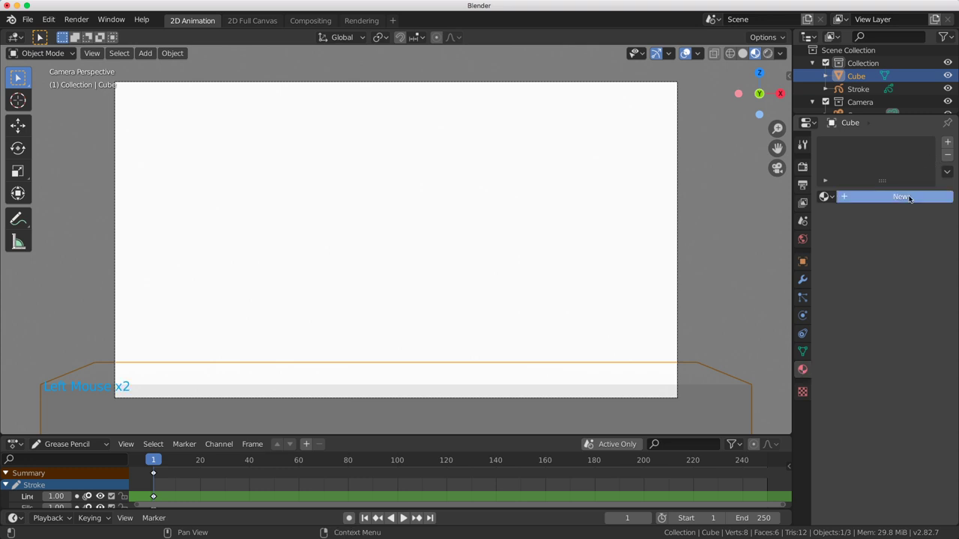
left_click(911, 329)
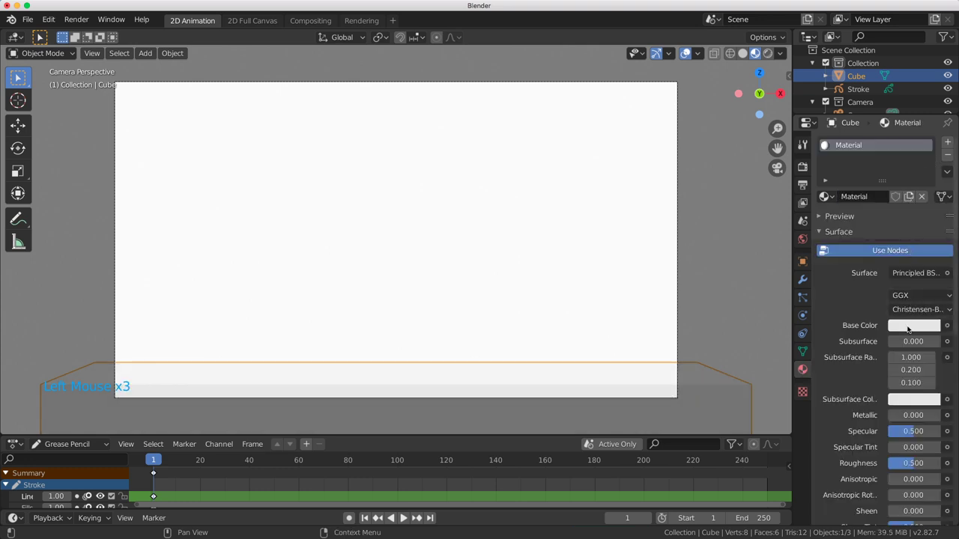
left_click(911, 328)
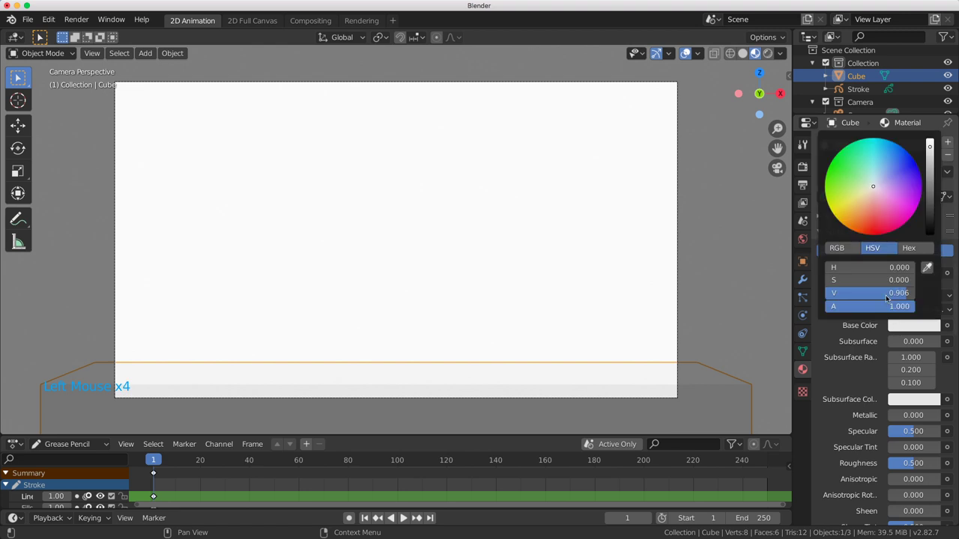
left_click(929, 150)
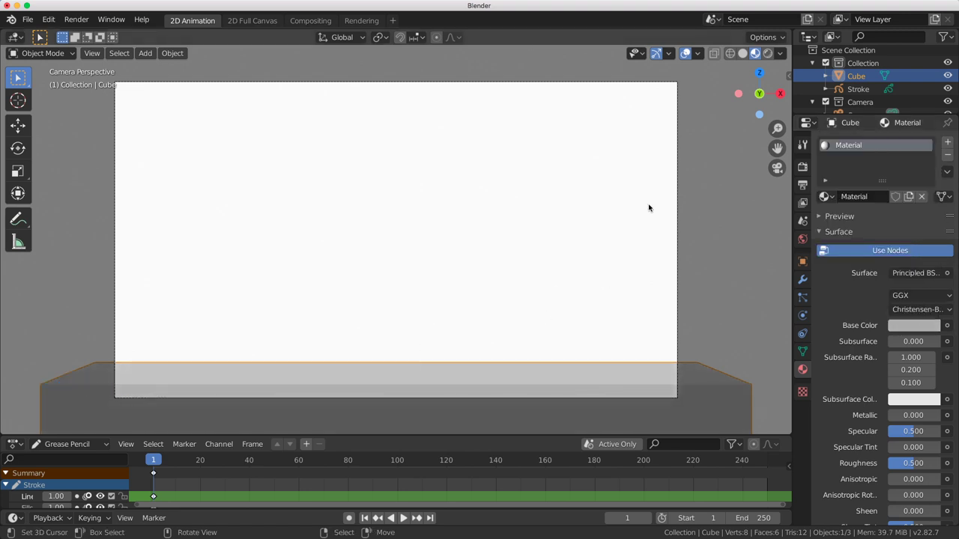
Rename the cube object and its mesh data to Ground.
triple_click(857, 79)
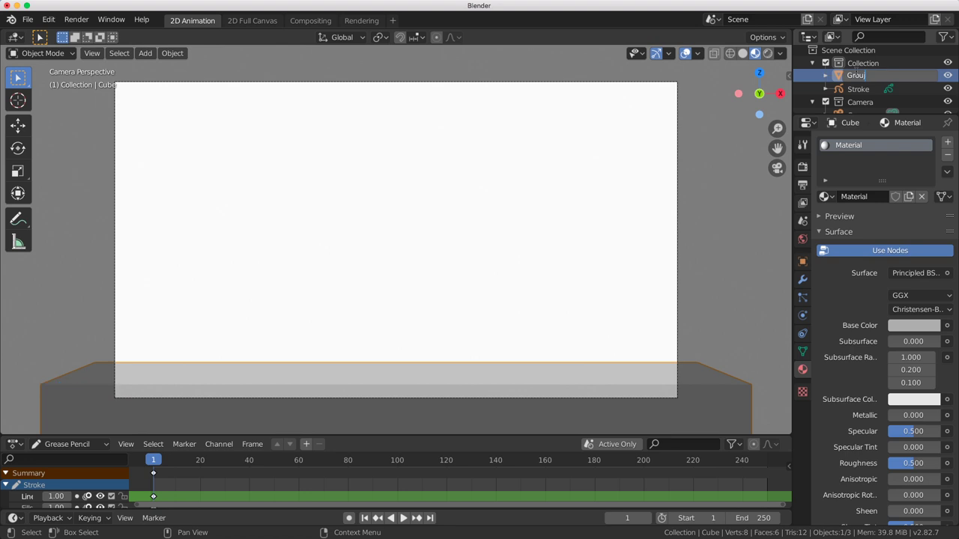
type("nd")
key("Return")
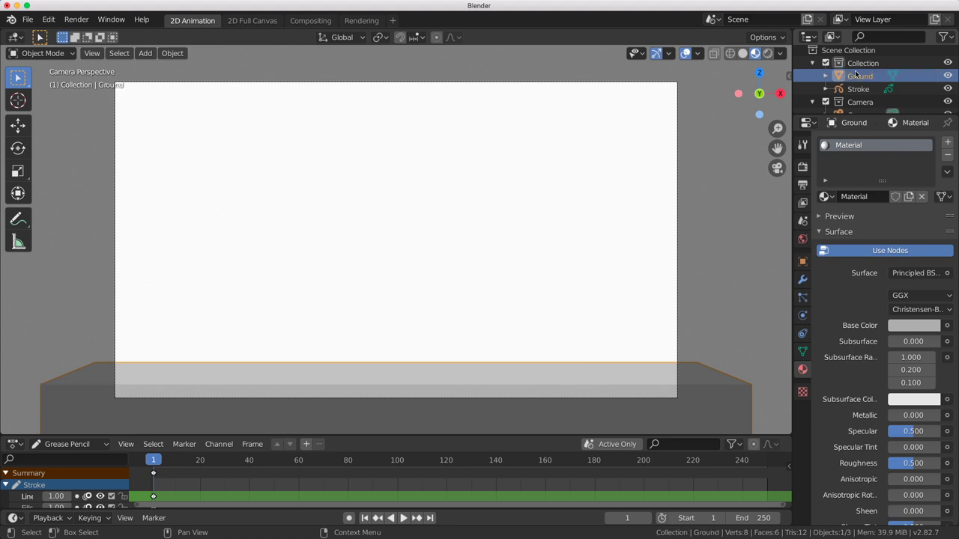
left_click(856, 74)
double_click(856, 75)
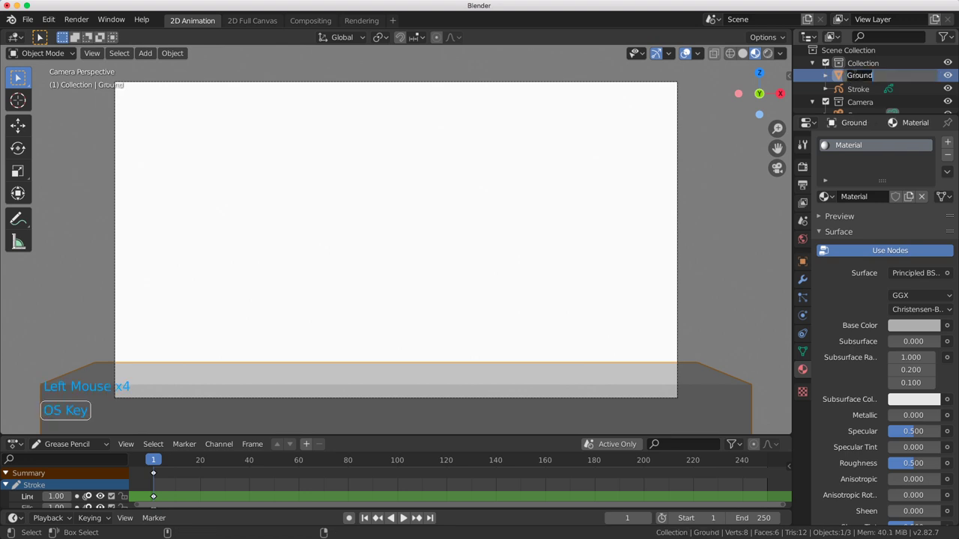
left_click(826, 75)
left_click(827, 76)
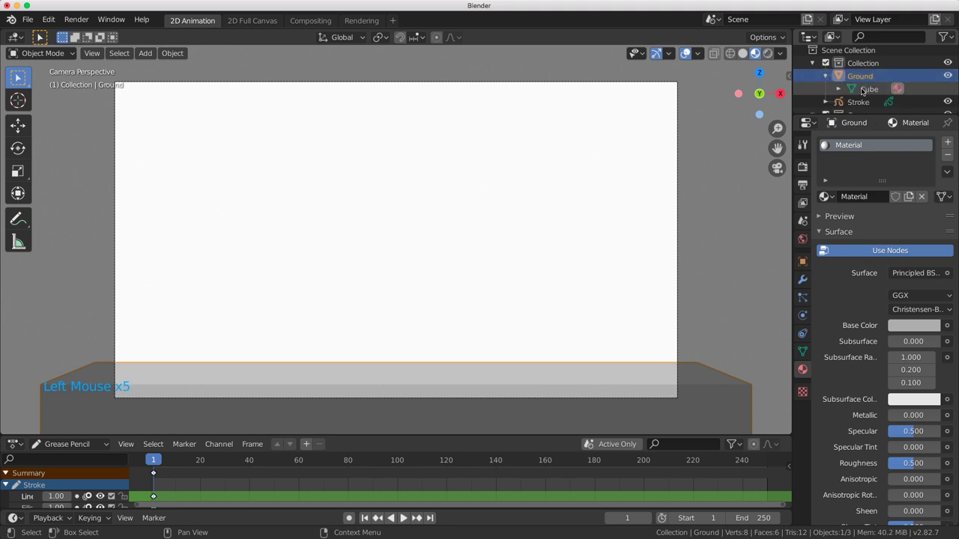
left_click(869, 90)
double_click(869, 90)
type("Ground")
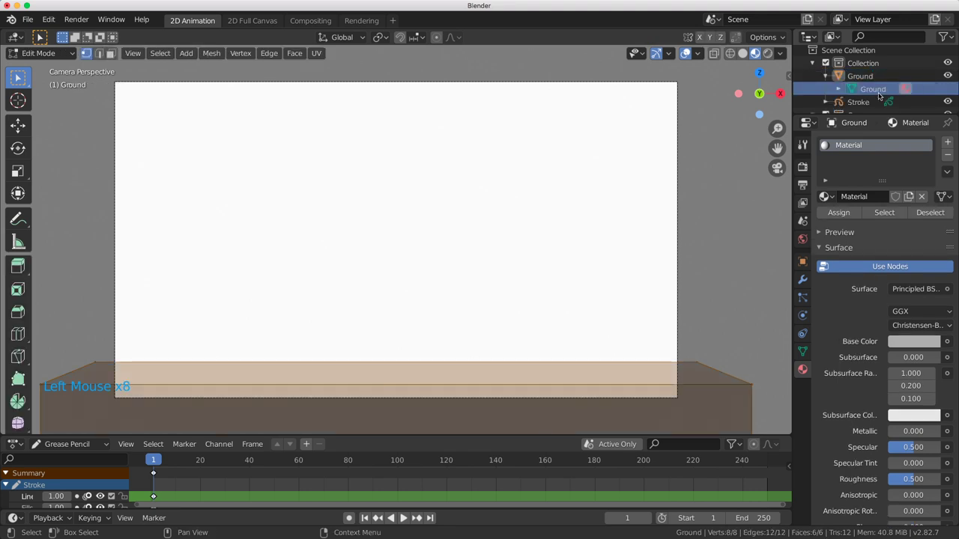
left_click(834, 77)
left_click(827, 77)
Rename the Stroke object and its Grease Pencil data to Ball.
left_click(858, 89)
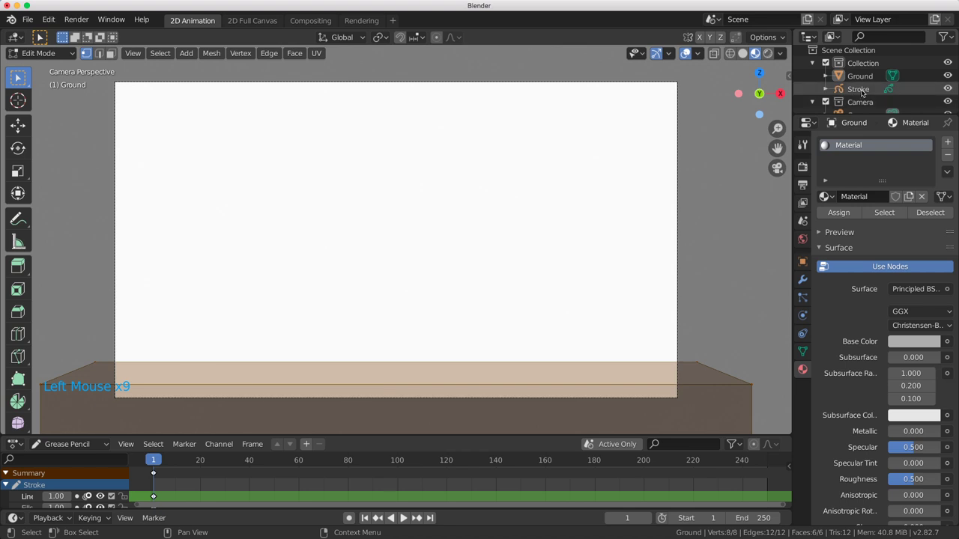
double_click(858, 89)
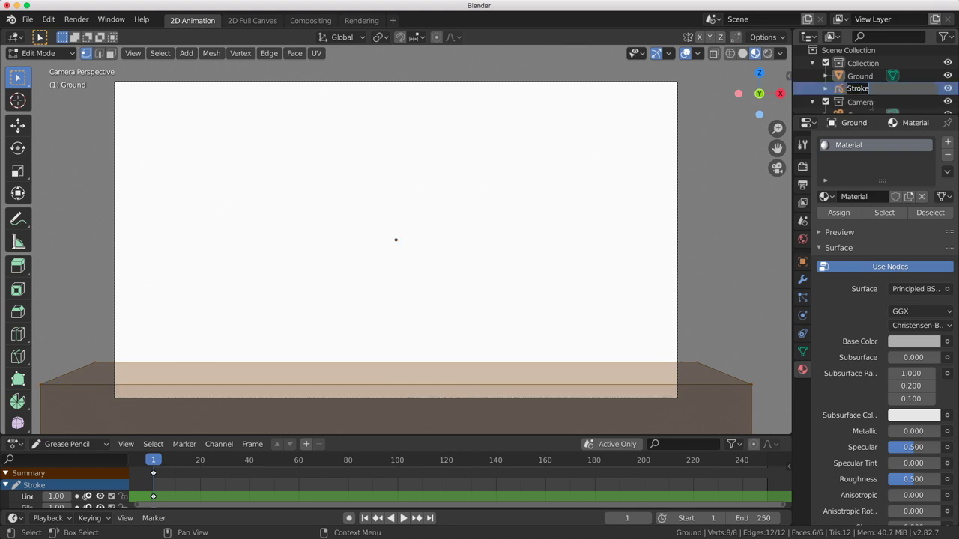
type("Ball")
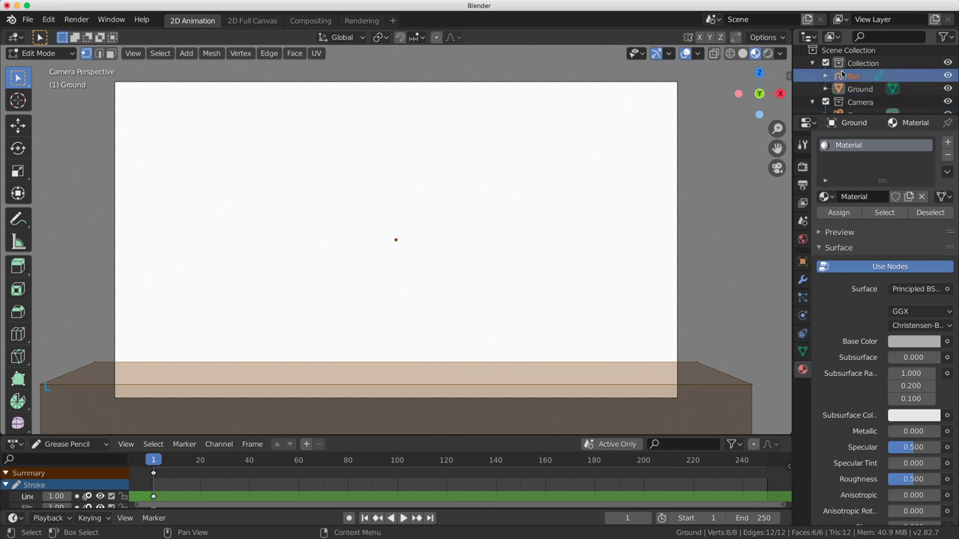
left_click(827, 77)
double_click(865, 90)
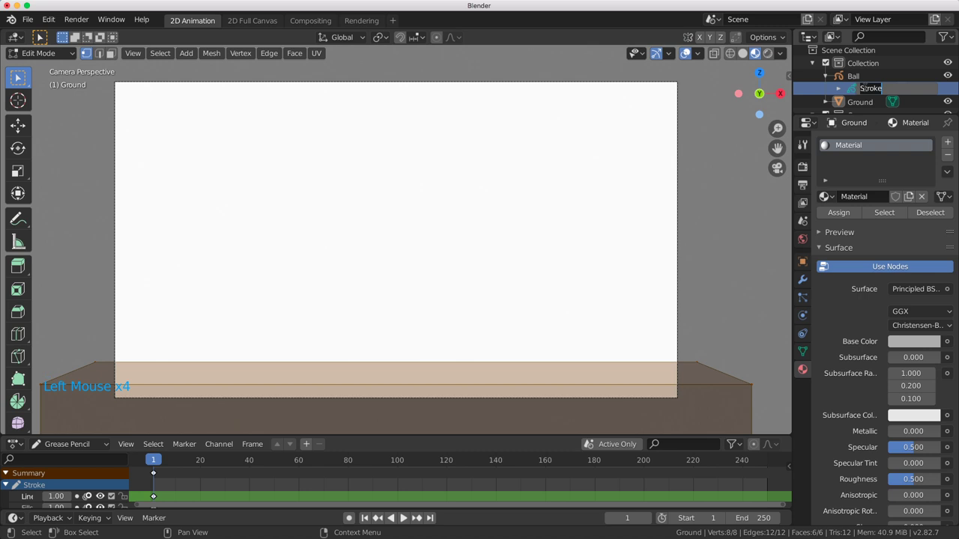
type("Ball")
key("Return")
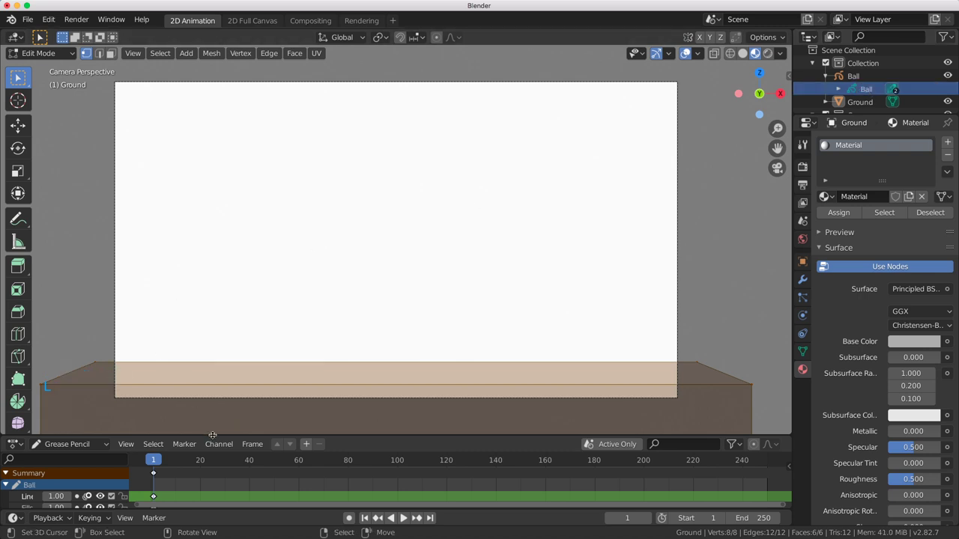
Enlarge the dope sheet and widen its channel column, and make Ball the active object in Object Mode.
left_click_drag(212, 435, 230, 374)
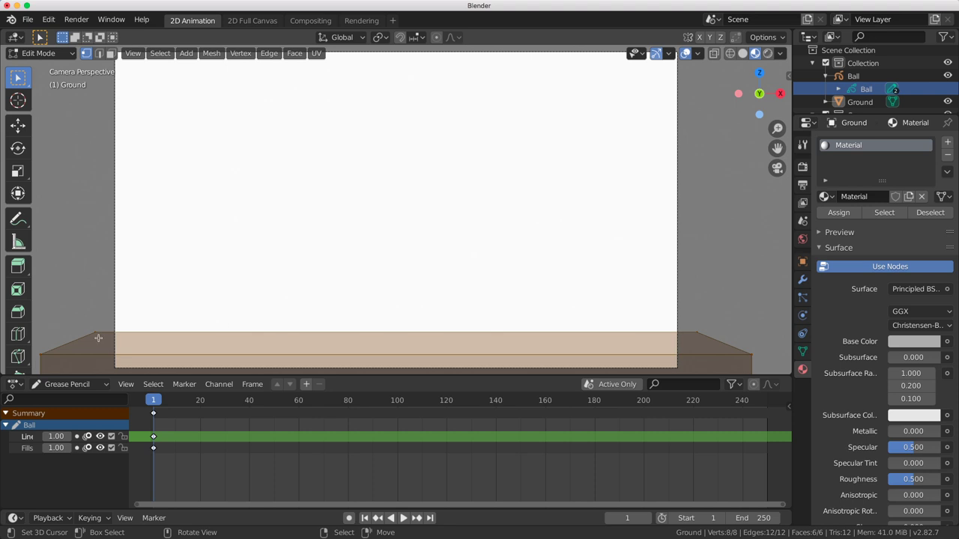
left_click(854, 76)
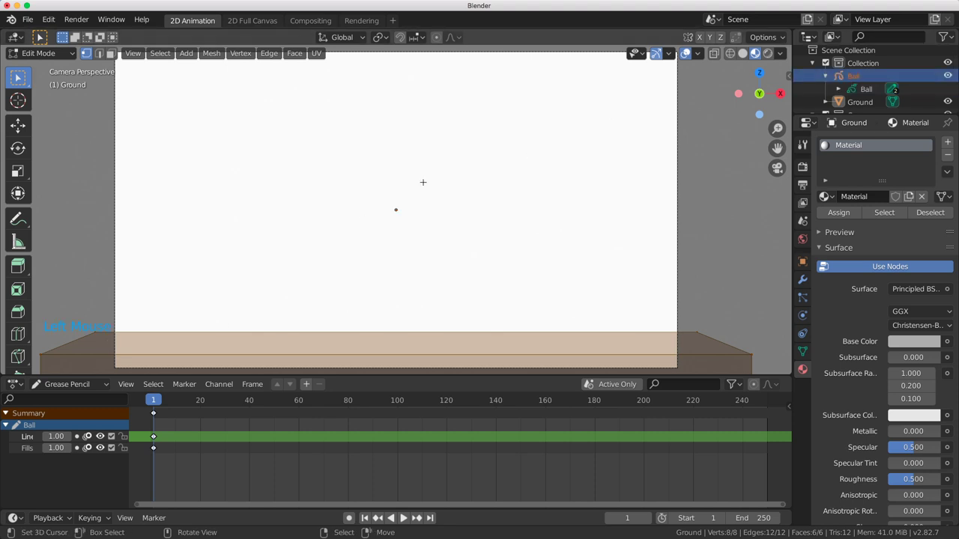
key("Tab")
key("Tab")
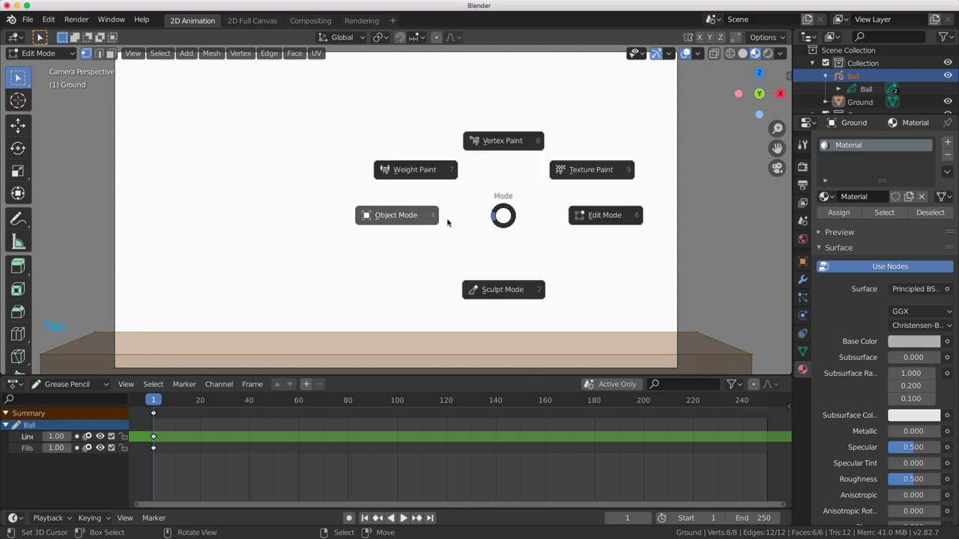
left_click(843, 77)
left_click(835, 101)
left_click(834, 78)
left_click(826, 76)
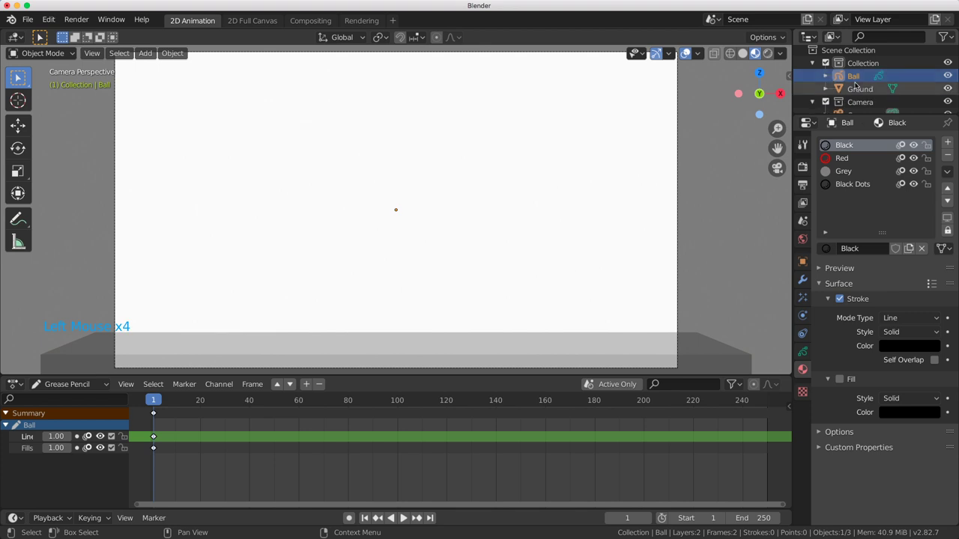
left_click(858, 88)
left_click(854, 76)
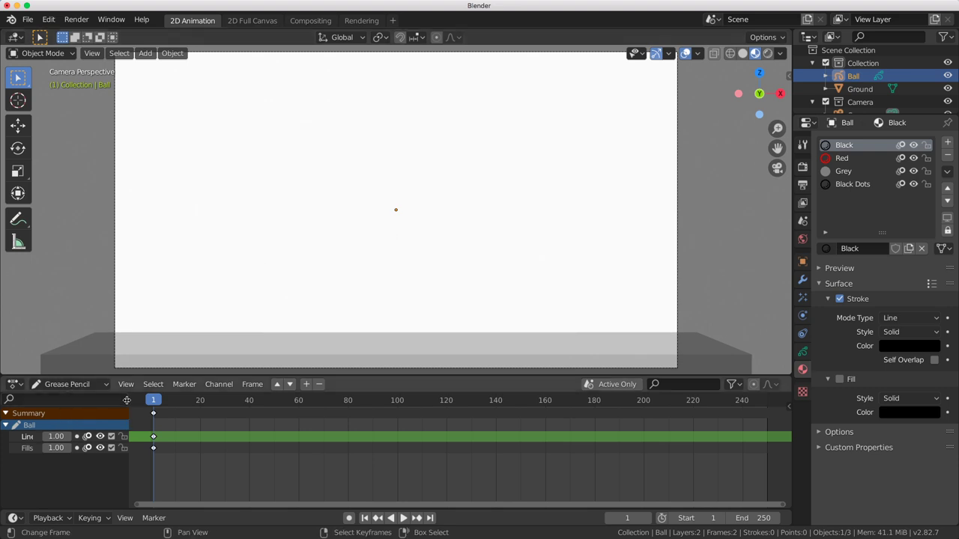
left_click_drag(128, 400, 166, 400)
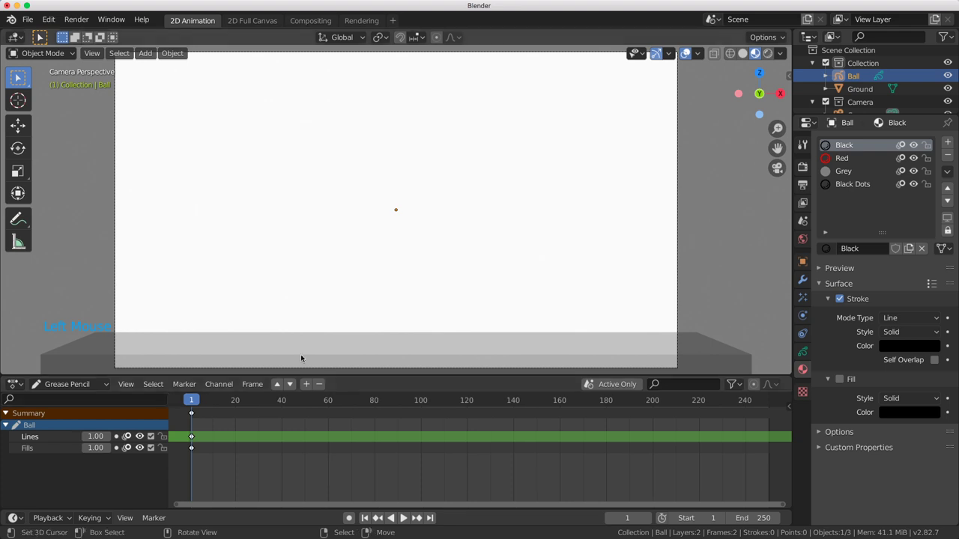
Examine the Ball's Lines and Fills layers in the dope sheet and object data, and its material list.
triple_click(47, 442)
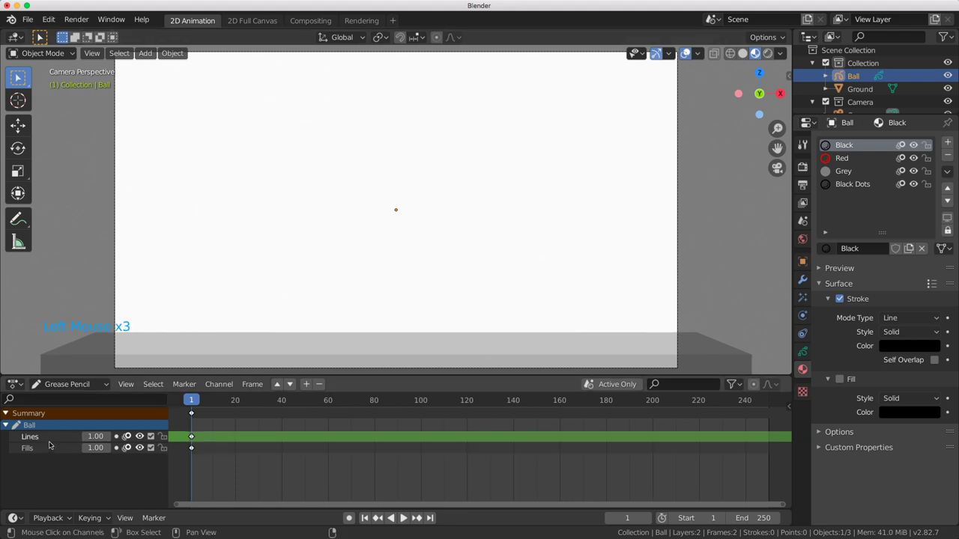
left_click(802, 351)
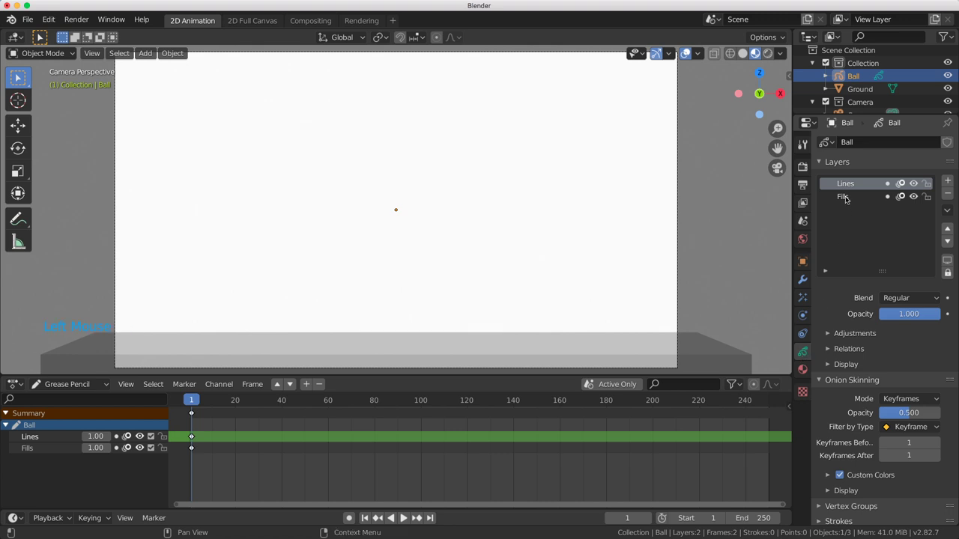
left_click(845, 198)
left_click(848, 201)
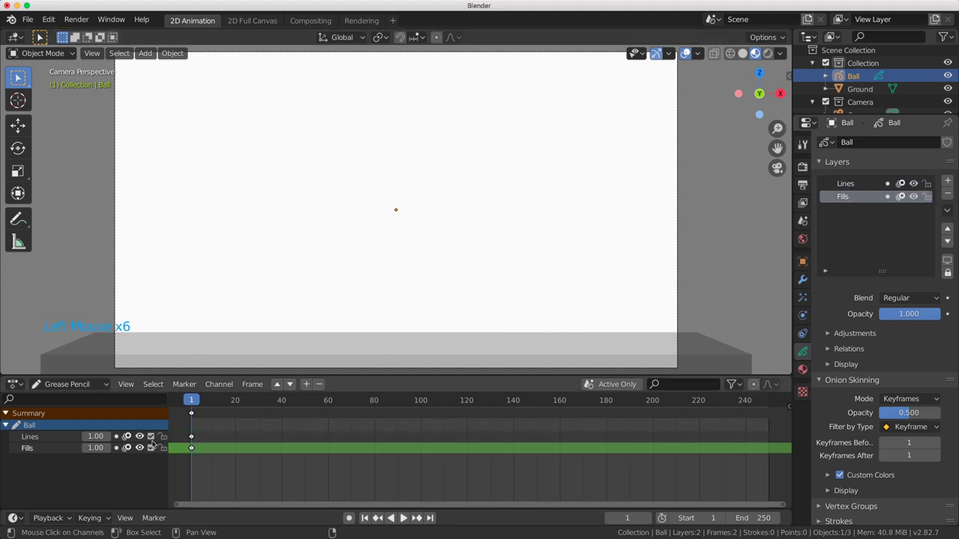
left_click(57, 438)
left_click(56, 448)
left_click(56, 438)
left_click(55, 450)
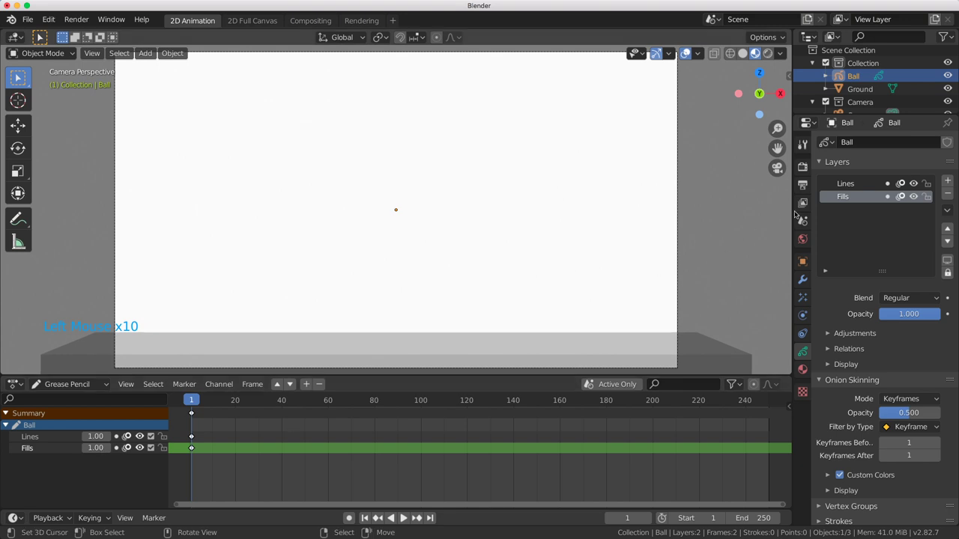
left_click(846, 185)
left_click(847, 197)
left_click(801, 371)
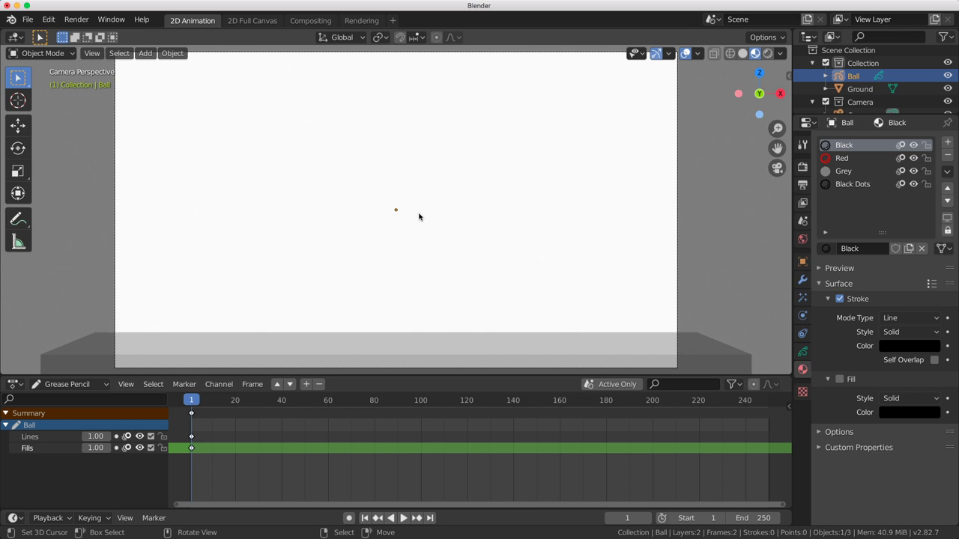
Switch the Ball object to Draw mode and widen the tool shelf until the tool names show.
left_click(55, 57)
left_click(43, 54)
key("Tab")
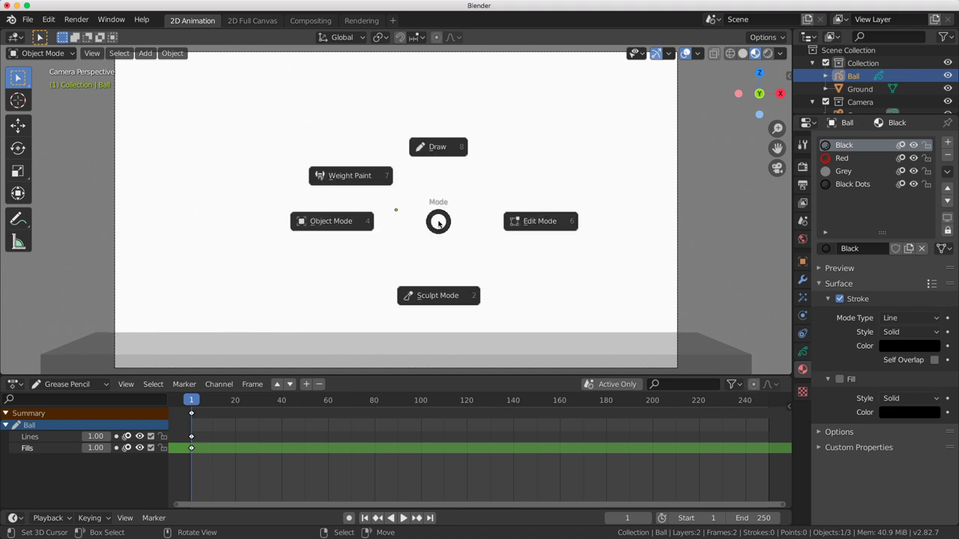
left_click(447, 144)
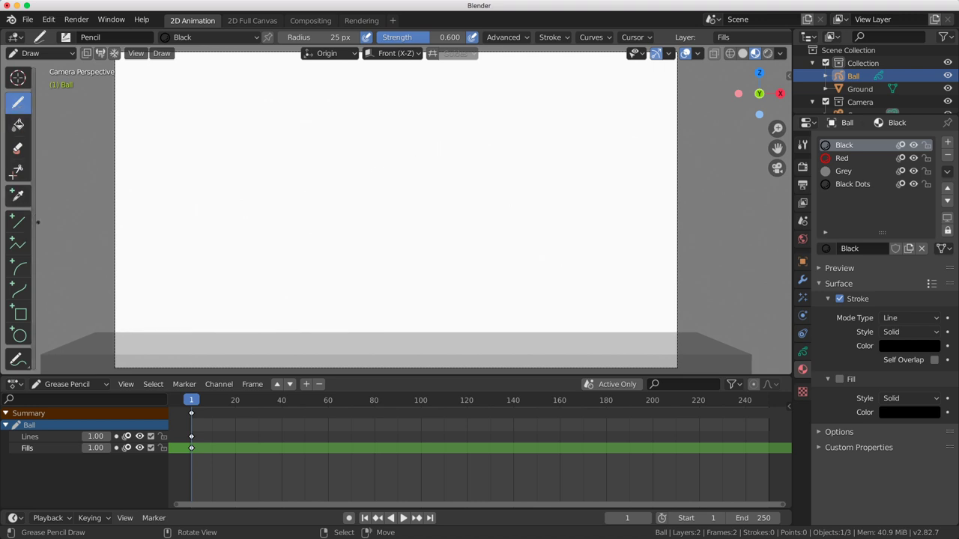
left_click_drag(35, 224, 59, 225)
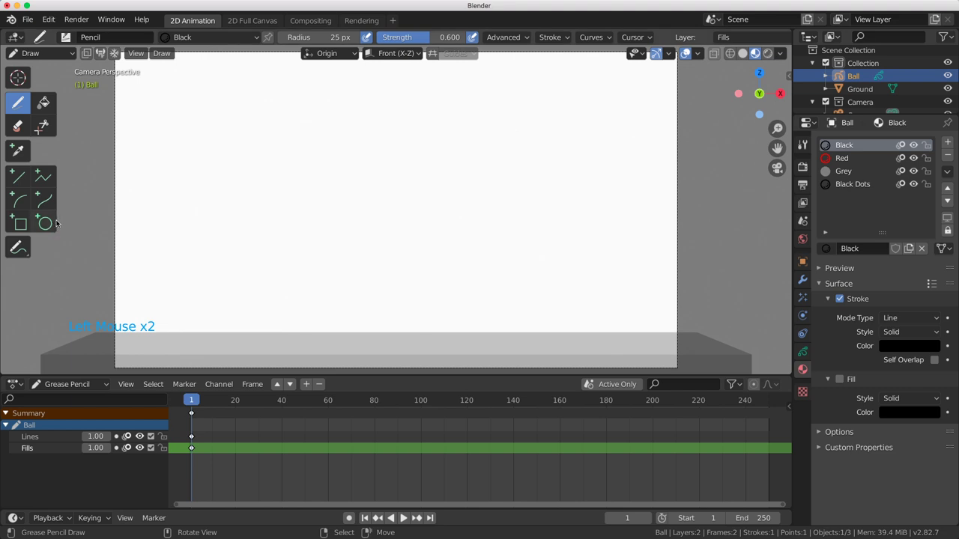
left_click_drag(59, 220, 84, 216)
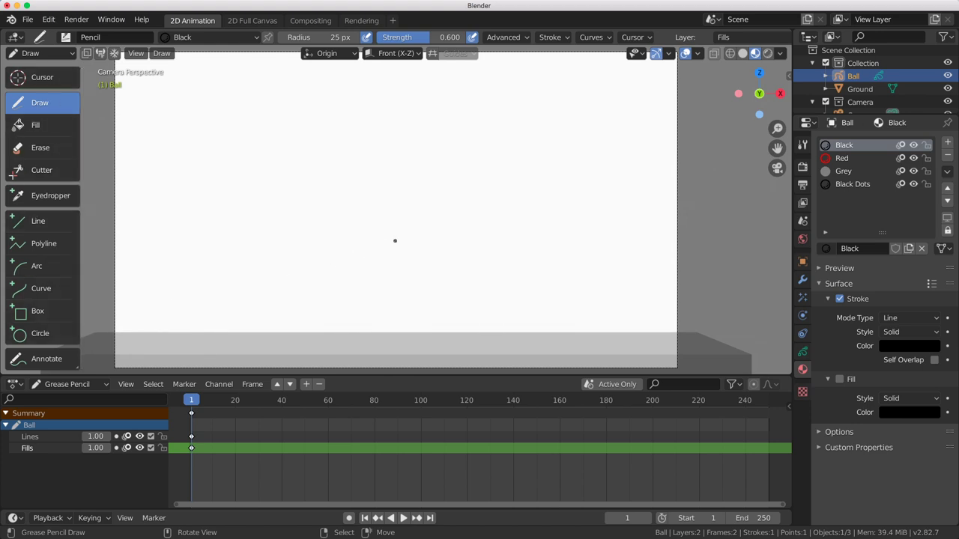
Make the Ball's Lines layer active and choose the Pen brush for drawing.
scroll(388, 185, "down", 1)
mouse_move(387, 182)
middle_mouse_down("shift")
mouse_move(381, 177)
mouse_move(392, 185)
middle_mouse_up("shift")
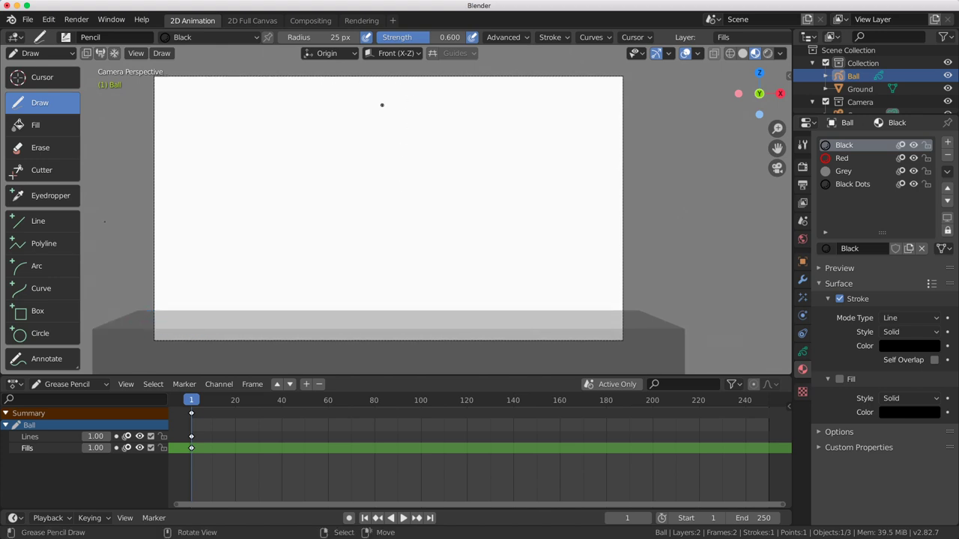
left_click(45, 440)
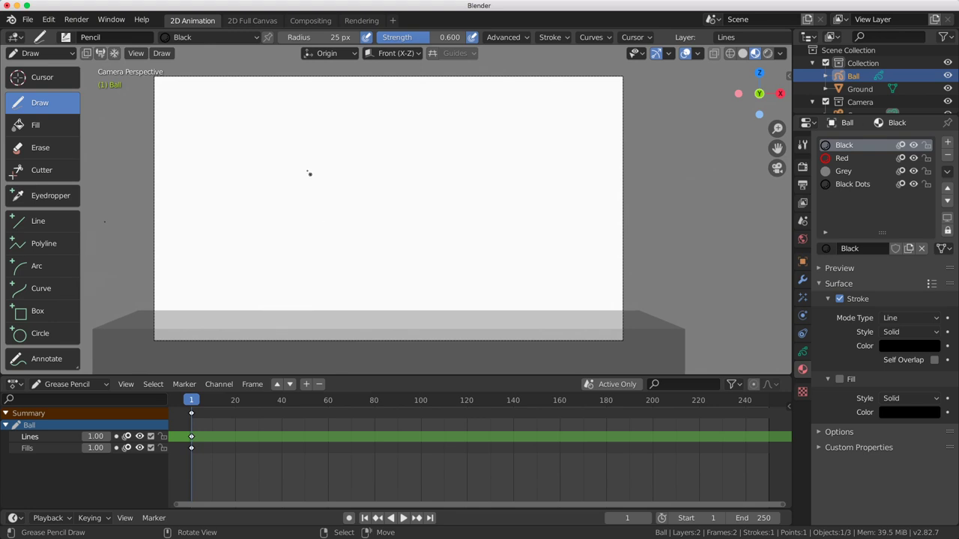
left_click(66, 38)
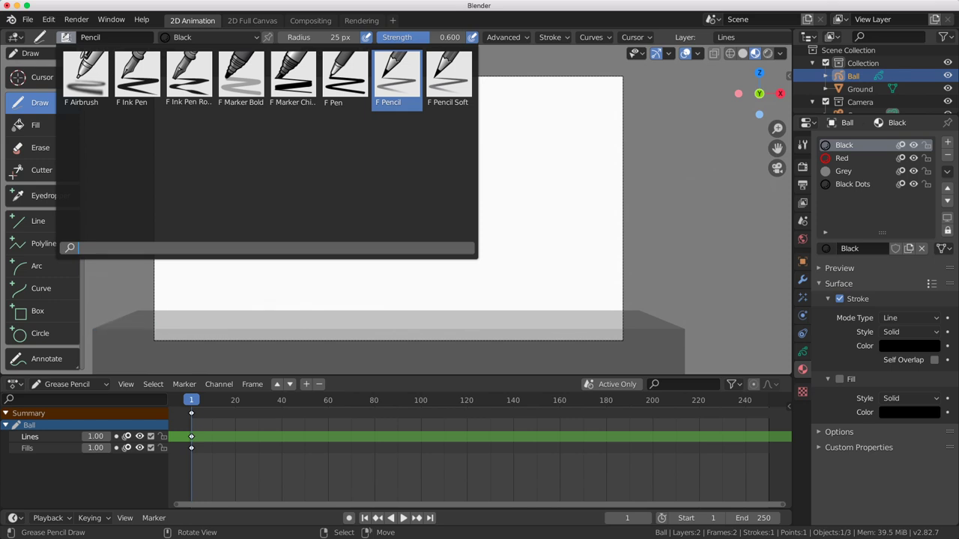
left_click(336, 67)
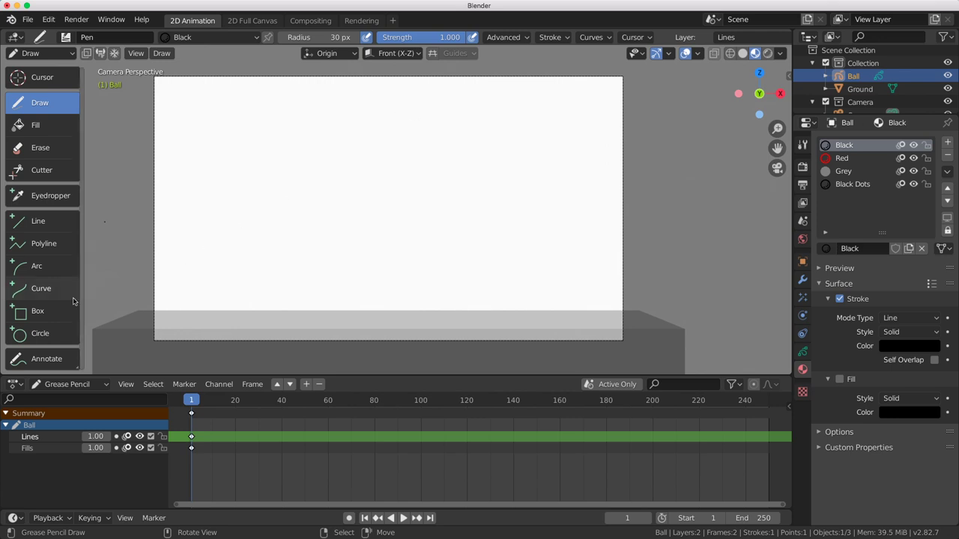
Activate the Circle drawing tool, trying the Box tool briefly before returning to Circle.
left_click(40, 335)
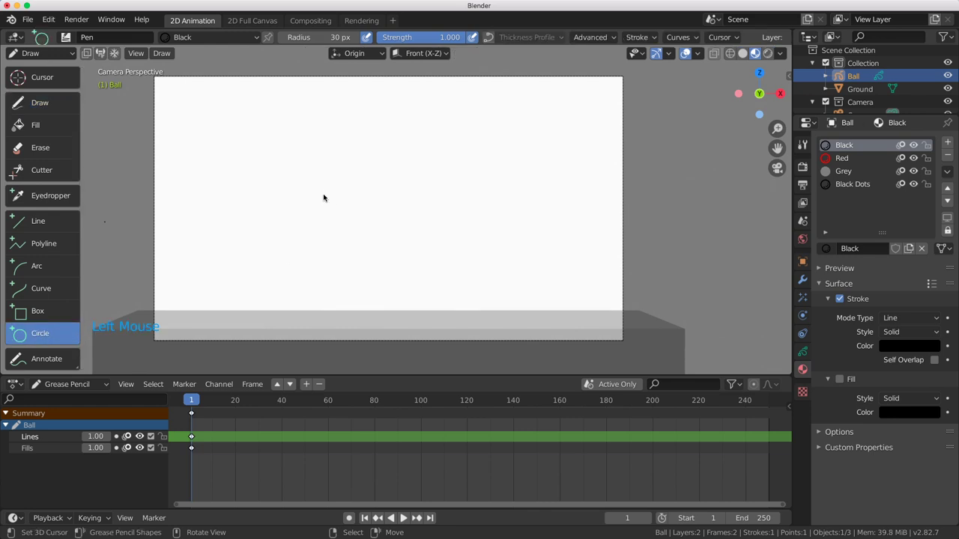
key("space")
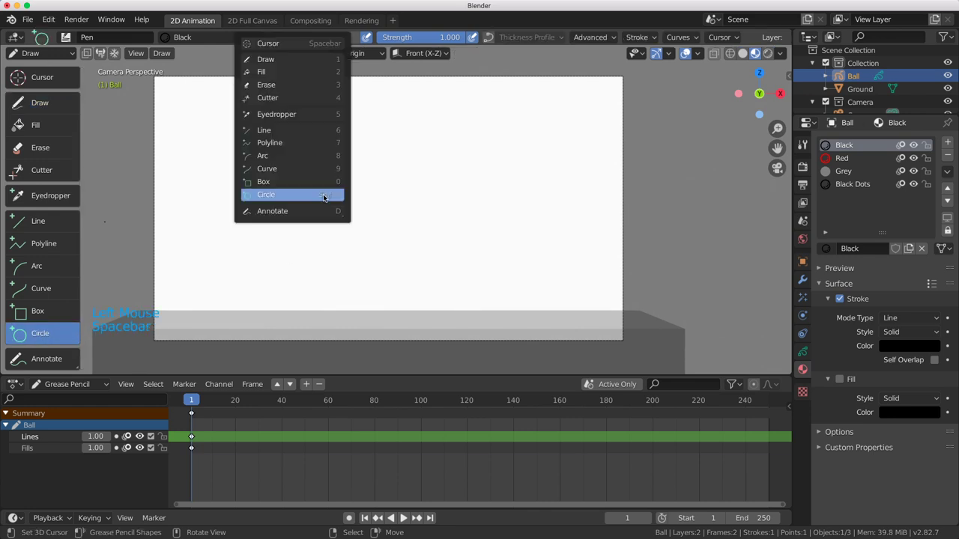
left_click(284, 184)
key("space")
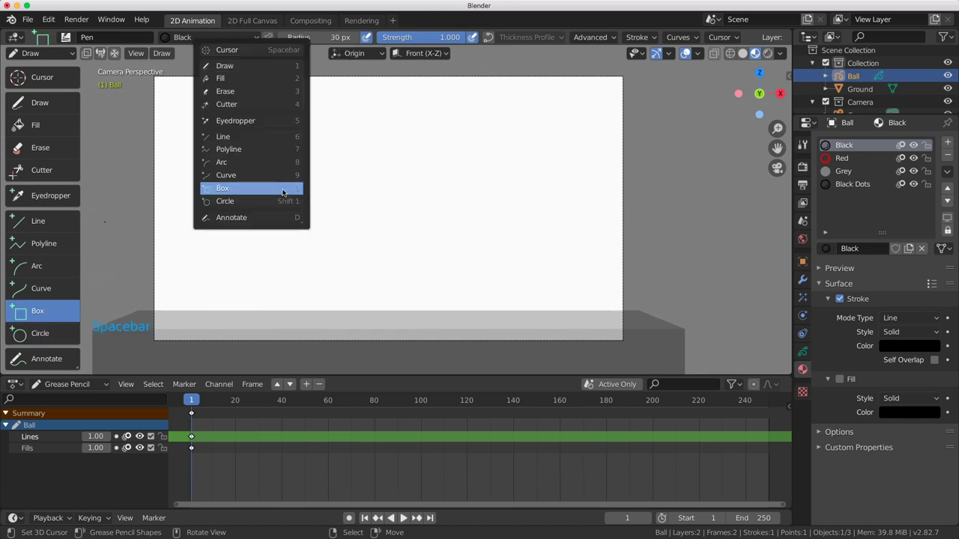
left_click(279, 201)
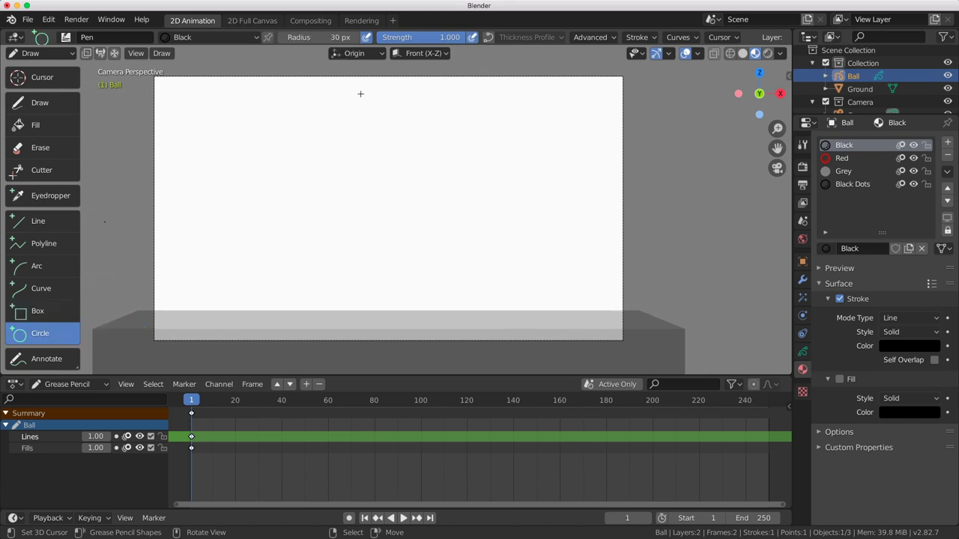
left_click_drag(363, 88, 412, 128)
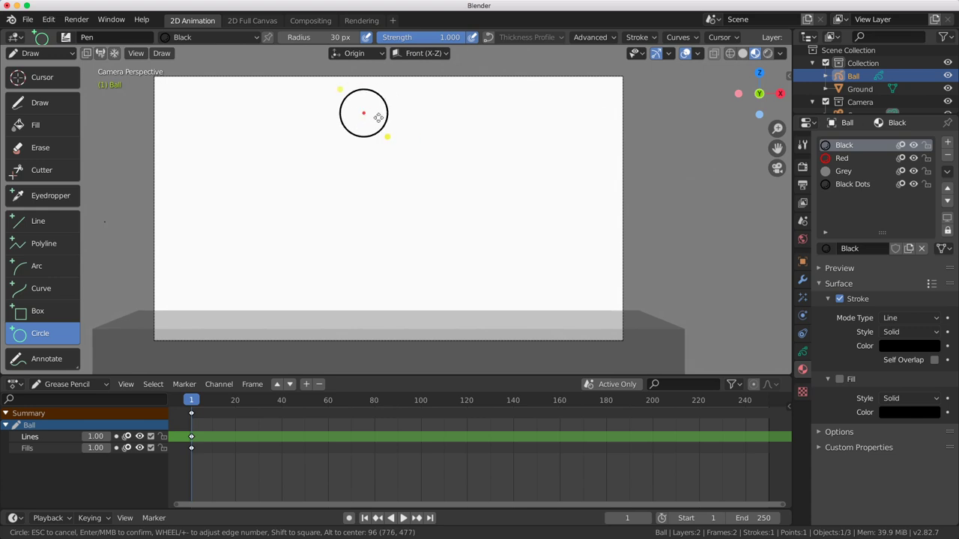
left_click_drag(378, 117, 353, 83)
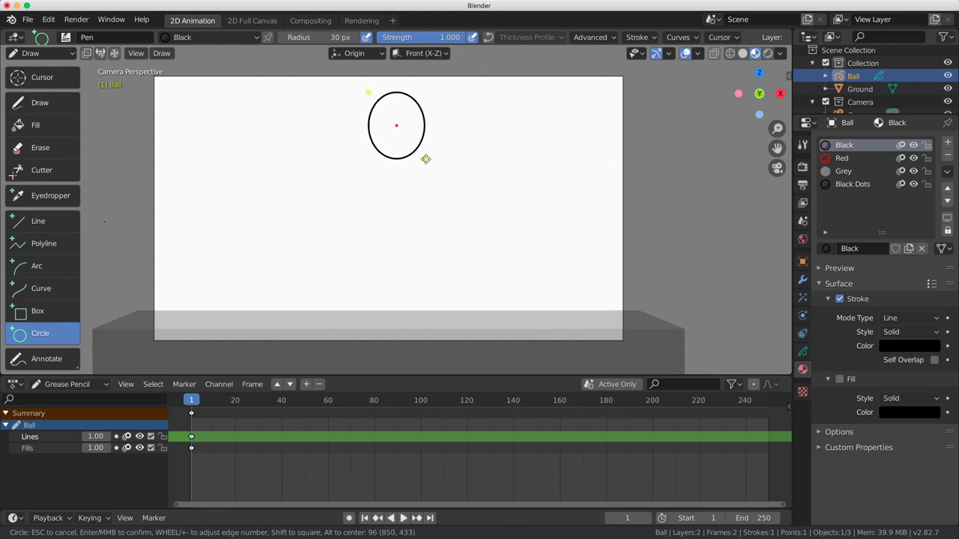
left_click_drag(426, 139, 426, 161)
key("super")
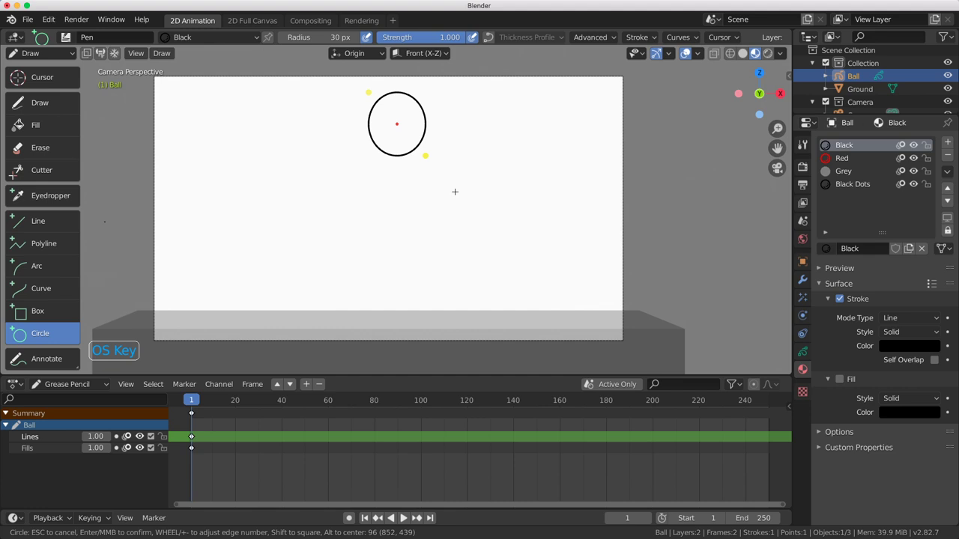
key("Escape")
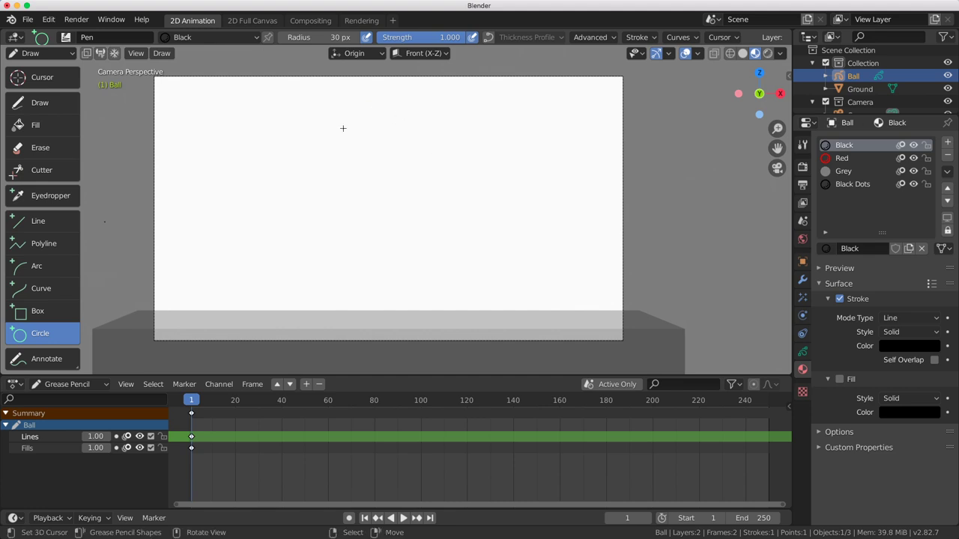
Draw a small, evenly round black circle at the top centre of the camera frame on the Lines layer.
left_click_drag(353, 87, 395, 130)
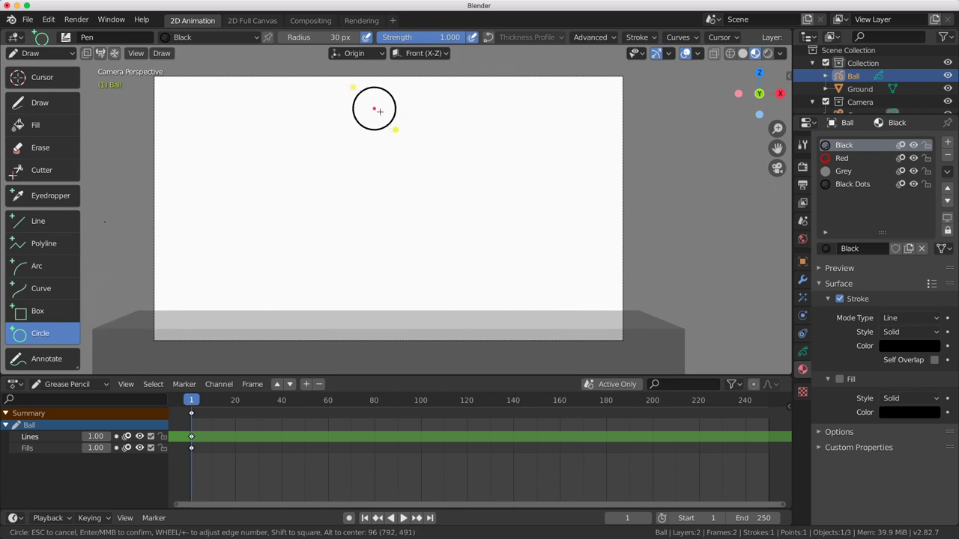
left_click_drag(365, 131, 383, 123)
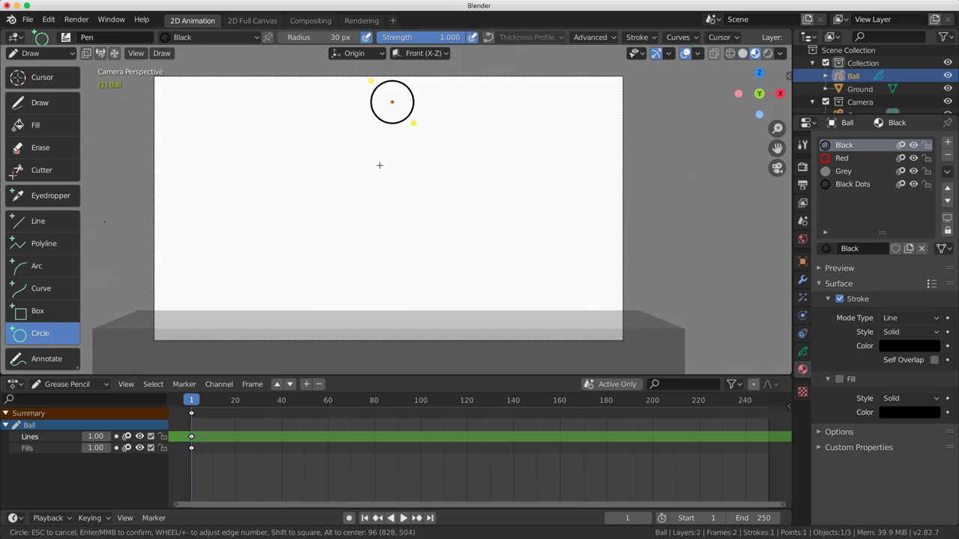
key("Return")
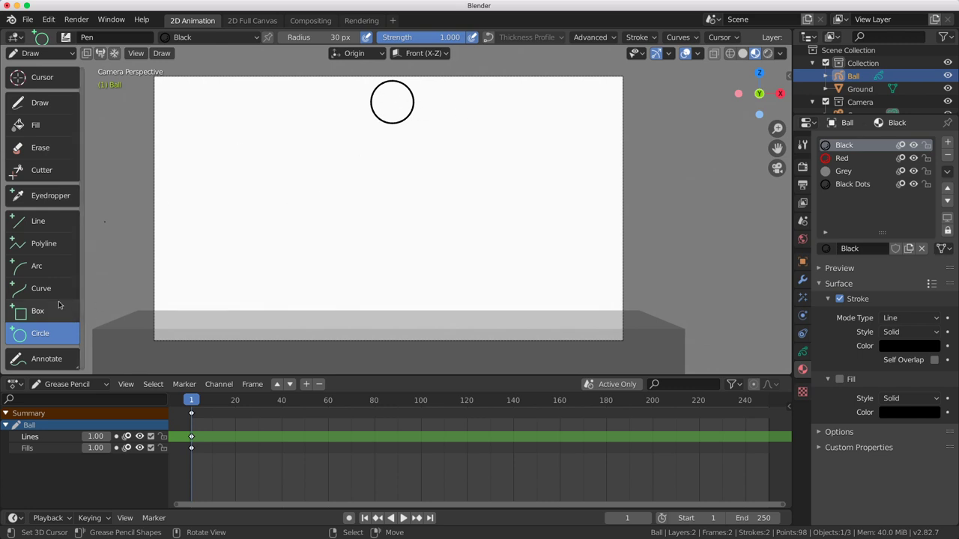
Draw a shallow, upward-curving black arc across the upper half of the circle, overshooting its outline on both sides.
left_click(64, 266)
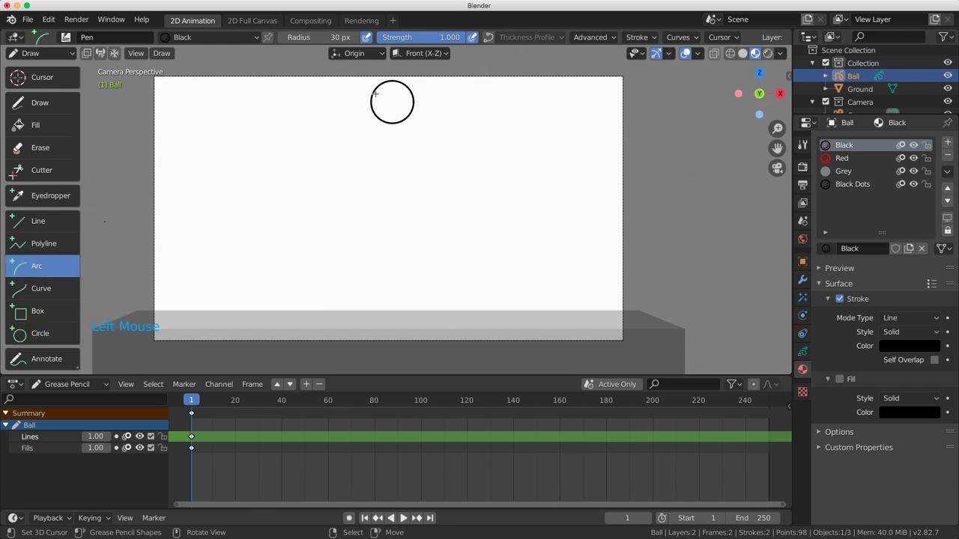
mouse_move(364, 98)
left_mouse_down()
mouse_move(413, 94)
mouse_move(428, 102)
mouse_move(403, 112)
mouse_move(420, 104)
left_mouse_up()
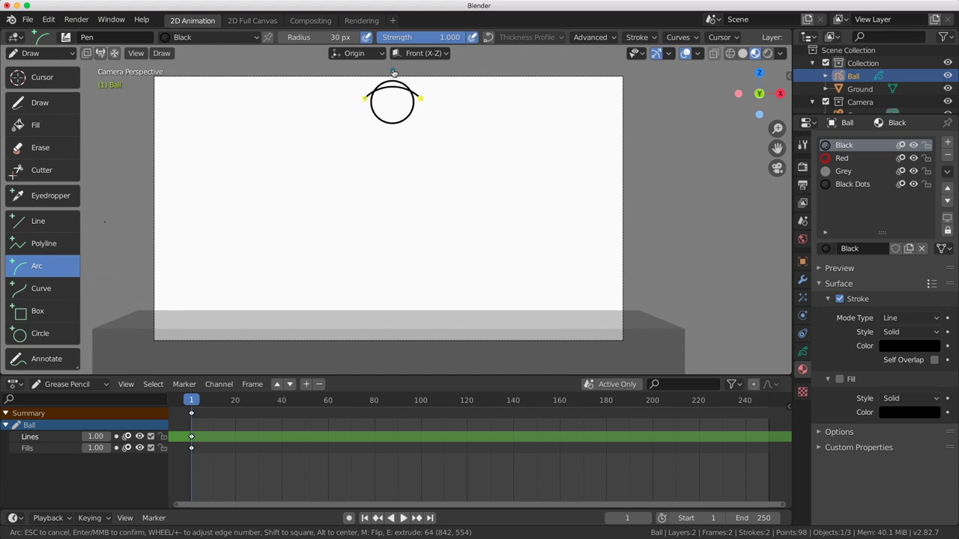
left_click_drag(394, 72, 394, 79)
scroll(416, 111, "up", 4)
left_click(405, 121)
Switch the Ball to Edit mode and select the entire arc using stroke selection.
scroll(412, 107, "up", 2)
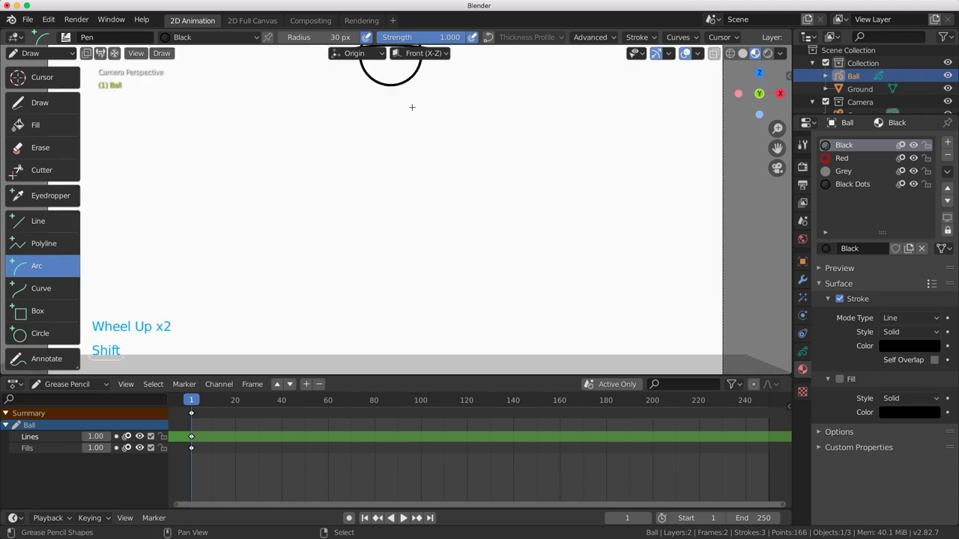
middle_click_drag(411, 107, 413, 231, "shift")
scroll(413, 165, "up", 2)
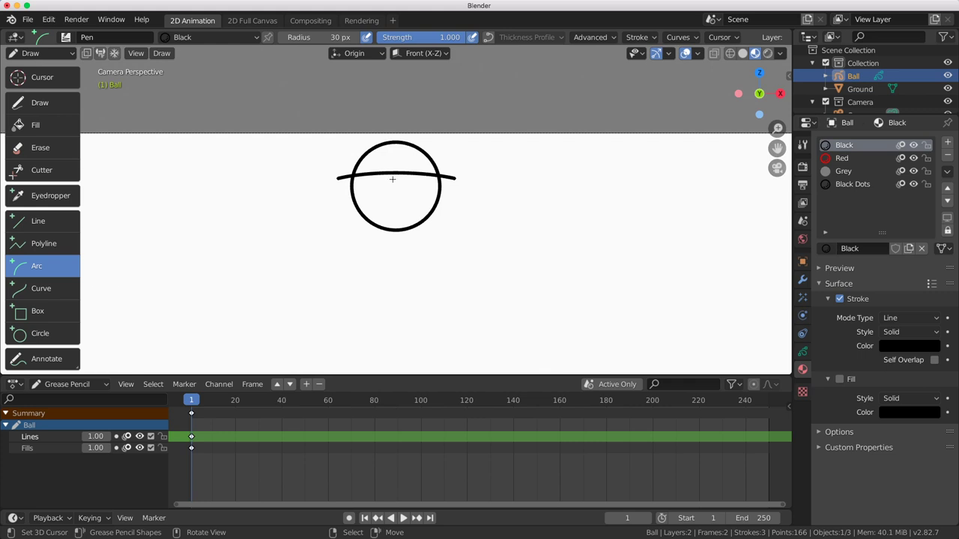
key("Tab")
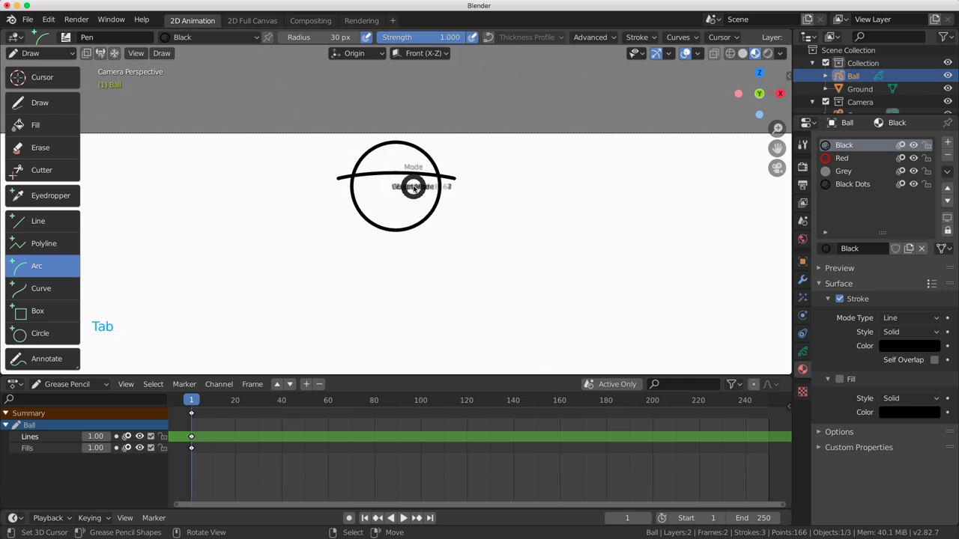
left_click(512, 188)
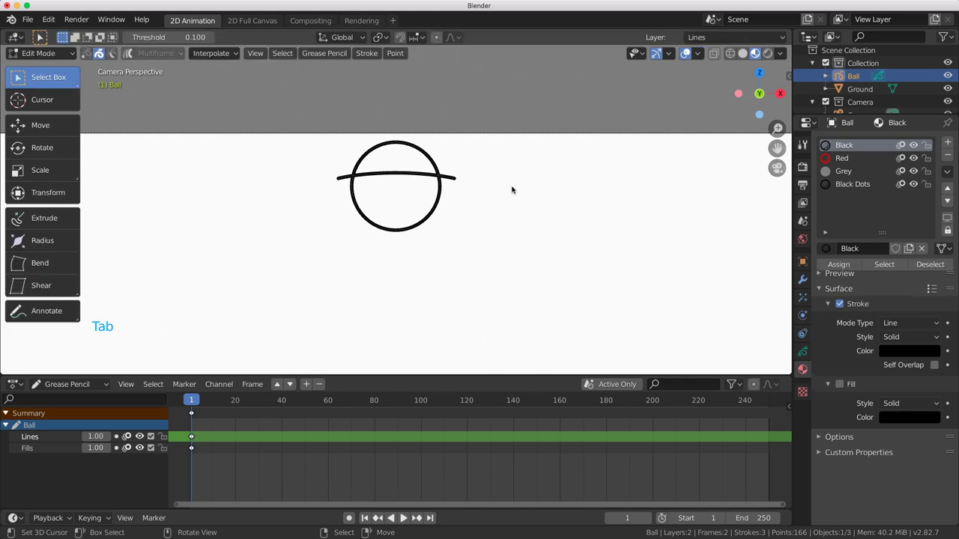
right_click(341, 179)
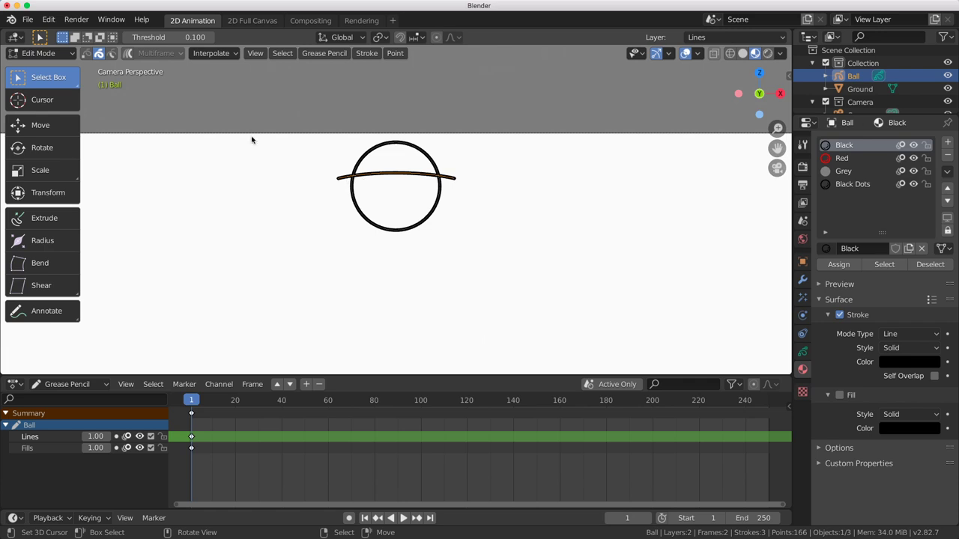
left_click(99, 55)
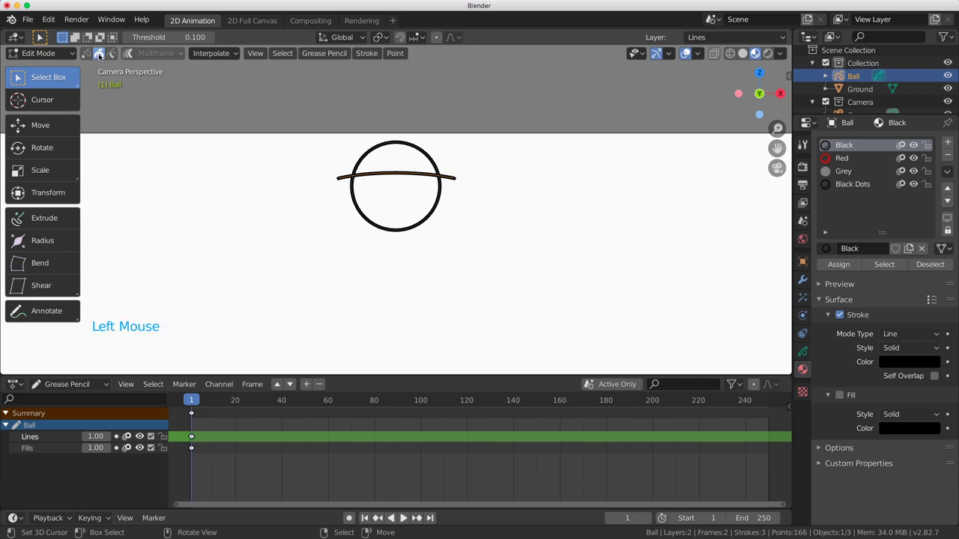
right_click(341, 182)
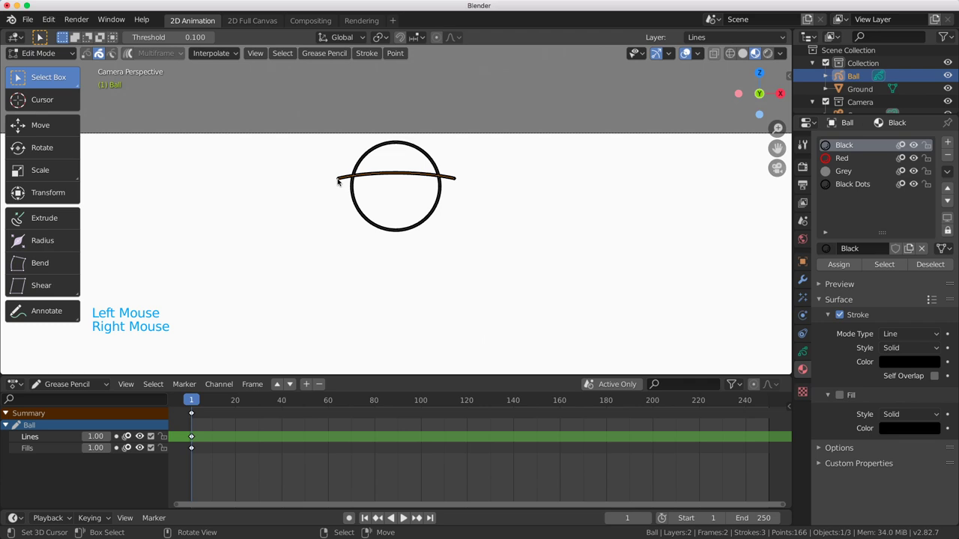
Try point selection by selecting single points one after another along the arc.
left_click(86, 54)
right_click(339, 180)
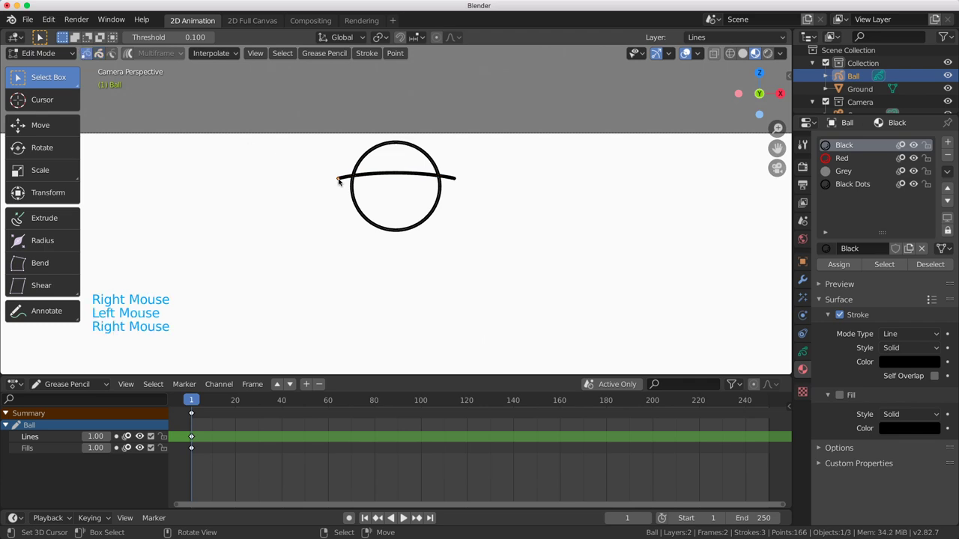
right_click(360, 180)
right_click(372, 181)
right_click(396, 179)
right_click(415, 176)
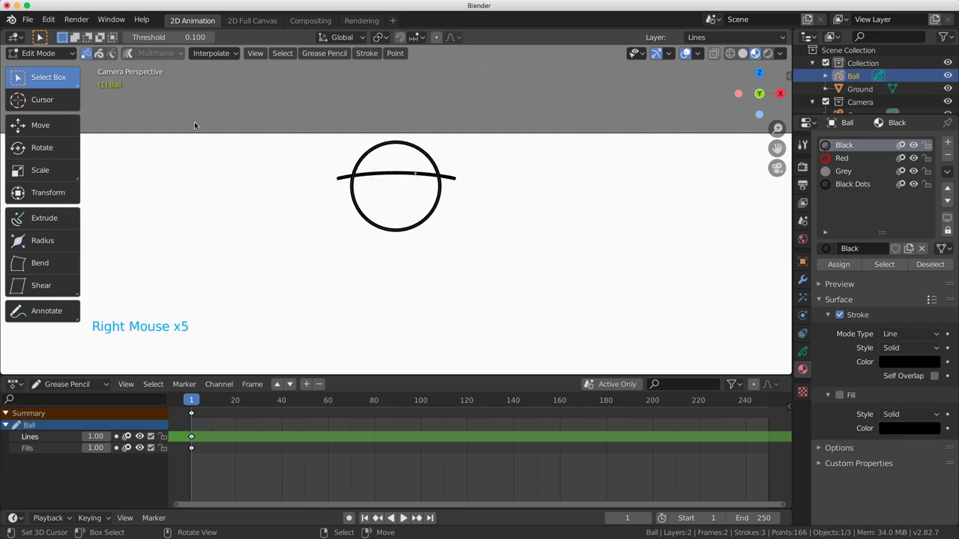
Select the whole arc with stroke selection again and duplicate it about 0.16 m straight below the original.
left_click(99, 54)
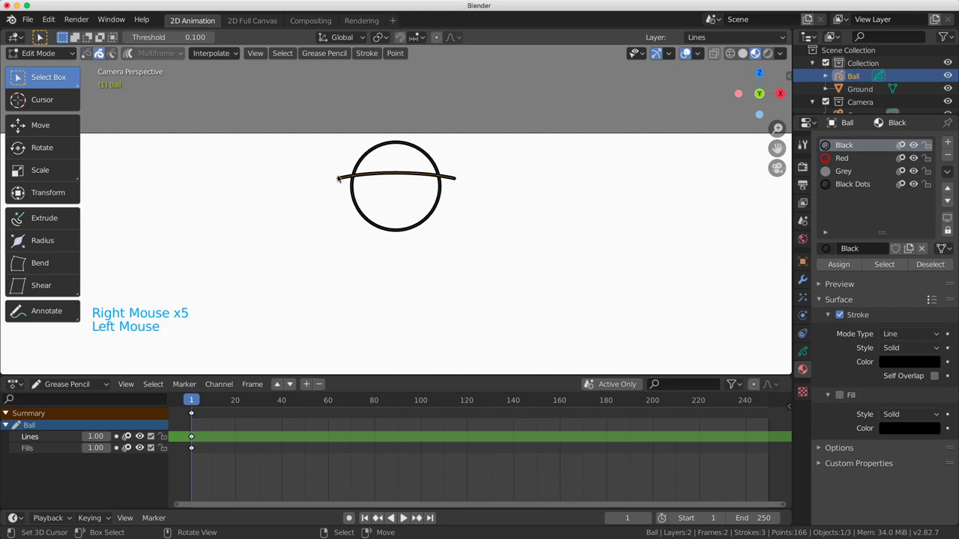
right_click(333, 180)
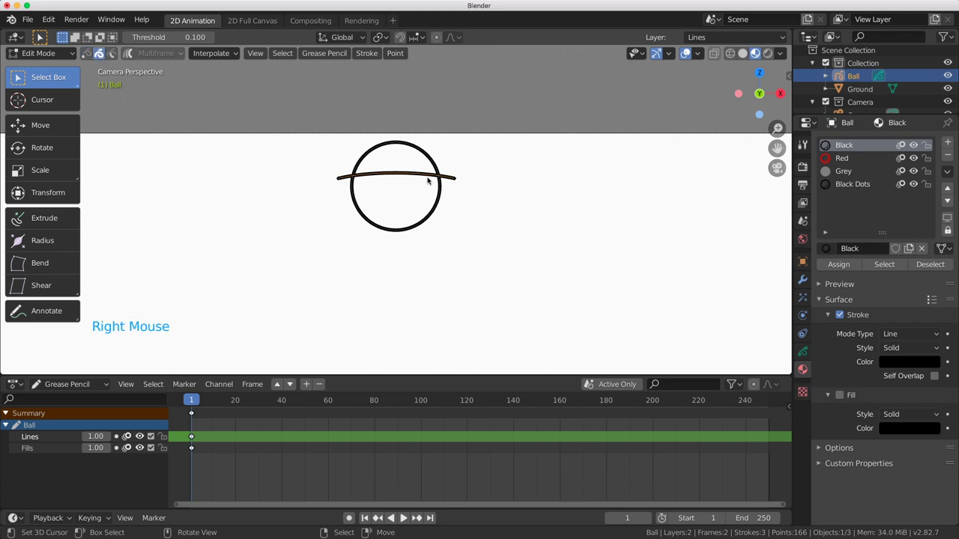
key("shift+d")
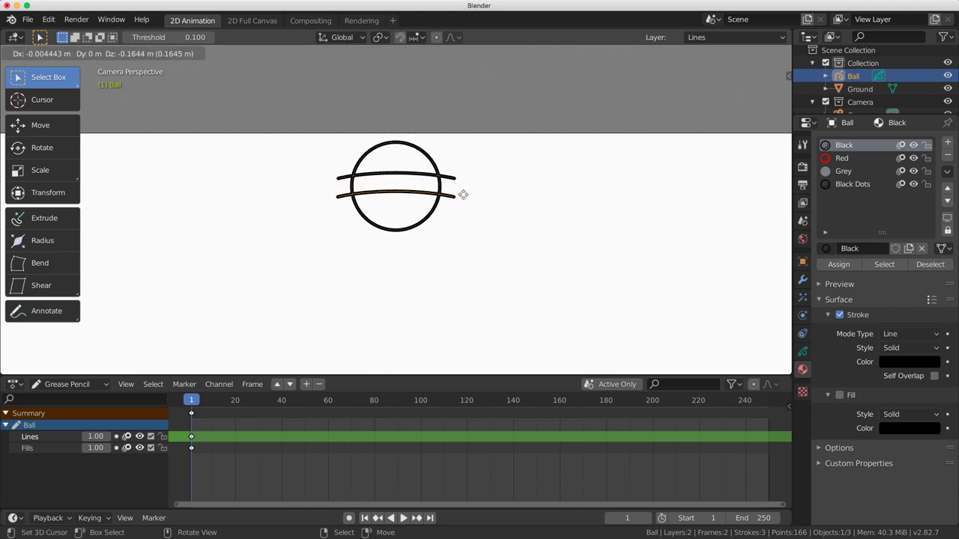
left_click(463, 197)
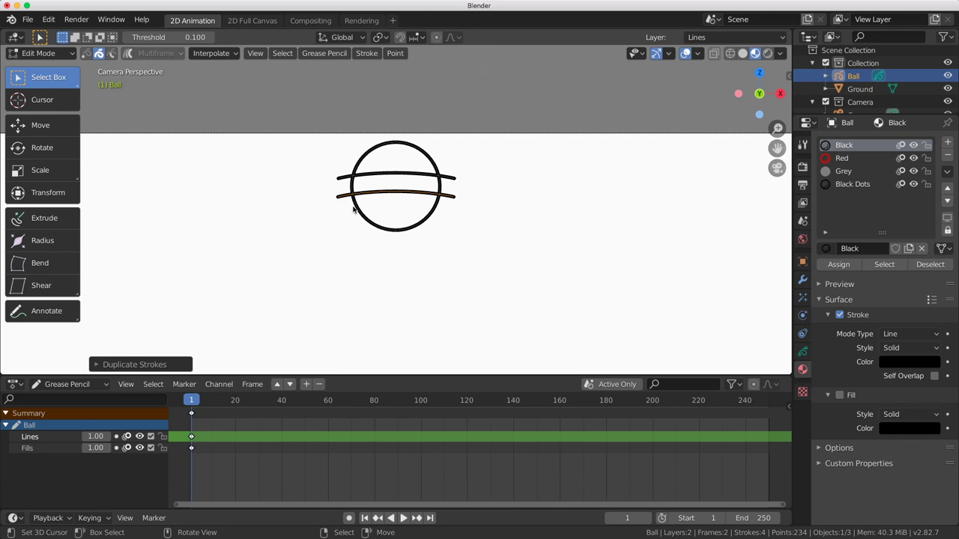
Select both arcs together and move them down about 0.02 m along the Z axis to centre them on the ball.
right_click(343, 177, "shift")
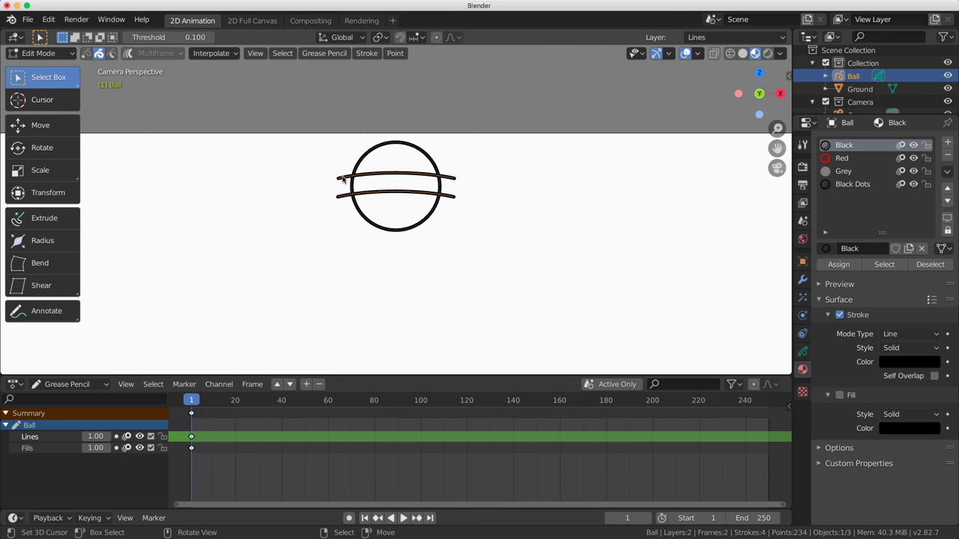
key("g")
key("z")
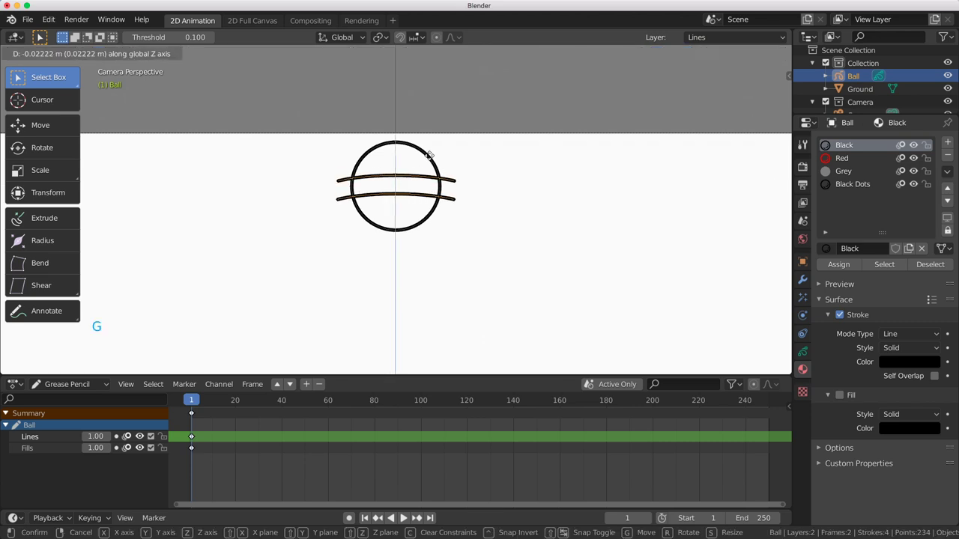
left_click(429, 153)
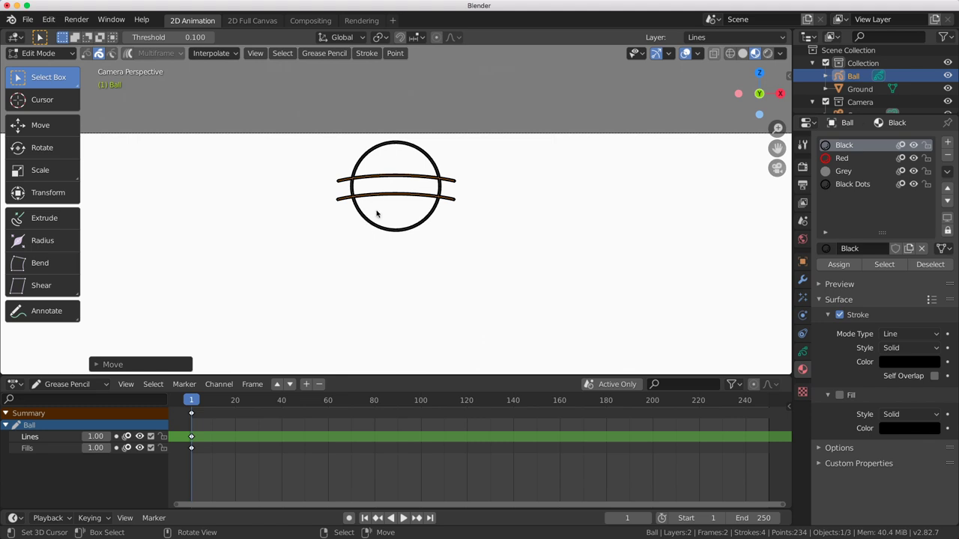
Return the Ball to Draw mode and trim the arc ends sticking out on both sides of the circle with the Cutter tool.
key("Tab")
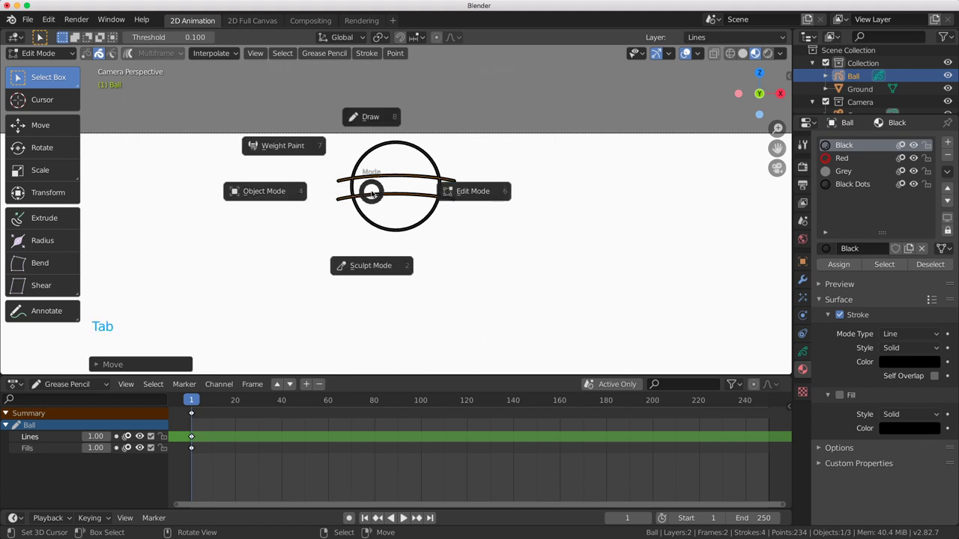
left_click(363, 117)
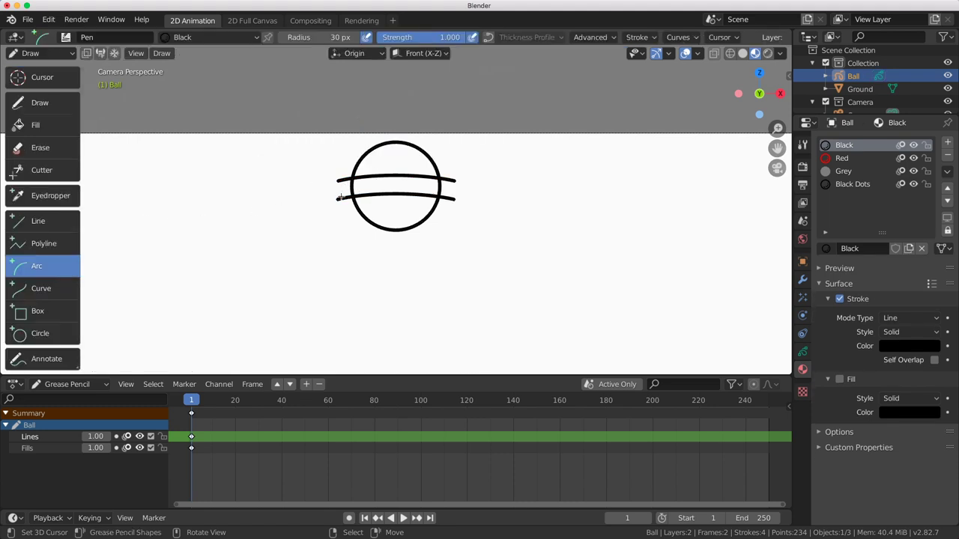
left_click(40, 172)
mouse_move(342, 166)
left_mouse_down()
mouse_move(313, 199)
mouse_move(331, 173)
mouse_move(349, 192)
mouse_move(312, 212)
left_mouse_up()
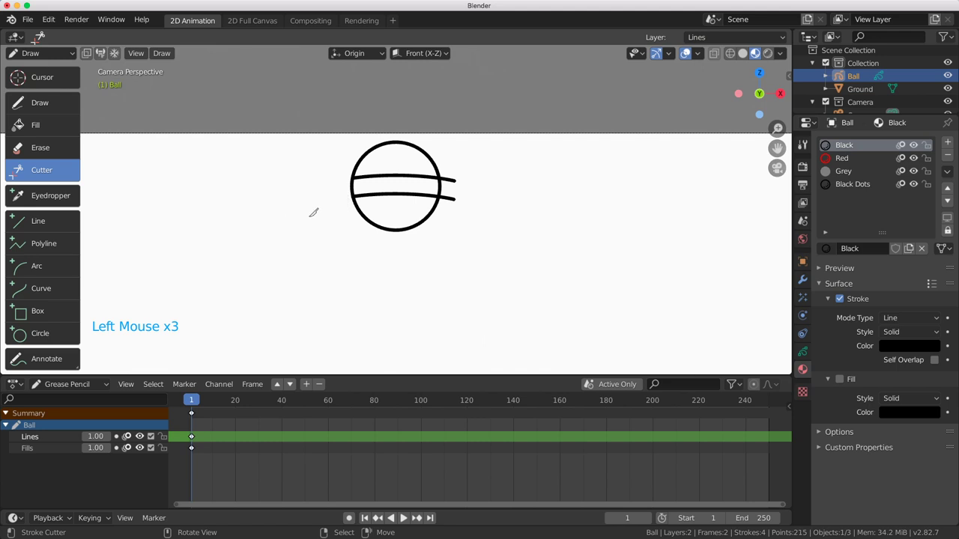
mouse_move(466, 159)
left_mouse_down()
mouse_move(473, 197)
mouse_move(454, 171)
left_mouse_up()
left_click_drag(454, 180, 422, 232)
key("Tab")
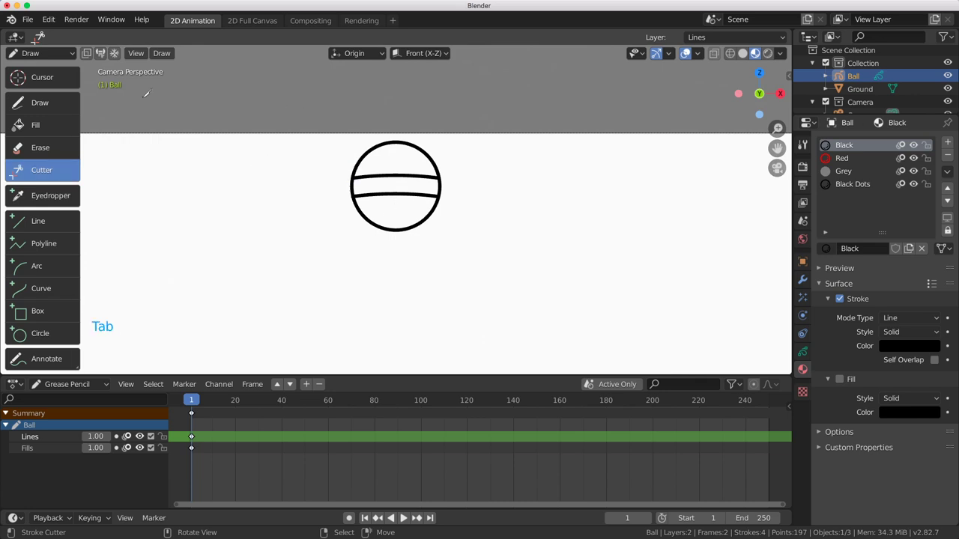
Activate the Fill tool and rename the Ball's Red material to Orange.
left_click(38, 125)
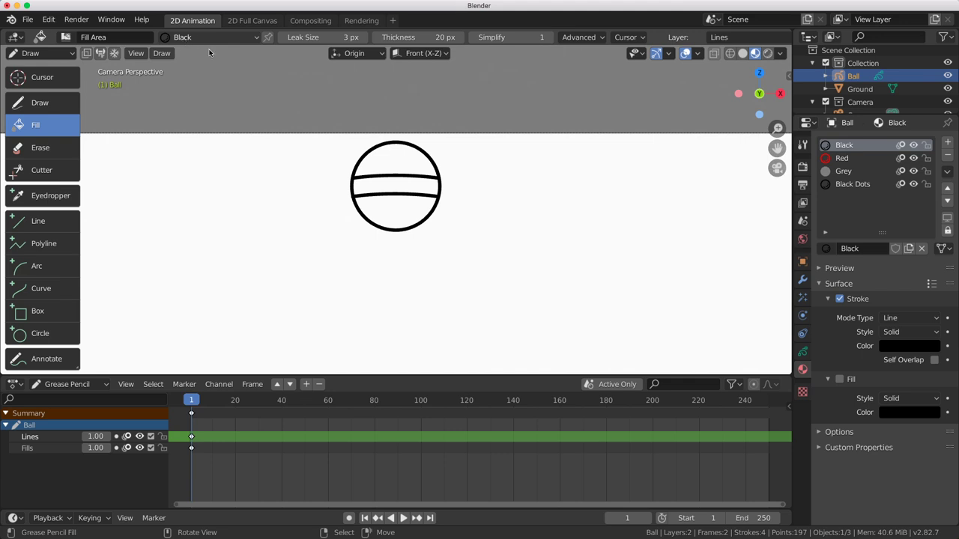
left_click(845, 158)
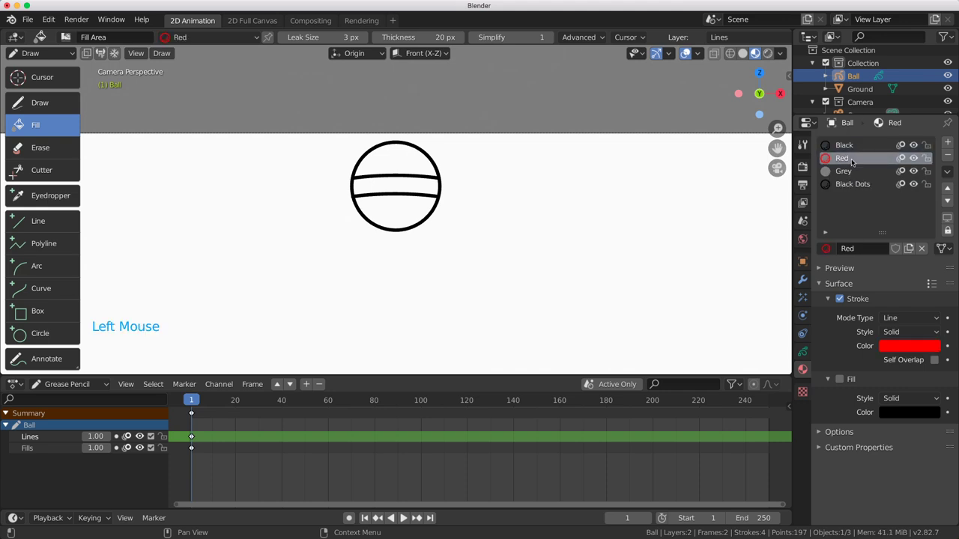
left_click(862, 248)
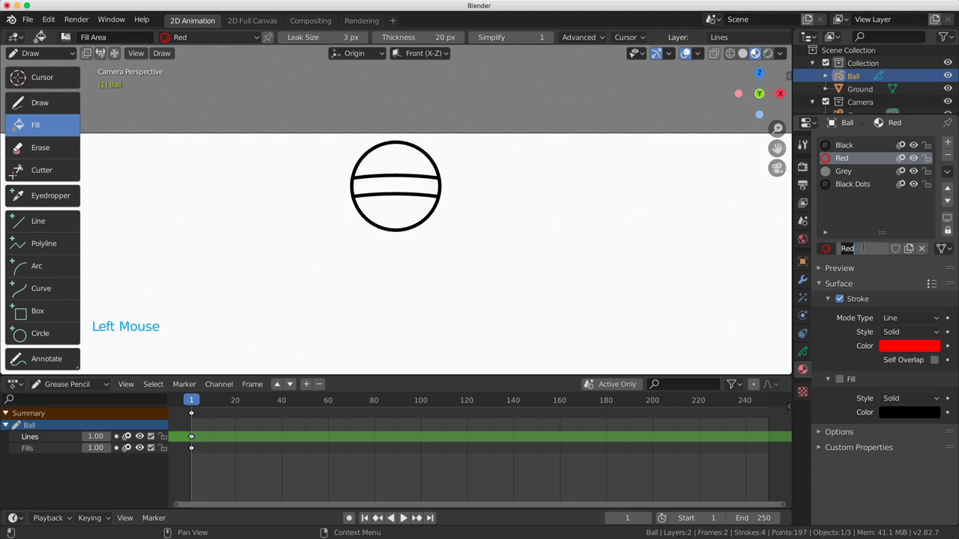
type("Orange")
key("Return")
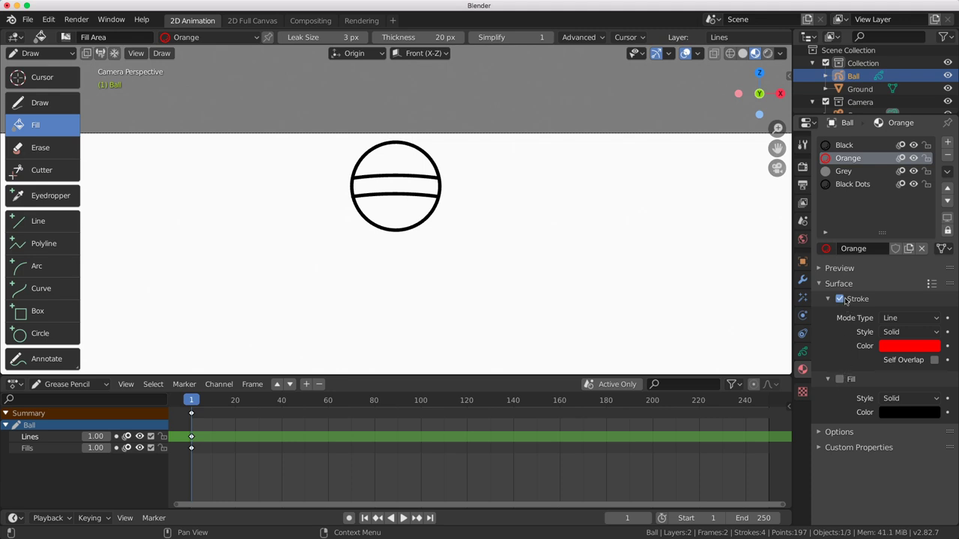
Make the Orange material fill-only by disabling Stroke and enabling Fill, with a bright orange fill colour at full value.
left_click(847, 300)
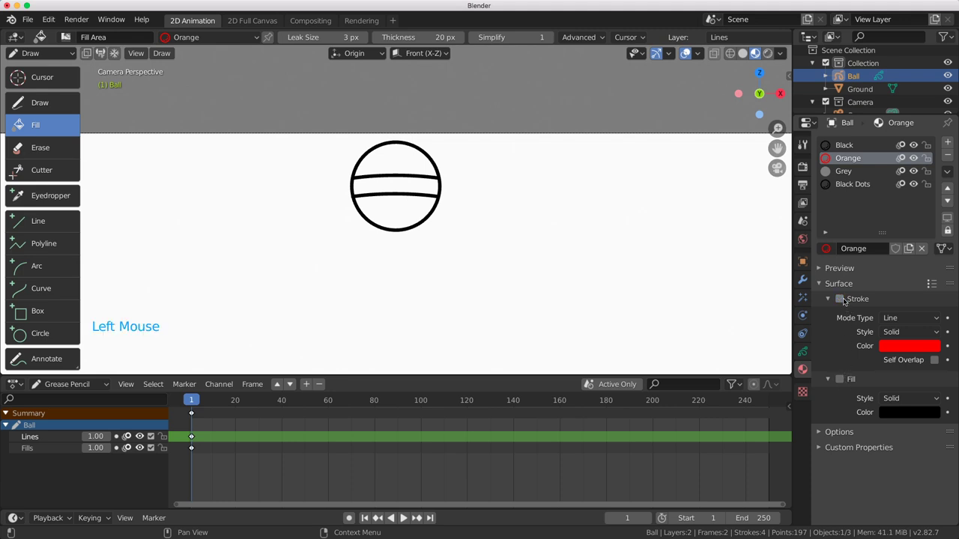
left_click(840, 380)
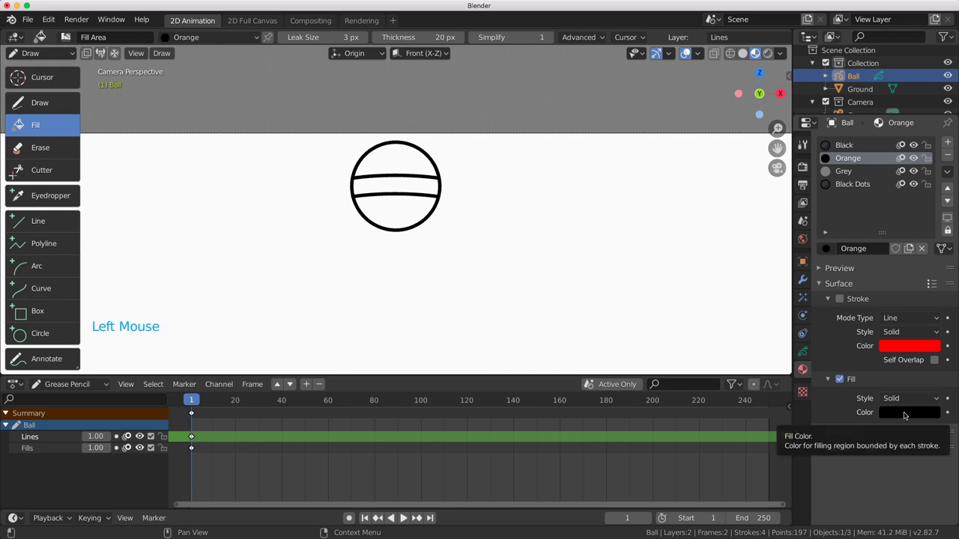
left_click(905, 415)
left_click_drag(932, 323, 930, 226)
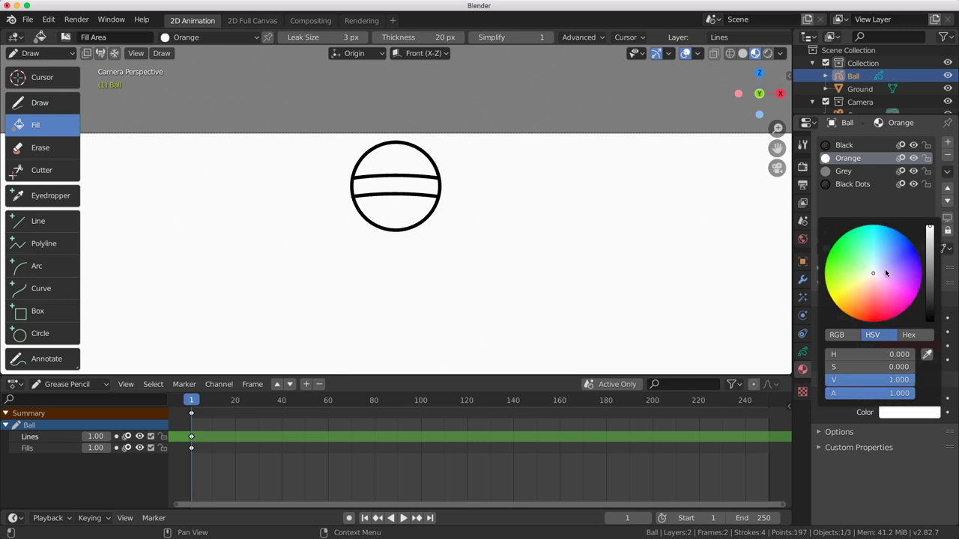
left_click_drag(871, 276, 851, 306)
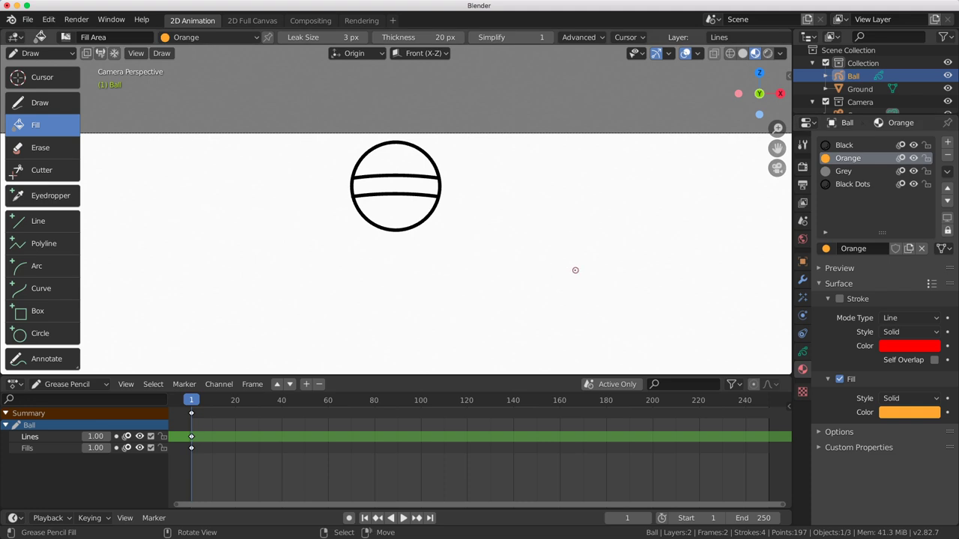
Fill the ball's upper and lower sections with Orange on the Fills layer, undoing the trial fill made on the Lines layer.
left_click(397, 159)
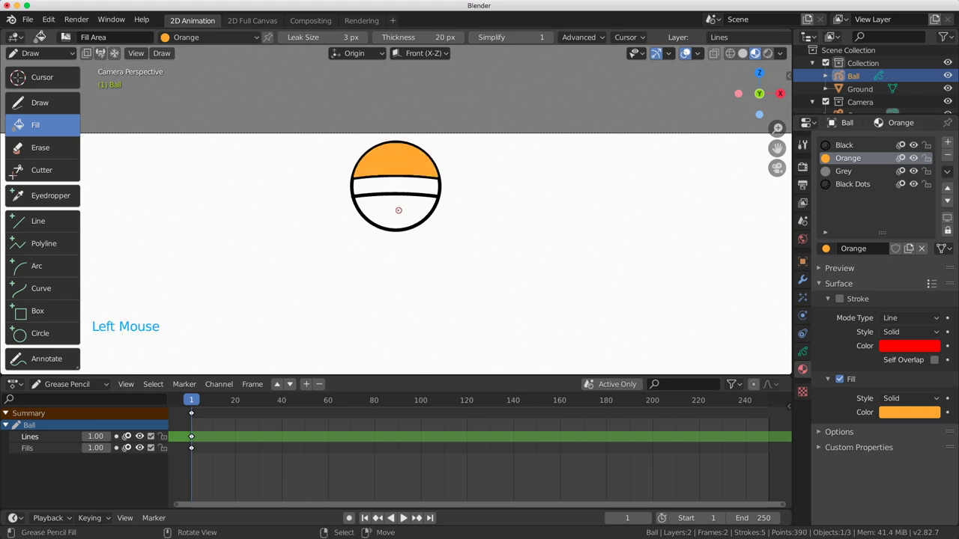
key("super+z")
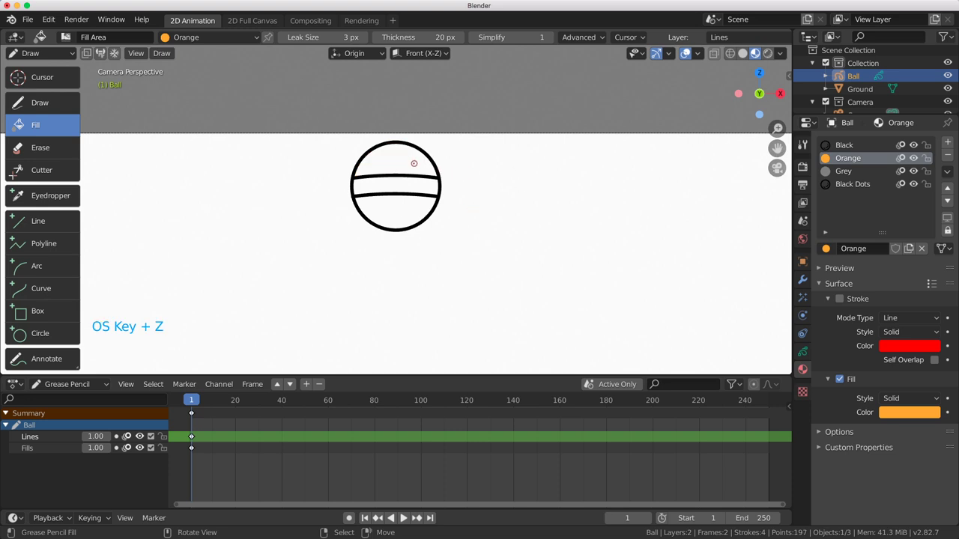
left_click(28, 448)
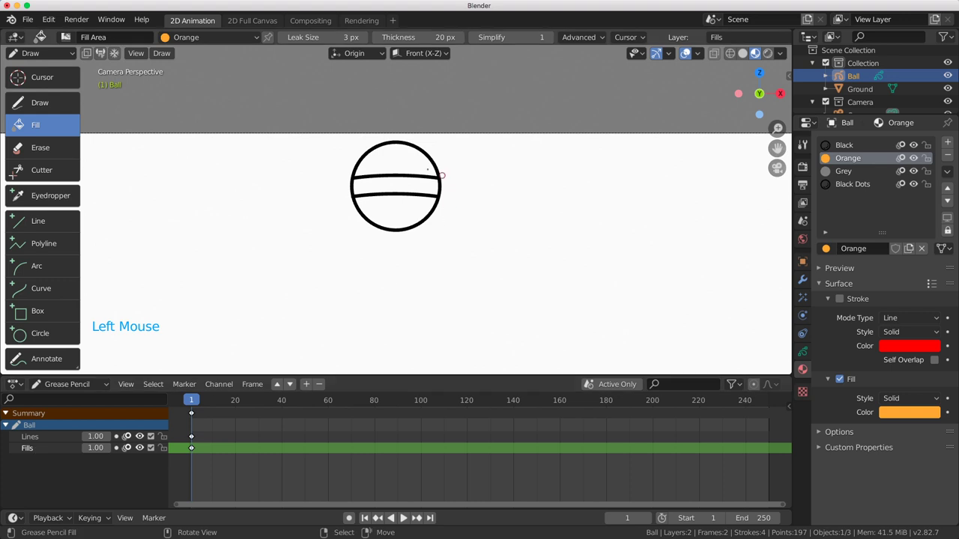
left_click(395, 161)
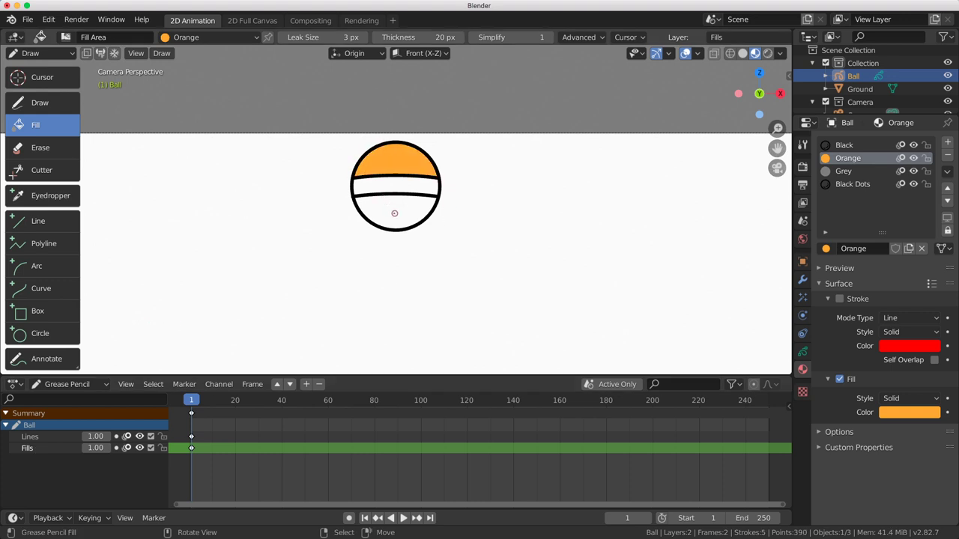
left_click(394, 213)
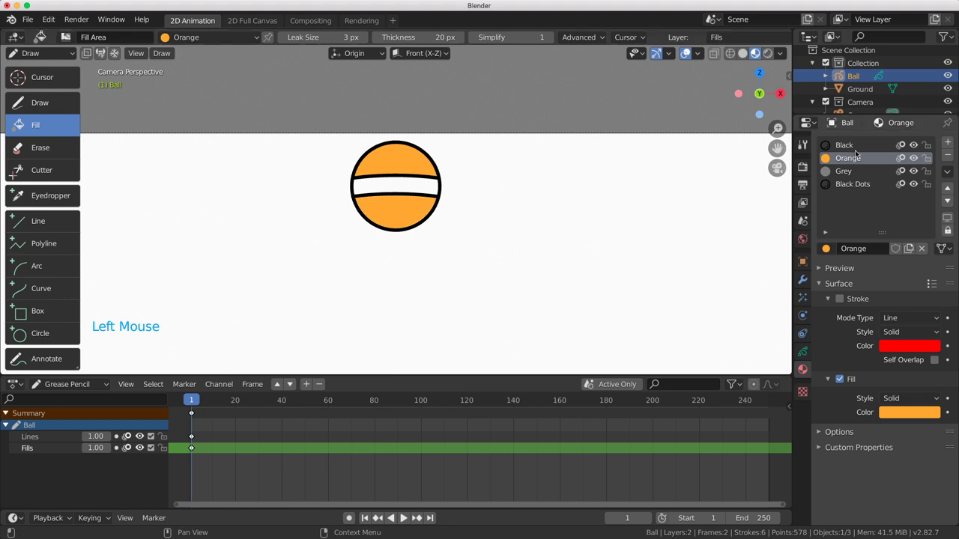
Move the Black Dots material above Grey in the Ball's material list and rename it Blue.
left_click(855, 185)
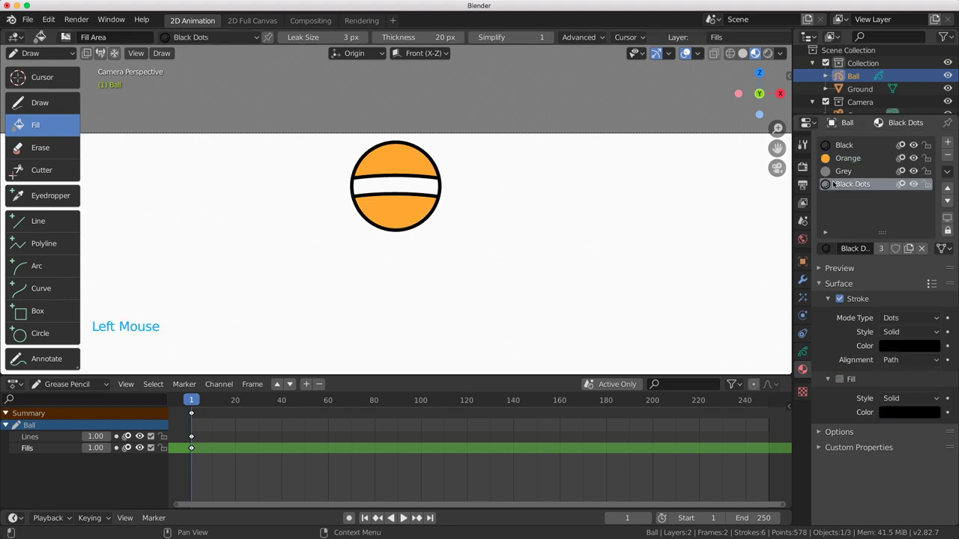
left_click(947, 188)
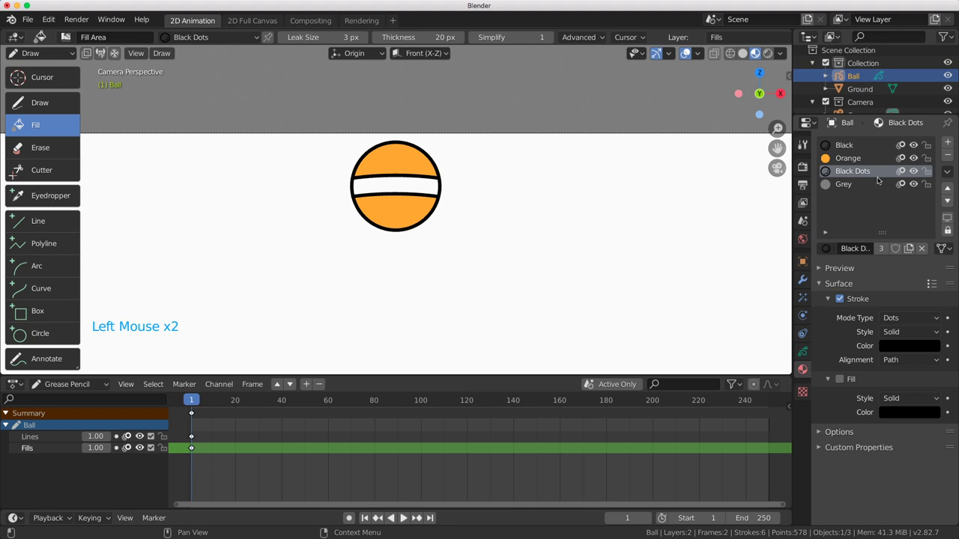
double_click(854, 171)
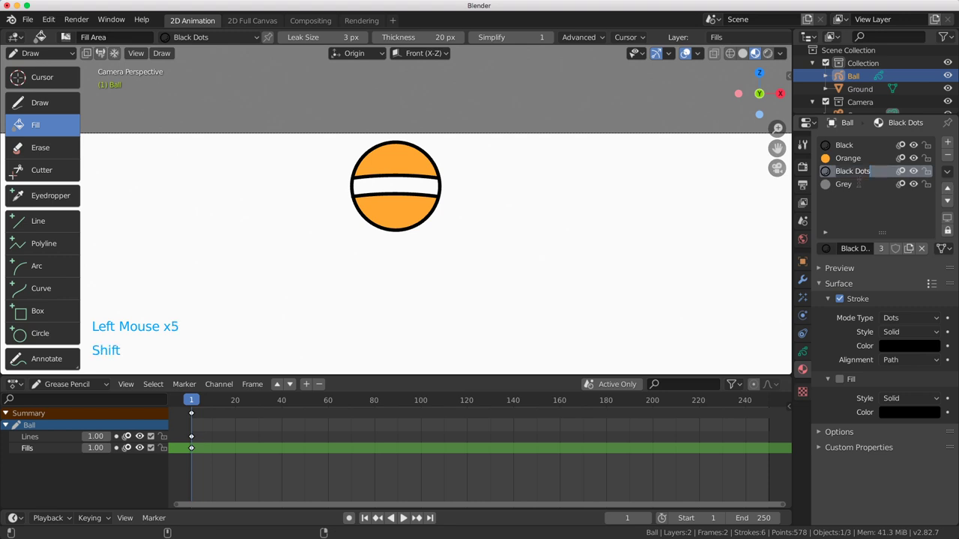
type("Blue")
key("Return")
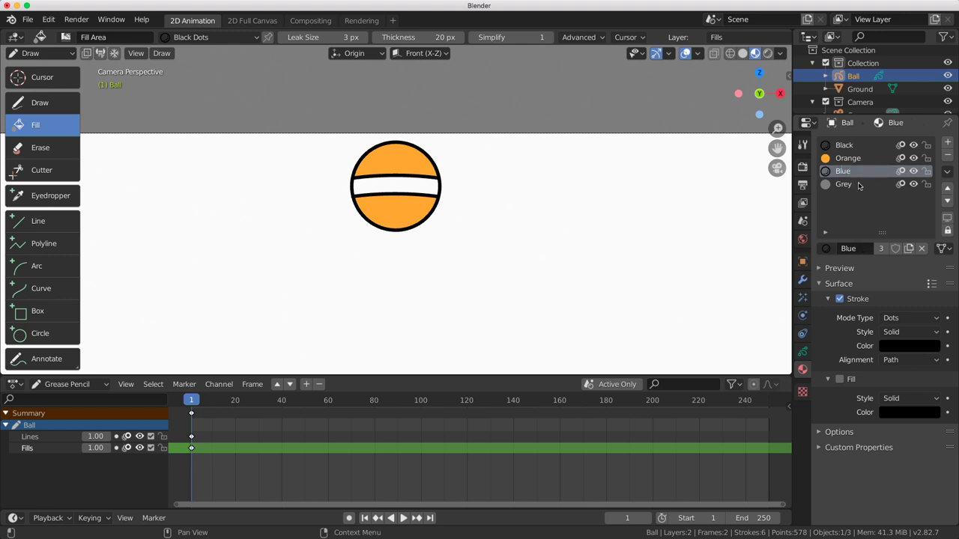
Make the Blue material fill-only with a bright blue fill colour at full value, and fill the ball's middle stripe with it on the Fills layer.
left_click(840, 299)
left_click(840, 380)
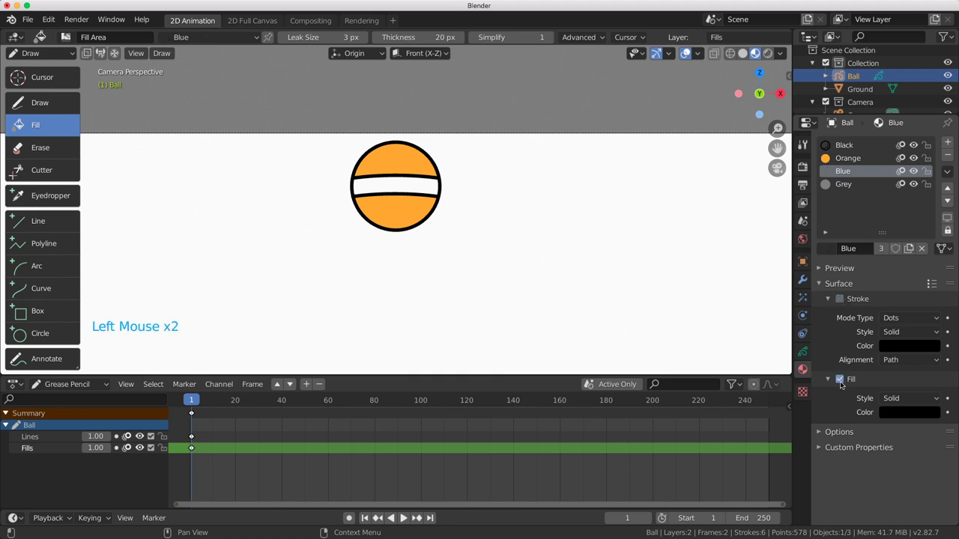
left_click(908, 414)
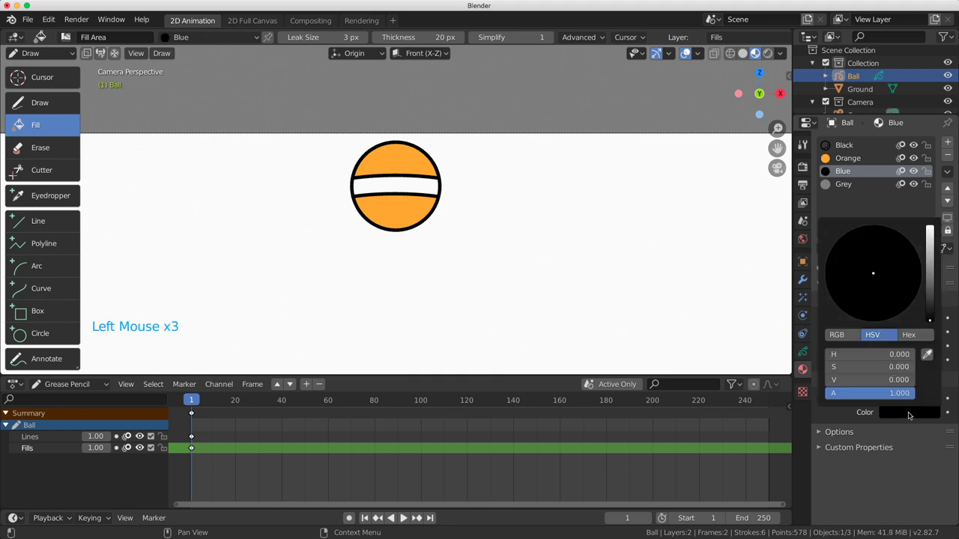
left_click_drag(930, 321, 934, 227)
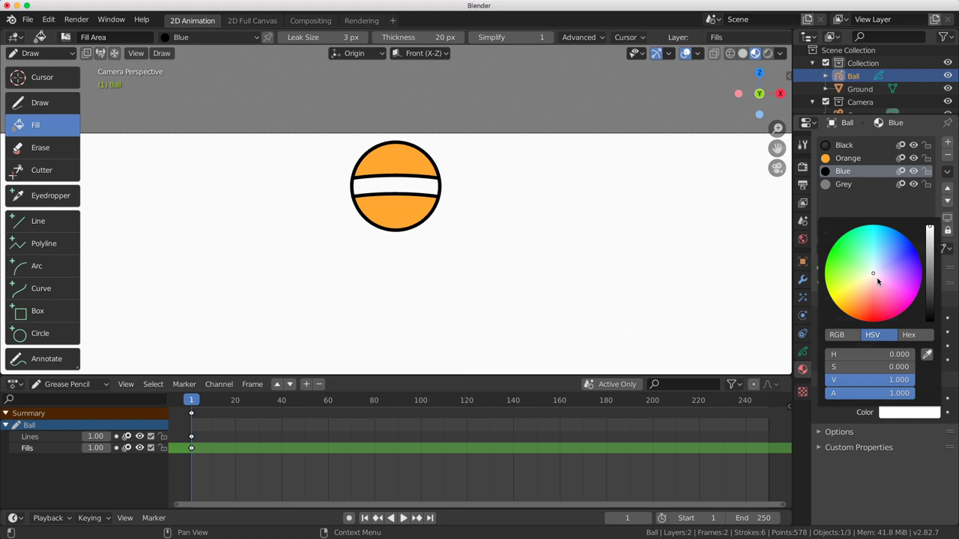
left_click_drag(876, 278, 892, 244)
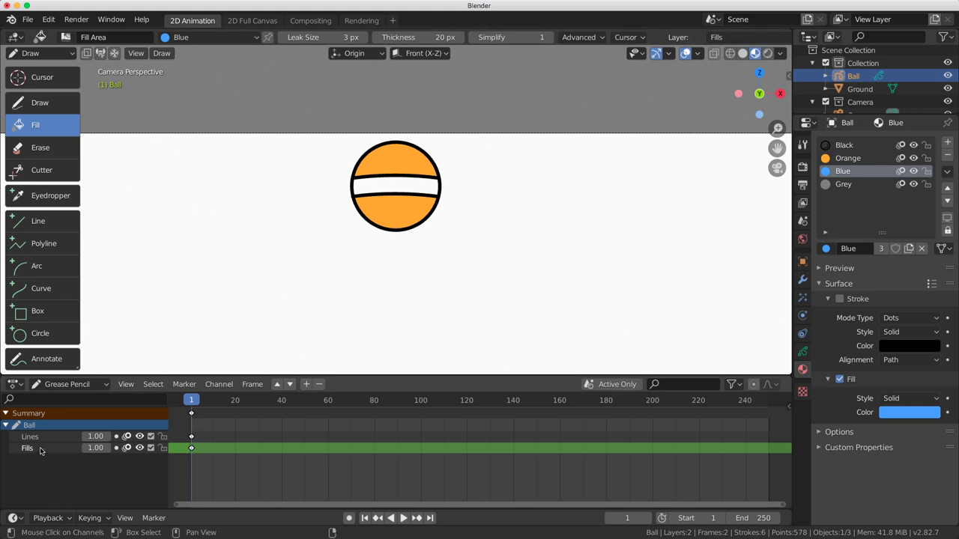
left_click(397, 185)
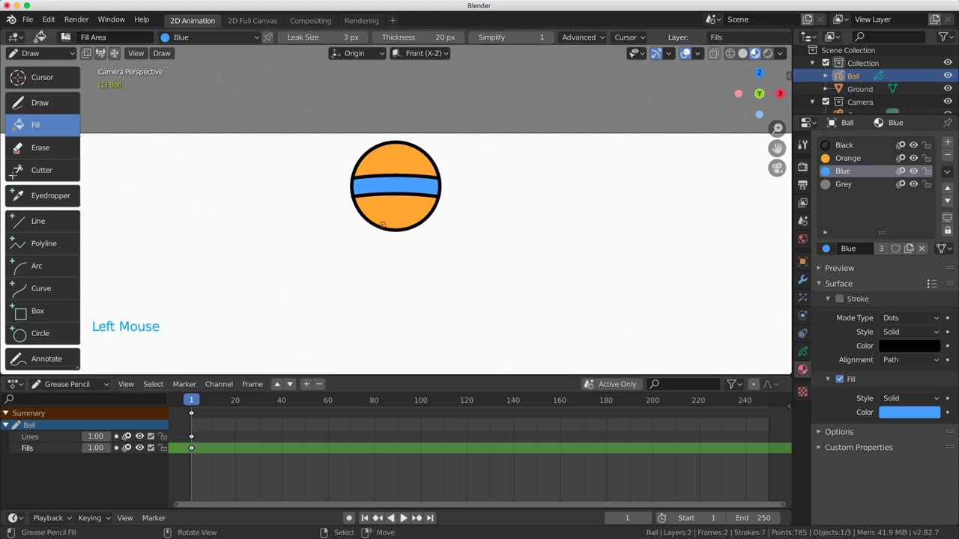
Merge the Ball's Lines layer down into the Fills layer.
scroll(404, 225, "down", 4)
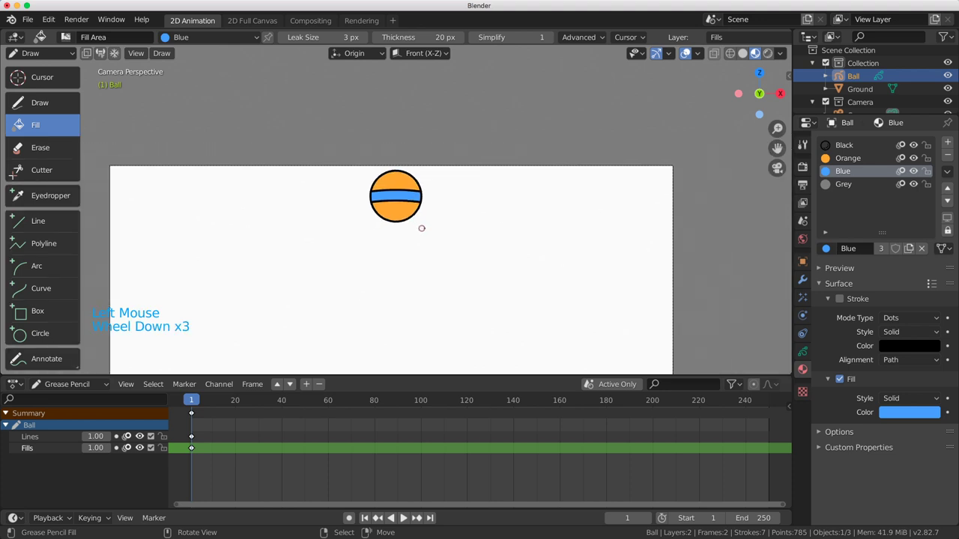
middle_click_drag(449, 210, 457, 148, "shift")
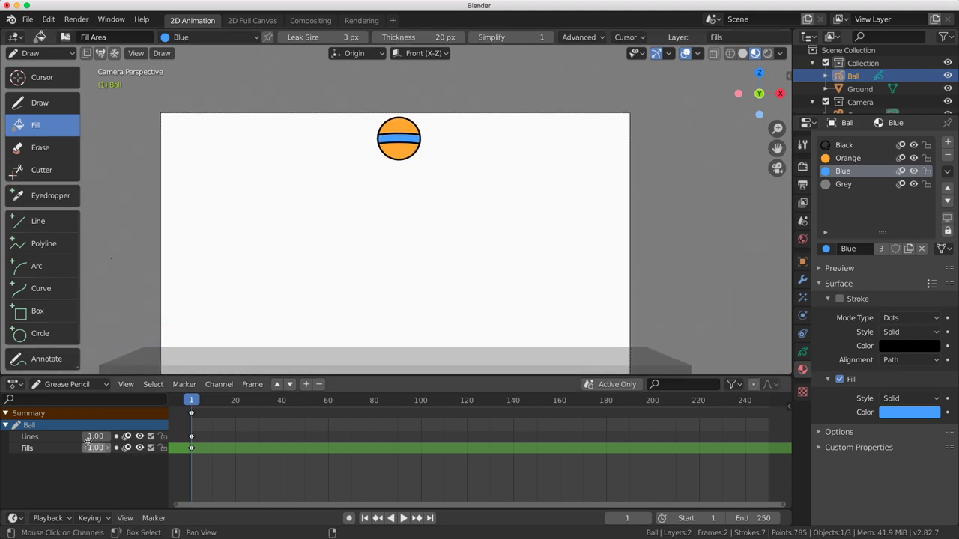
left_click(45, 438)
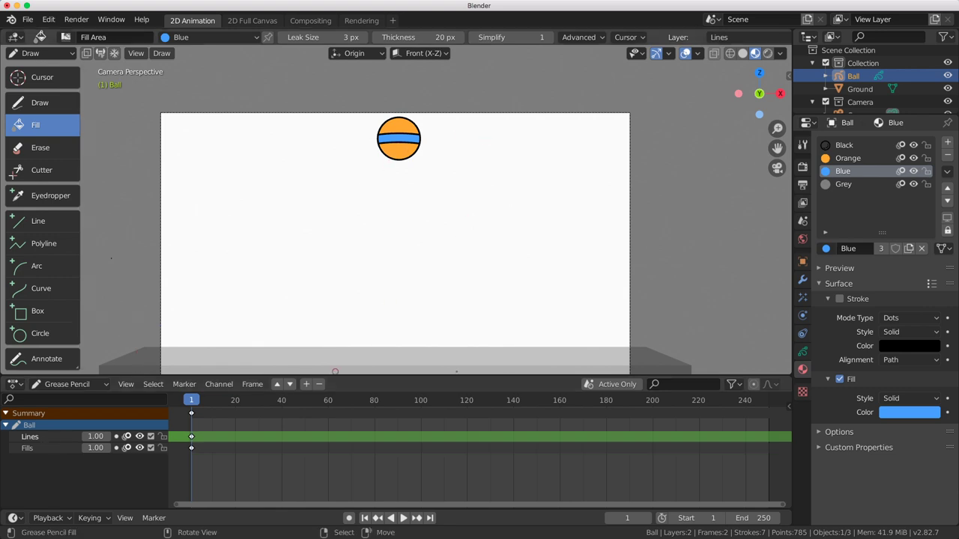
left_click(803, 354)
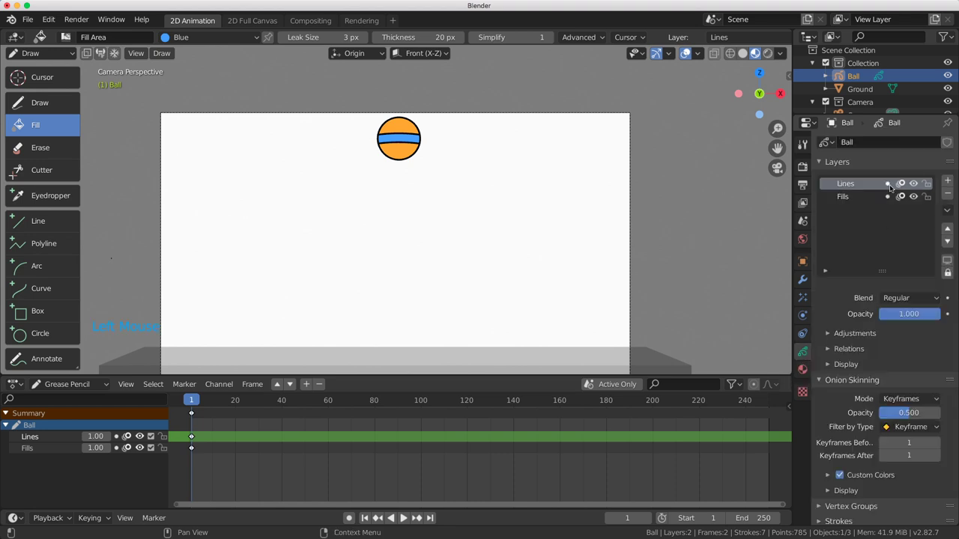
left_click(948, 213)
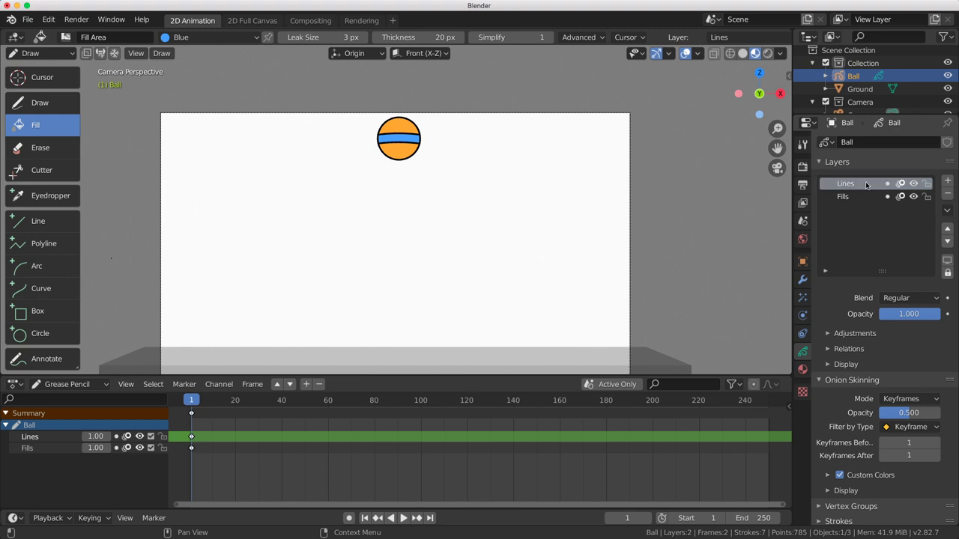
left_click(947, 210)
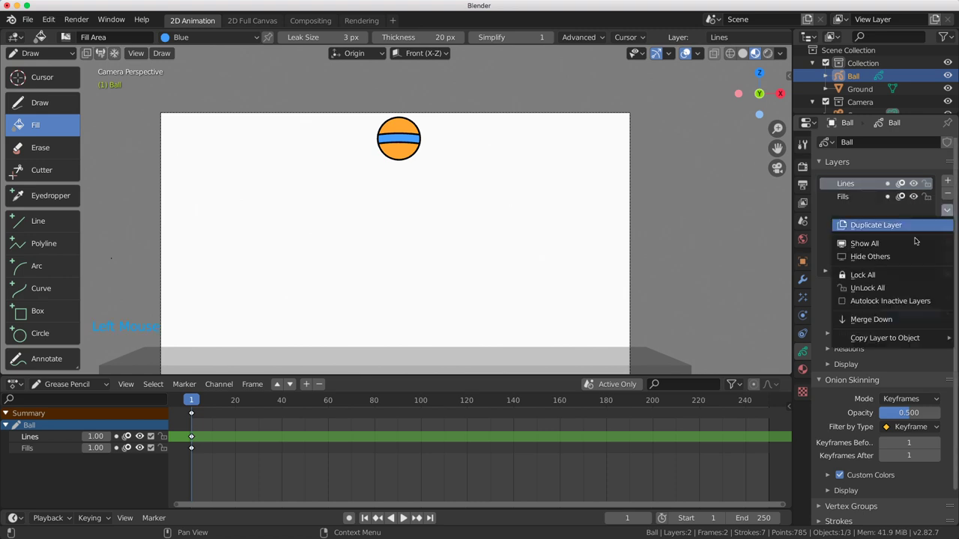
left_click(897, 319)
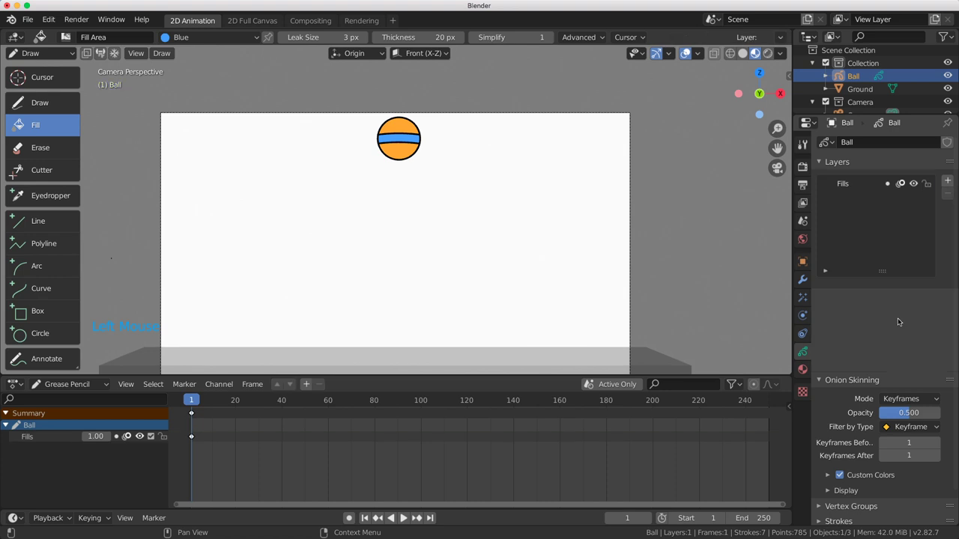
Rename the merged Fills layer as Character.
double_click(850, 183)
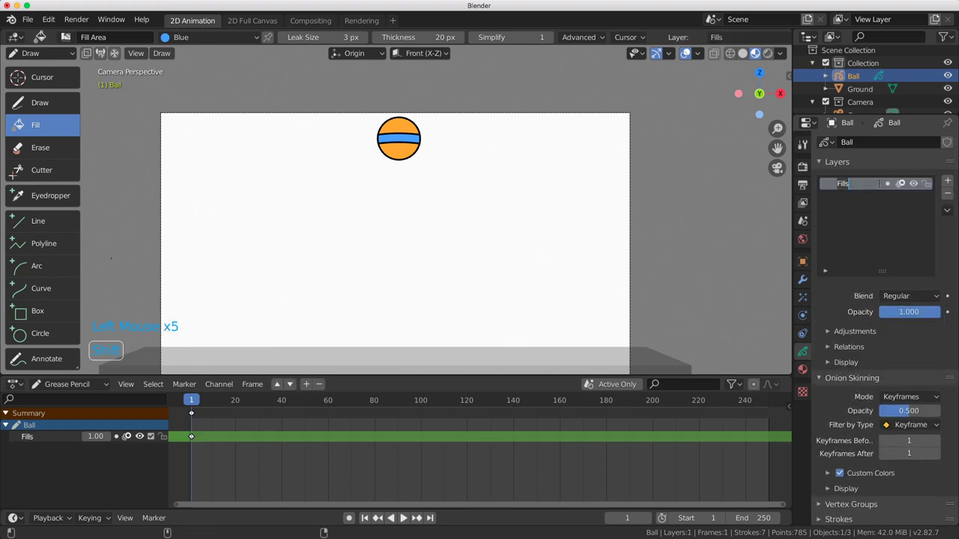
type("Character")
key("Return")
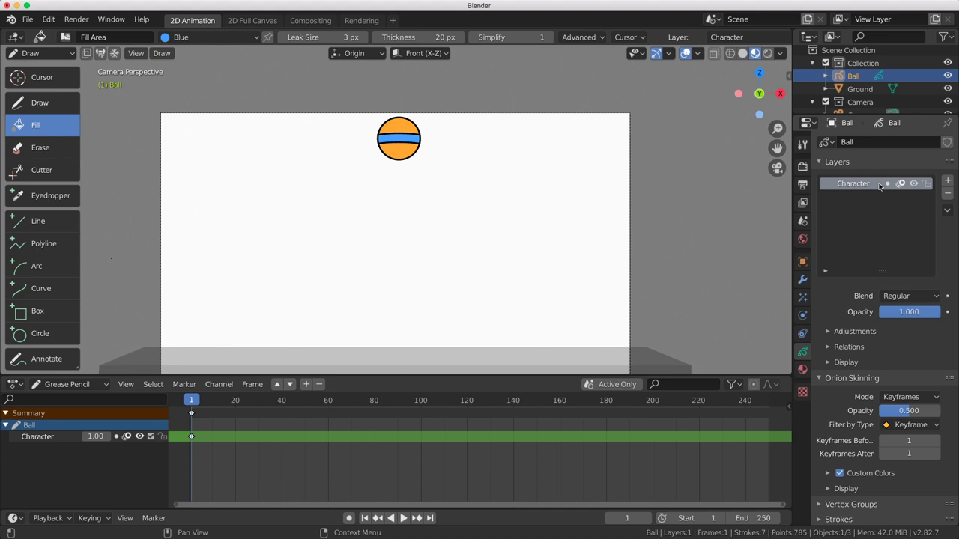
Toggle the Character layer's visibility and onion skinning off and back on.
left_click(915, 183)
left_click(915, 184)
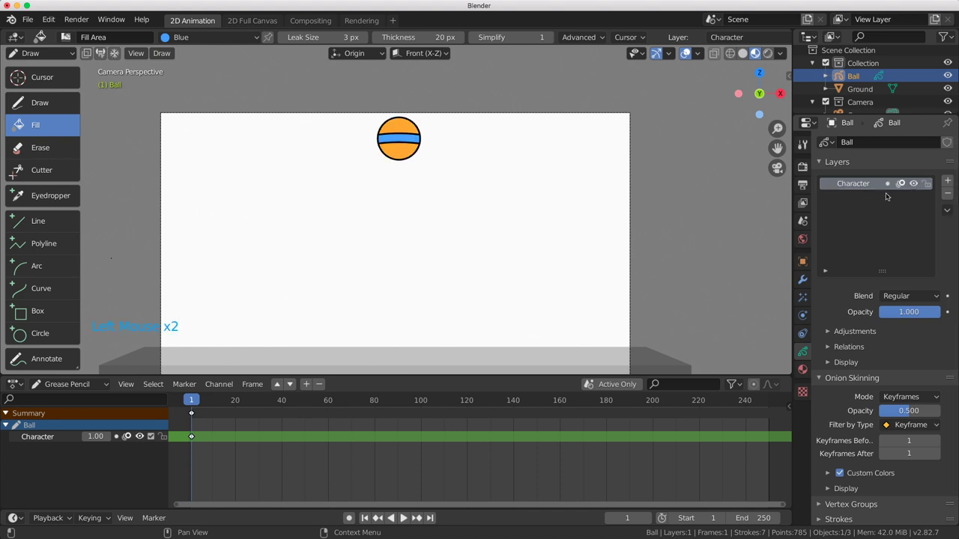
left_click(900, 185)
left_click(900, 185)
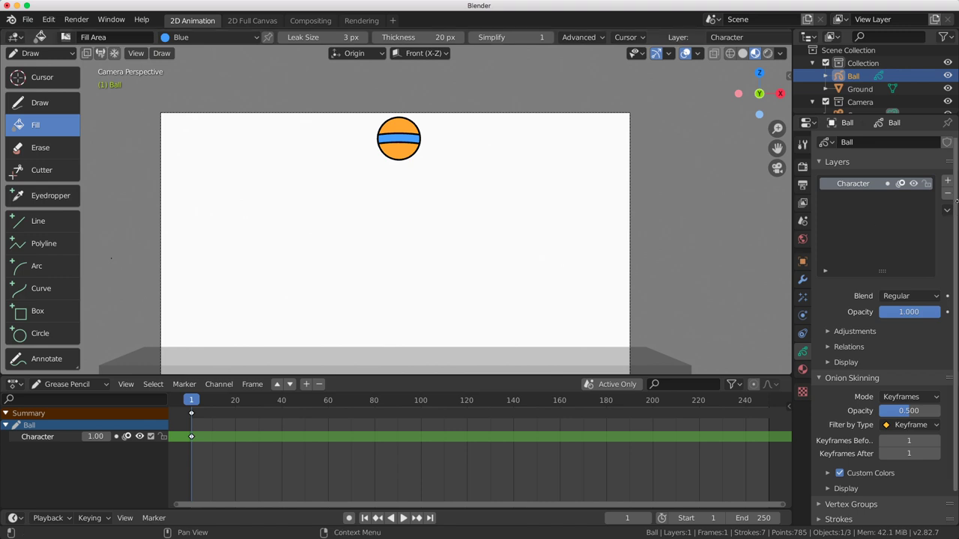
Add a new layer above Character and name it Rough.
left_click(947, 181)
double_click(853, 183)
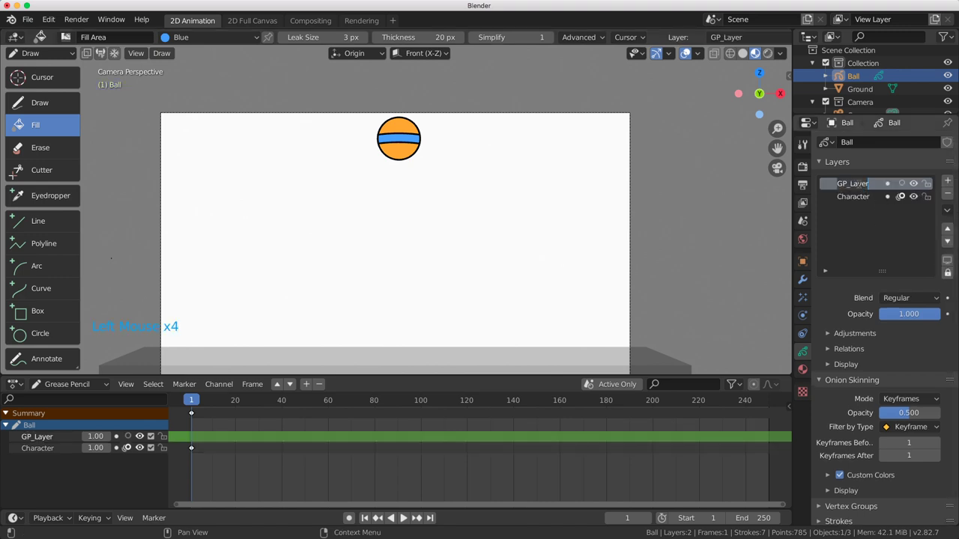
type("Rough")
key("Return")
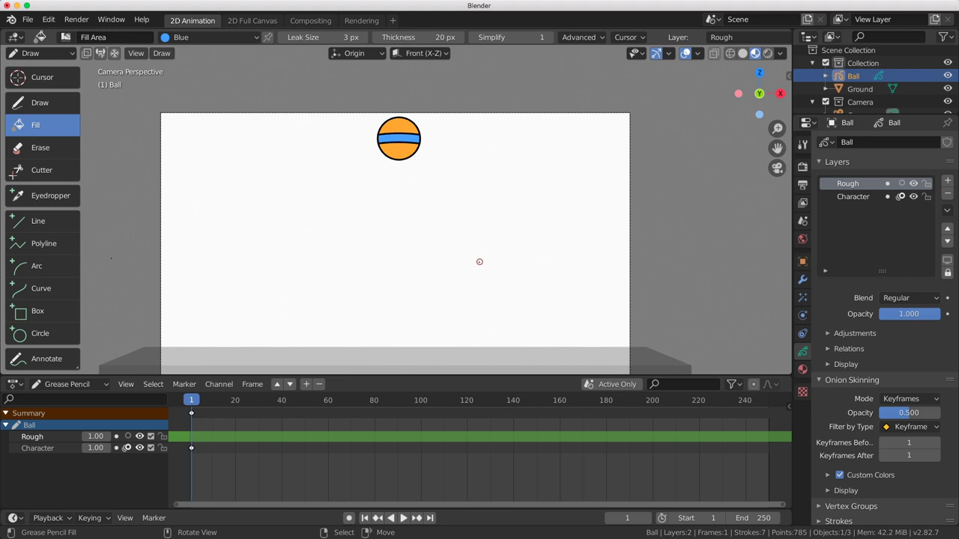
Activate the Draw tool with the Black material for the Rough layer, undoing the trial stroke made with Blue.
middle_click_drag(483, 252, 483, 223, "shift")
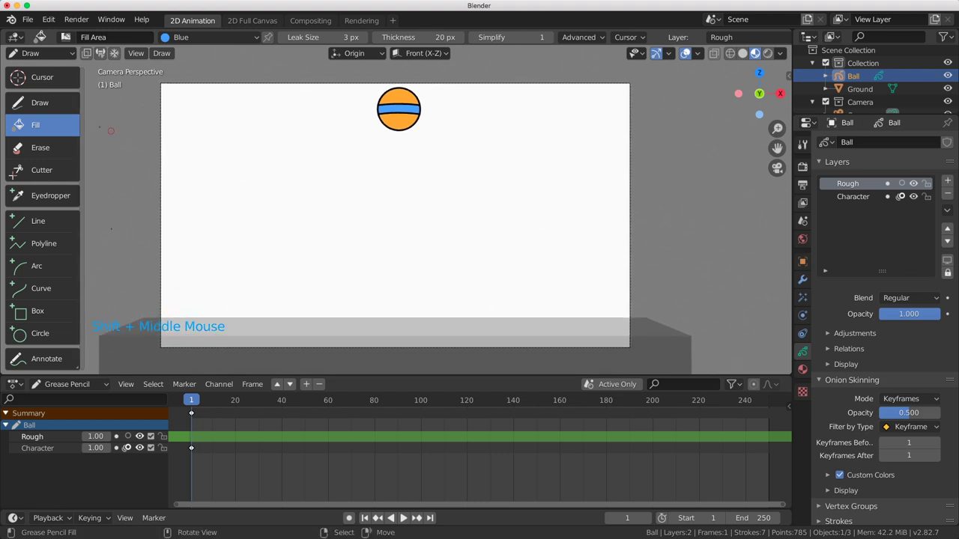
left_click(39, 103)
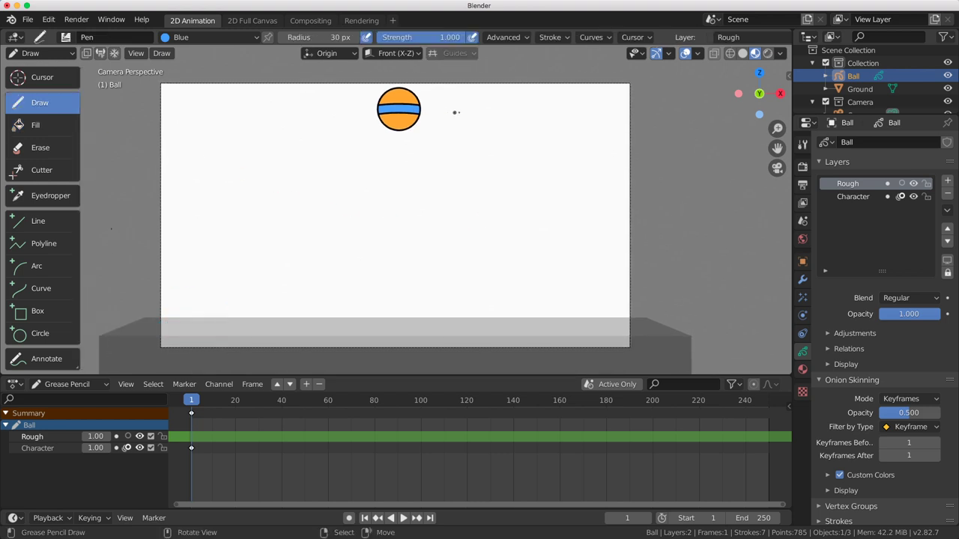
left_click_drag(455, 113, 448, 109)
key("super+z")
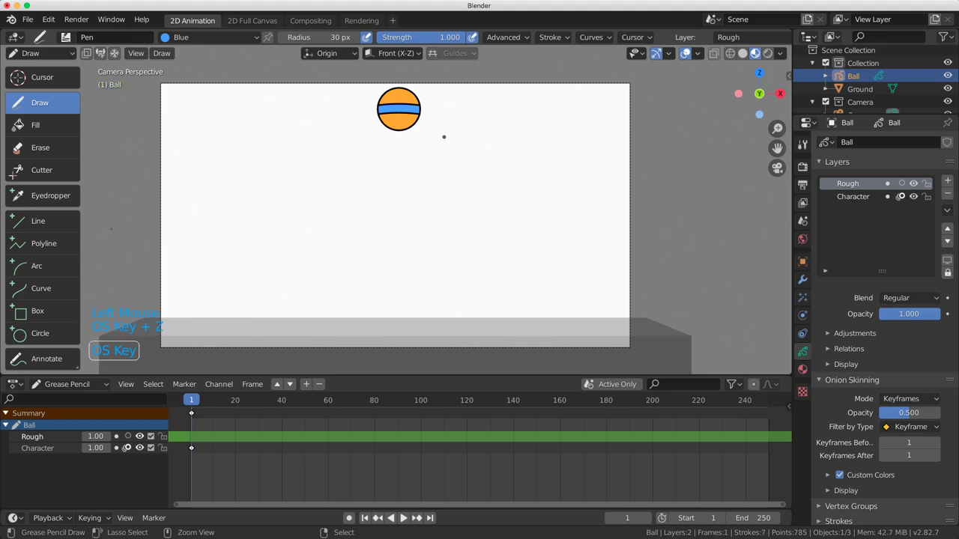
left_click(170, 42)
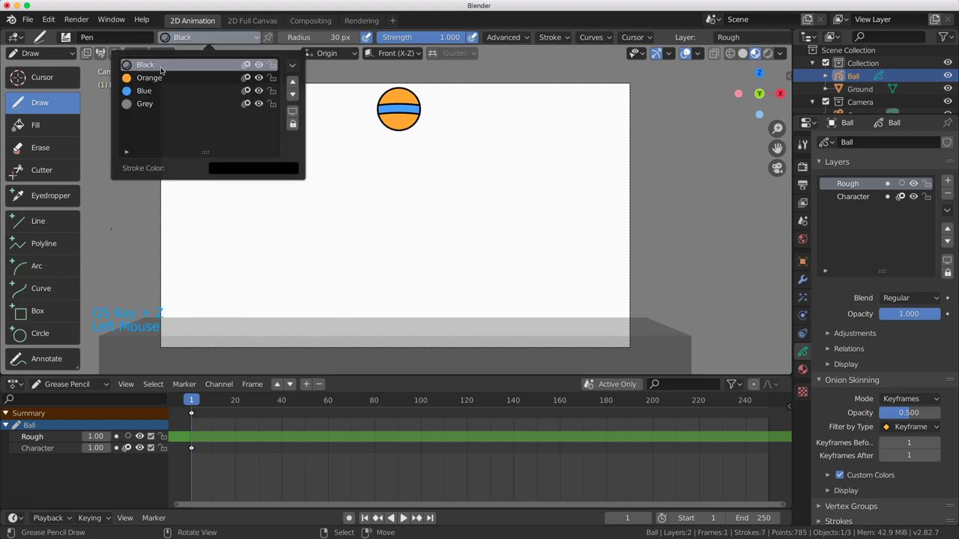
left_click(163, 68)
Sketch a vertical timing line beside the ball from its centre height down to the ground, with end ticks labelled circled 1 and circled 8.
left_click_drag(455, 109, 474, 110)
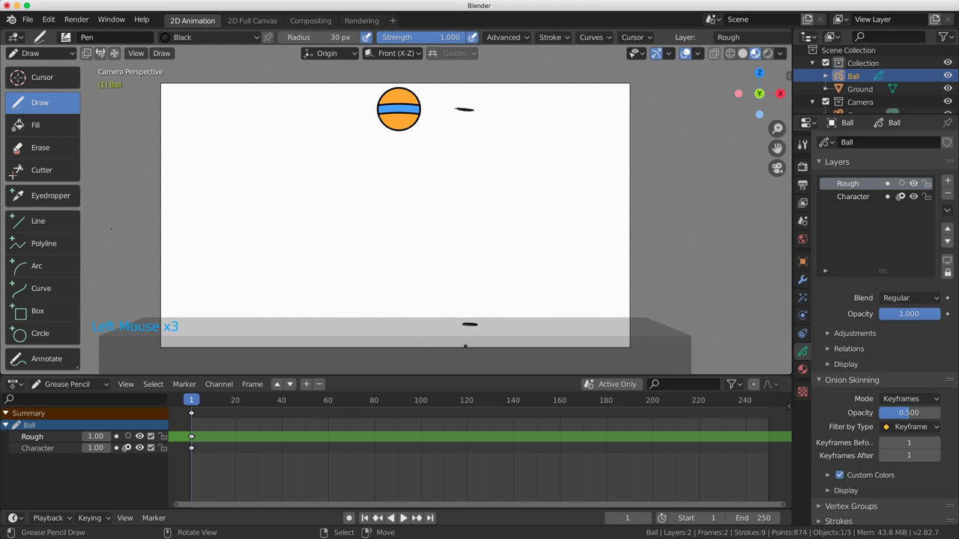
left_click_drag(464, 111, 473, 324)
mouse_move(487, 109)
left_mouse_down()
mouse_move(484, 116)
mouse_move(484, 104)
left_mouse_up()
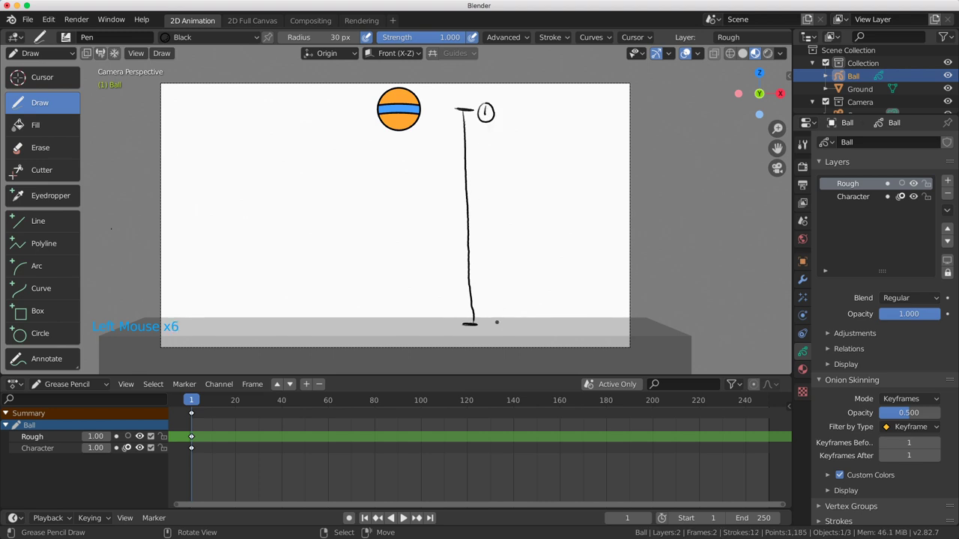
left_click_drag(498, 320, 507, 322)
Add intermediate ticks to the timing chart, spaced closer towards the start, labelling them 7 halfway down, then 6, 5 and the remaining lower numbers upwards.
left_click(457, 210)
left_click_drag(495, 205, 496, 213)
mouse_move(456, 155)
left_mouse_down()
mouse_move(489, 156)
mouse_move(486, 138)
left_mouse_up()
mouse_move(488, 129)
left_mouse_down()
mouse_move(499, 129)
mouse_move(475, 122)
left_mouse_up()
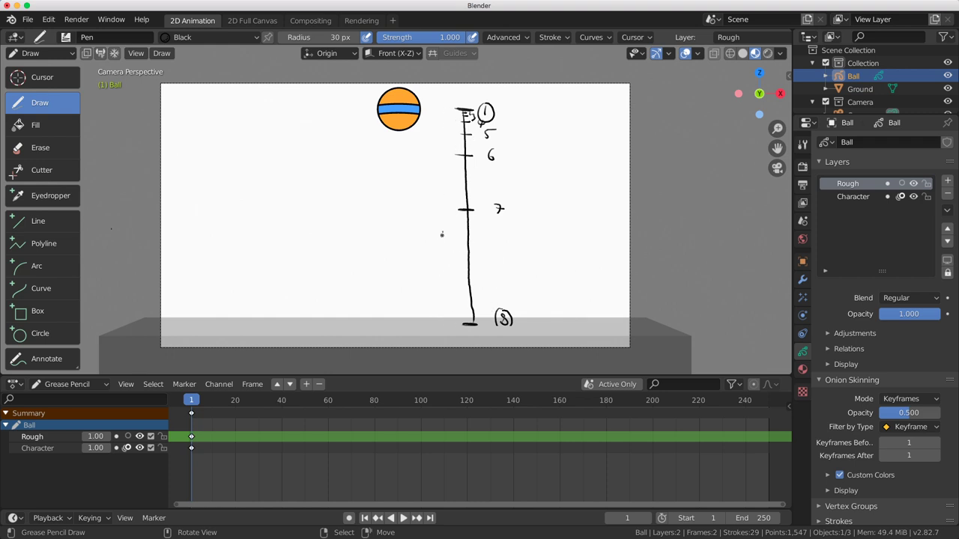
Make Character the active layer, select all strokes in Edit Mode, and enable Autolock Inactive Layers so the Rough layer is protected.
left_click(52, 450)
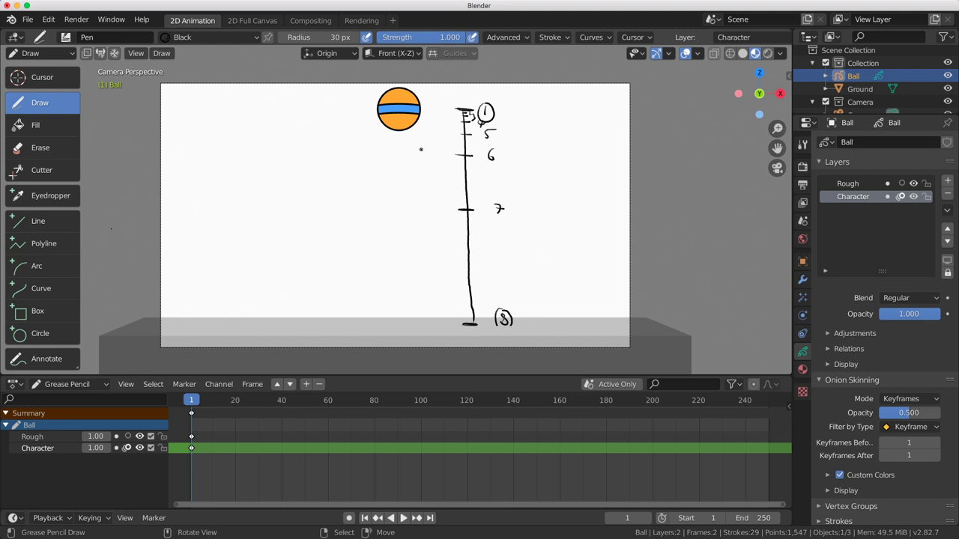
left_click(43, 450)
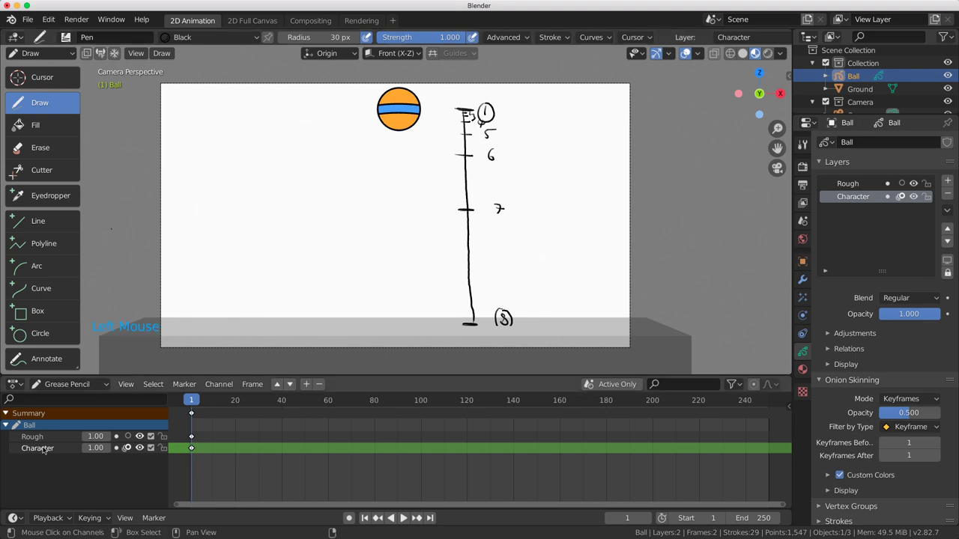
key("ctrl+Tab")
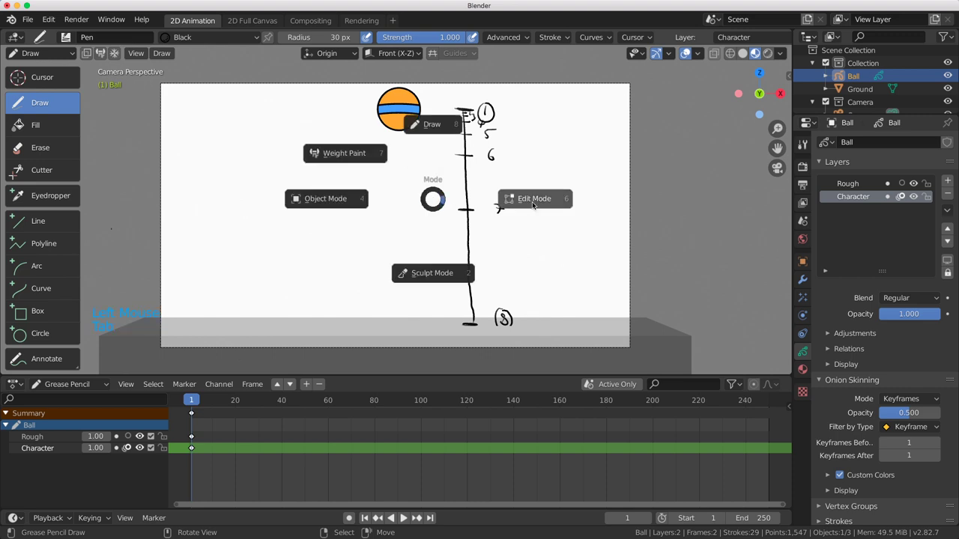
key("a")
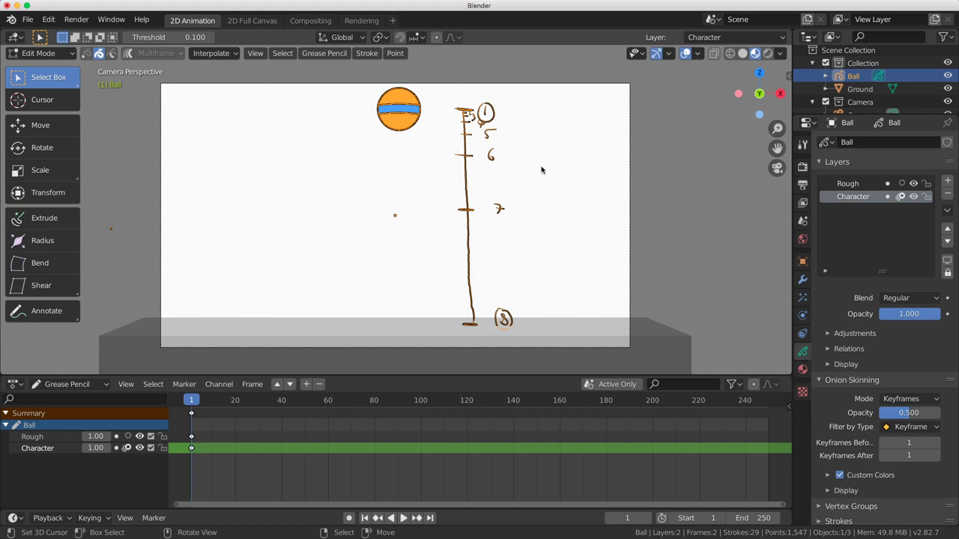
left_click(947, 210)
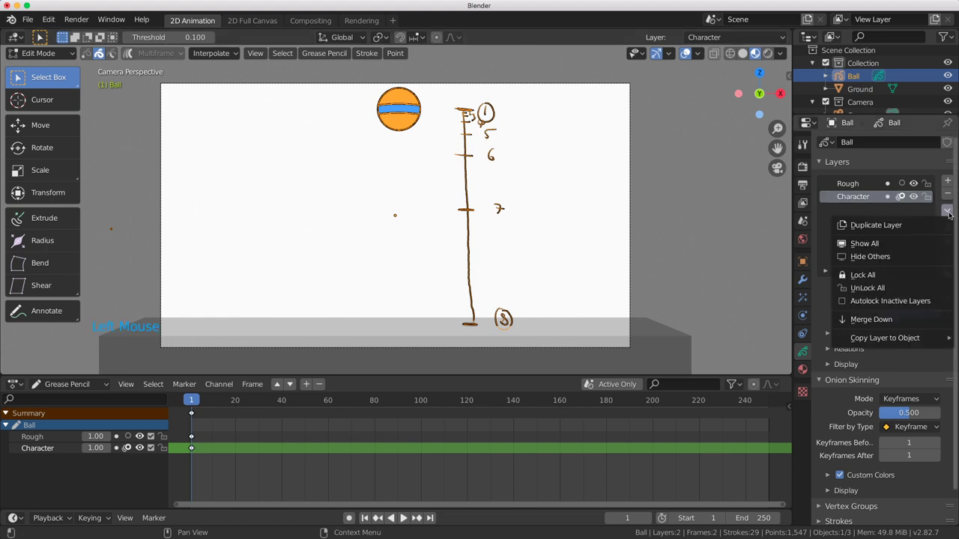
left_click(841, 302)
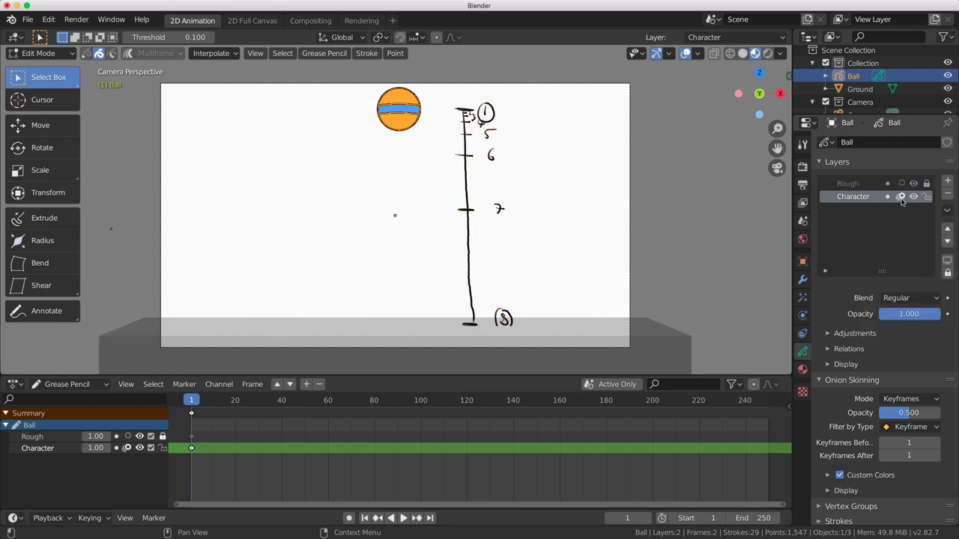
Switch the active layer between Rough and Character to check the automatic locking, finishing on Character.
left_click(854, 184)
left_click(858, 196)
left_click(854, 183)
left_click(862, 196)
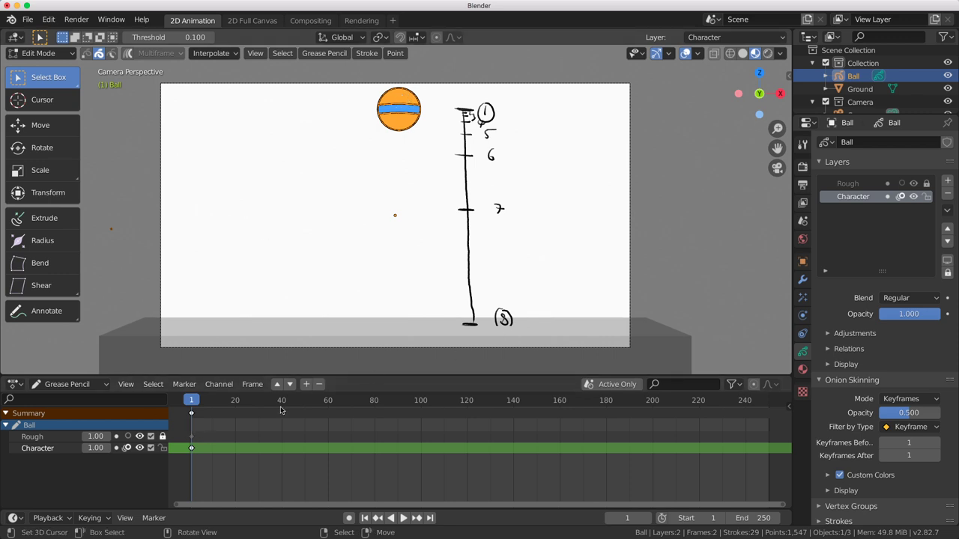
Go to frame 8 and insert a keyframe on the Character layer that duplicates the ball drawing.
mouse_move(194, 433)
left_mouse_down()
mouse_move(217, 434)
mouse_move(209, 435)
left_mouse_up()
key("Left")
key("Left")
key("Left")
key("Left")
key("Left")
key("Right")
key("Right")
key("Right")
key("Right")
key("Right")
key("Right")
key("Right")
key("Right")
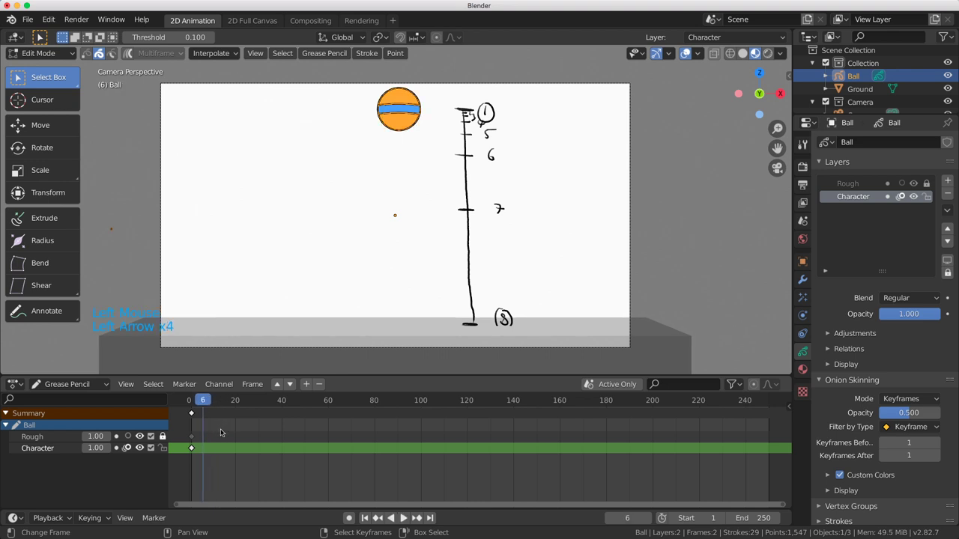
key("Left")
key("Left")
key("Left")
key("Left")
key("Left")
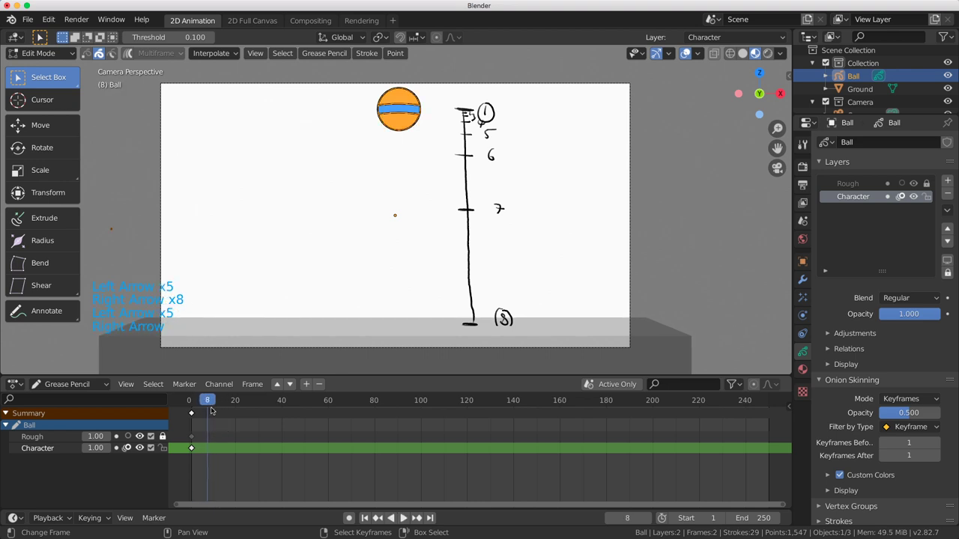
key("Right")
left_click(206, 402)
left_click_drag(207, 403, 210, 405)
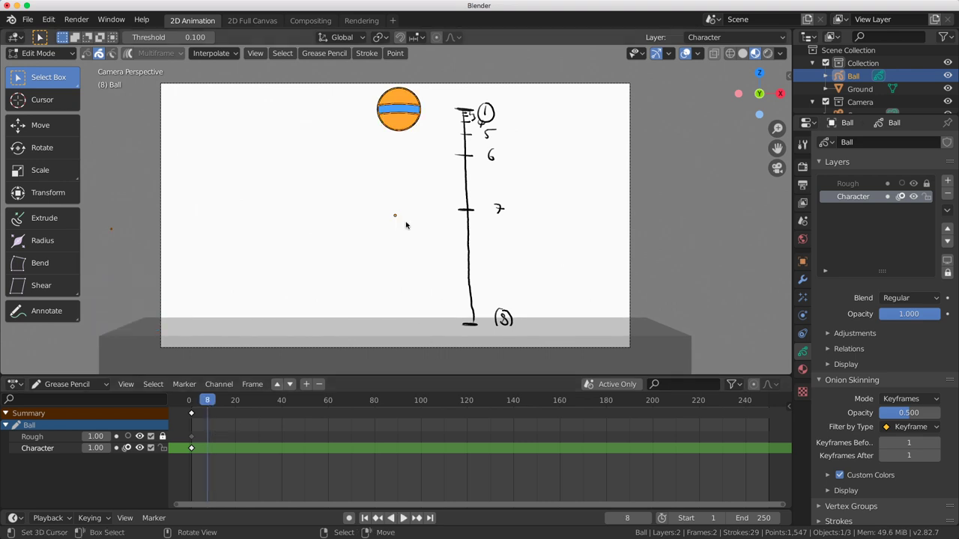
key("i")
Show the Move gizmo and shift the frame 8 ball straight down along Z onto the ground.
key("ctrl+grave")
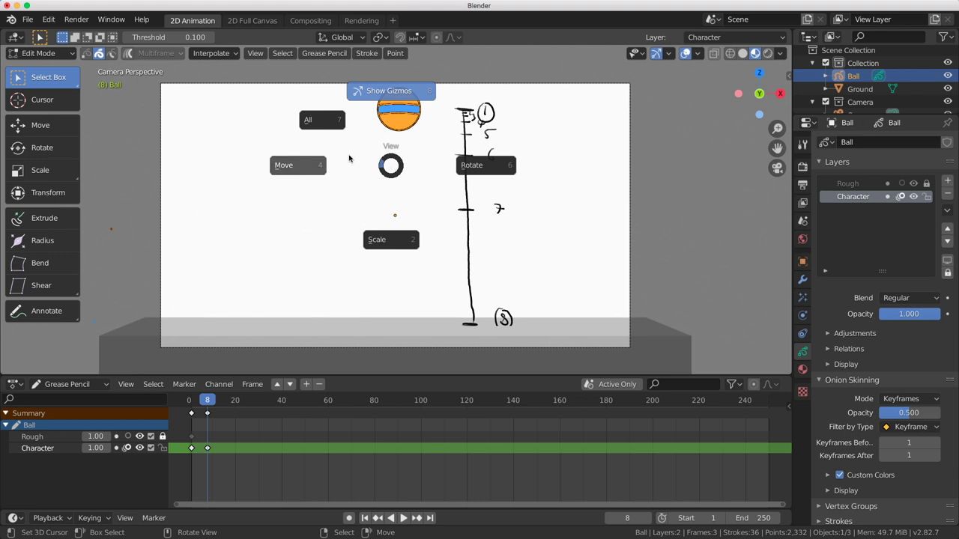
left_click(318, 169)
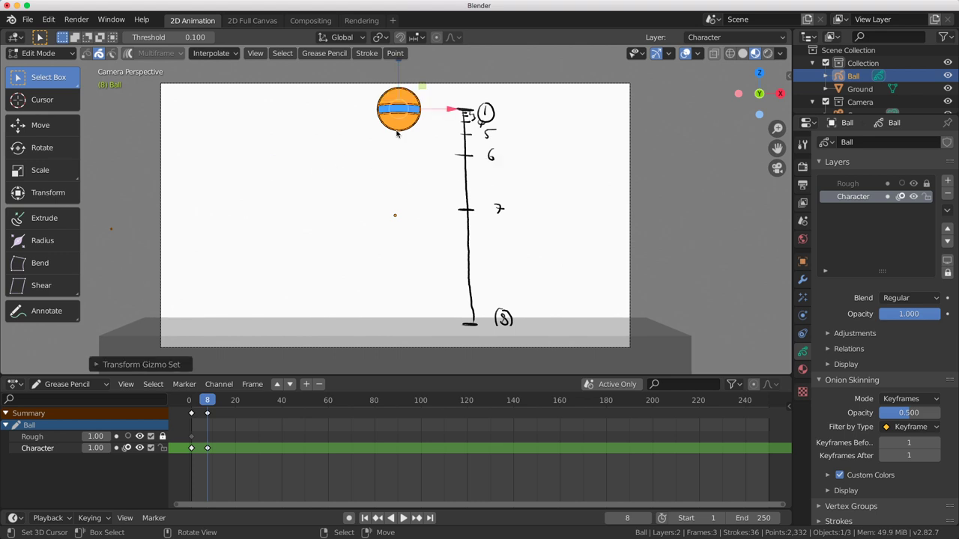
mouse_move(398, 131)
middle_mouse_down("shift")
mouse_move(395, 164)
mouse_move(407, 139)
middle_mouse_up("shift")
scroll(403, 165, "down", 1)
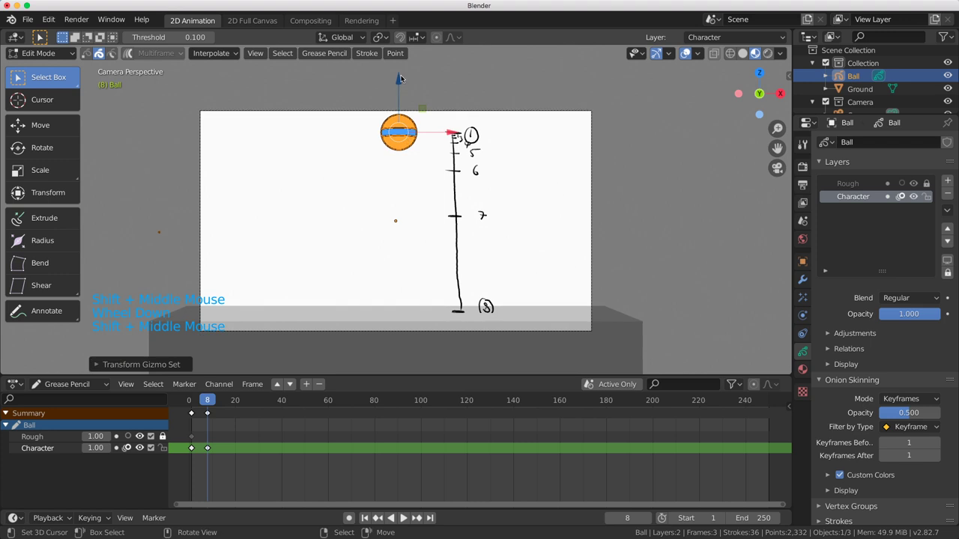
left_click_drag(399, 79, 405, 232)
scroll(423, 259, "up", 2)
middle_click_drag(423, 258, 406, 245, "shift")
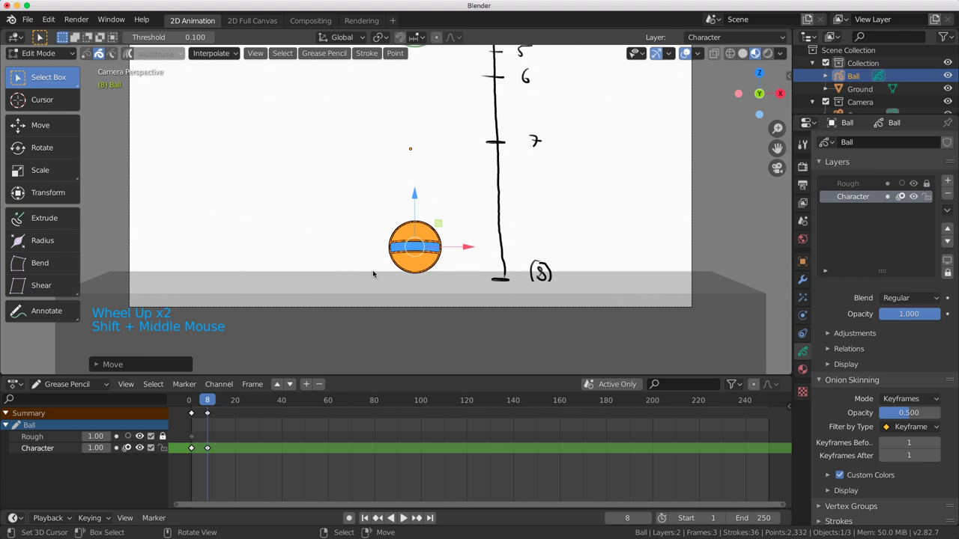
Scrub the timeline between frames 1 and 8 to review the ball's drop.
left_click(206, 466)
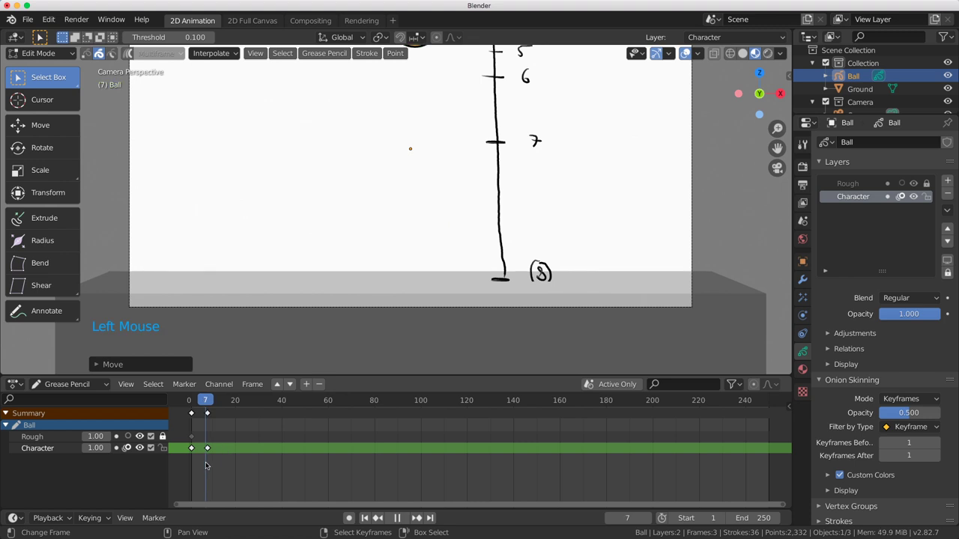
mouse_move(206, 466)
left_mouse_down()
mouse_move(195, 460)
mouse_move(213, 463)
mouse_move(188, 462)
mouse_move(208, 462)
left_mouse_up()
scroll(413, 248, "down", 4)
left_click(191, 461)
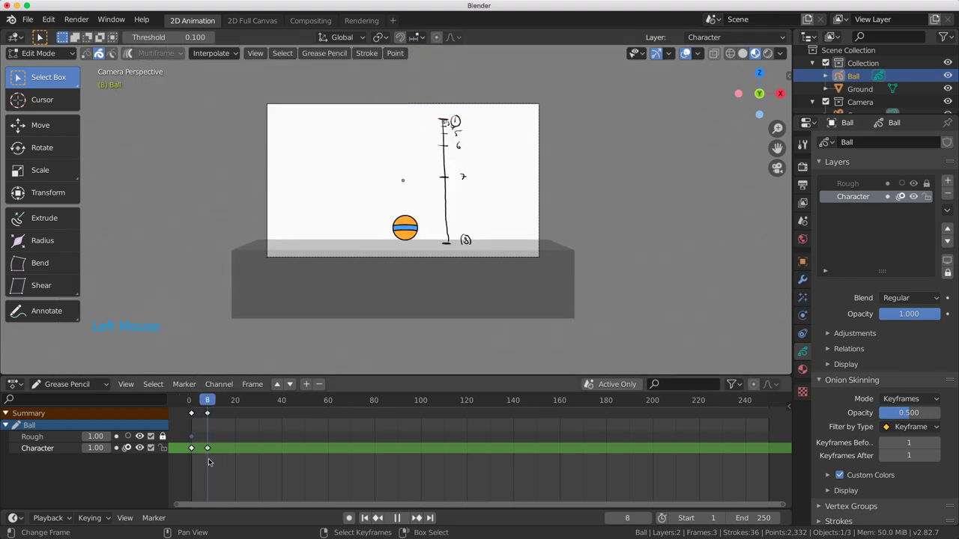
Show the Scale gizmo and stretch the frame 8 ball along Z, narrowing it along X into an upright ellipse.
left_click(408, 233)
scroll(411, 238, "up", 4)
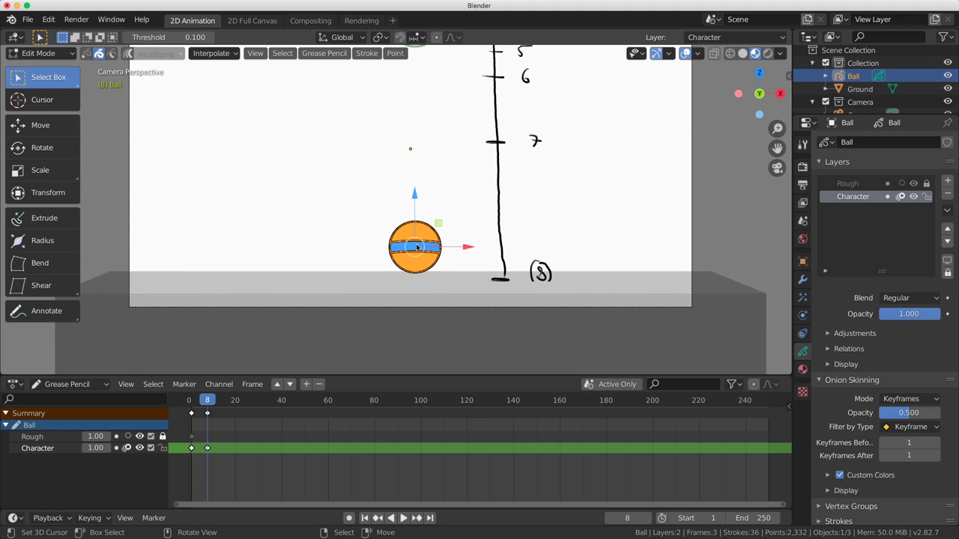
key("ctrl+grave")
left_click(448, 276)
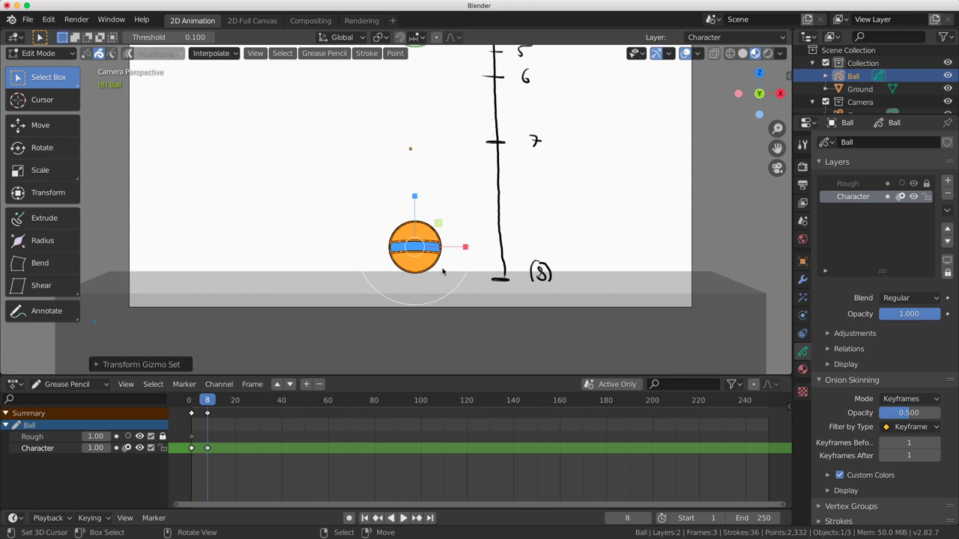
left_click_drag(415, 196, 417, 164)
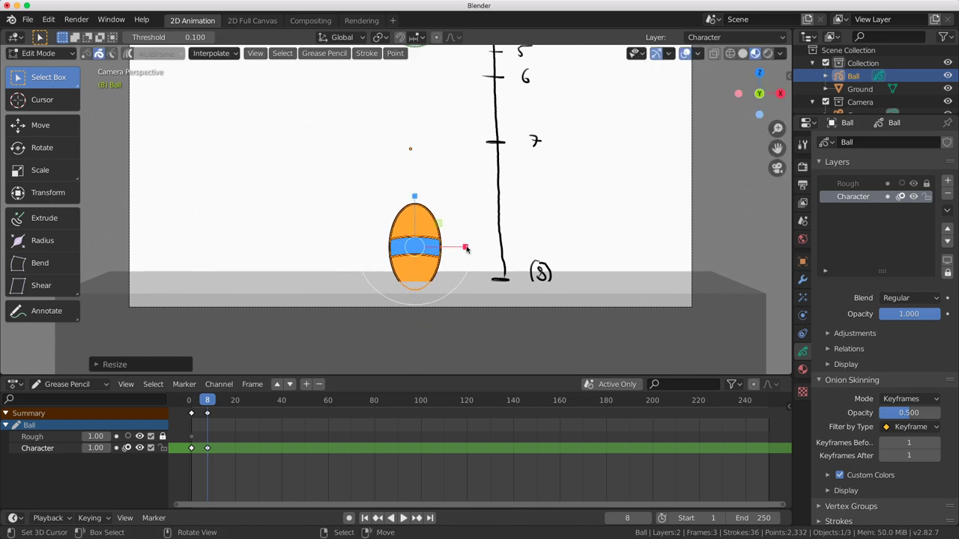
left_click_drag(468, 251, 453, 247)
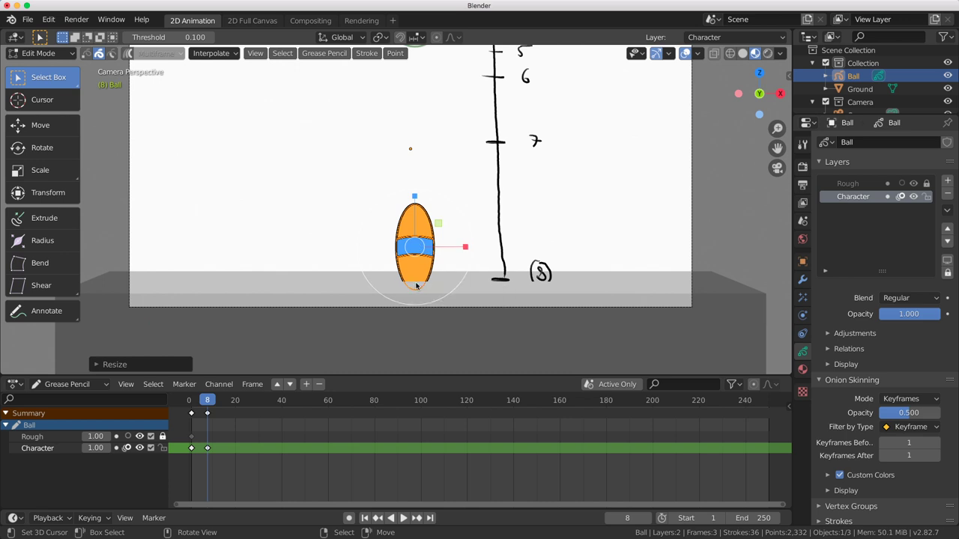
Switch to the Move gizmo and raise the stretched ball so its base lines up with the chart's tick 8.
key("ctrl+grave")
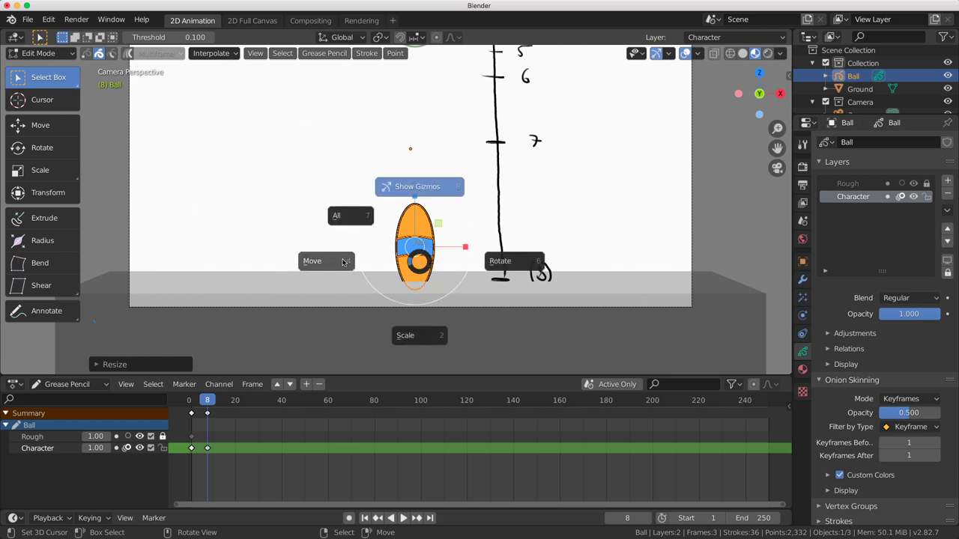
left_click(343, 262)
left_click_drag(417, 194, 417, 184)
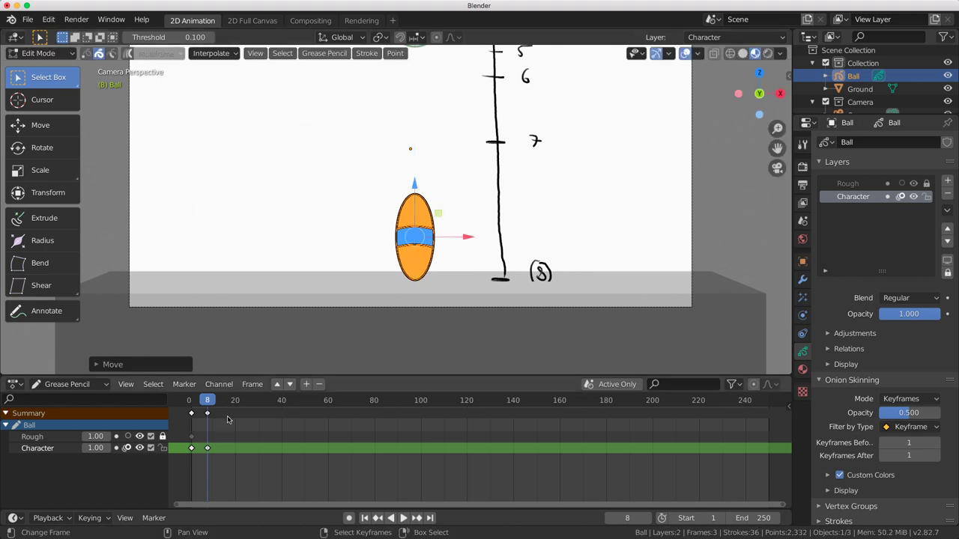
Preview the motion from the round ball on frame 1 to the stretched ball on frame 8.
scroll(276, 296, "down", 3)
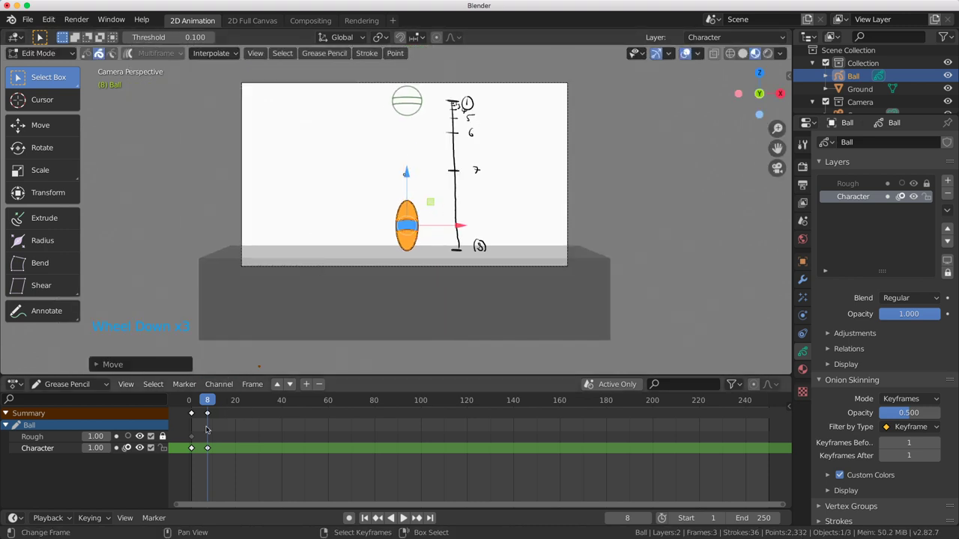
left_click(206, 429)
key("space")
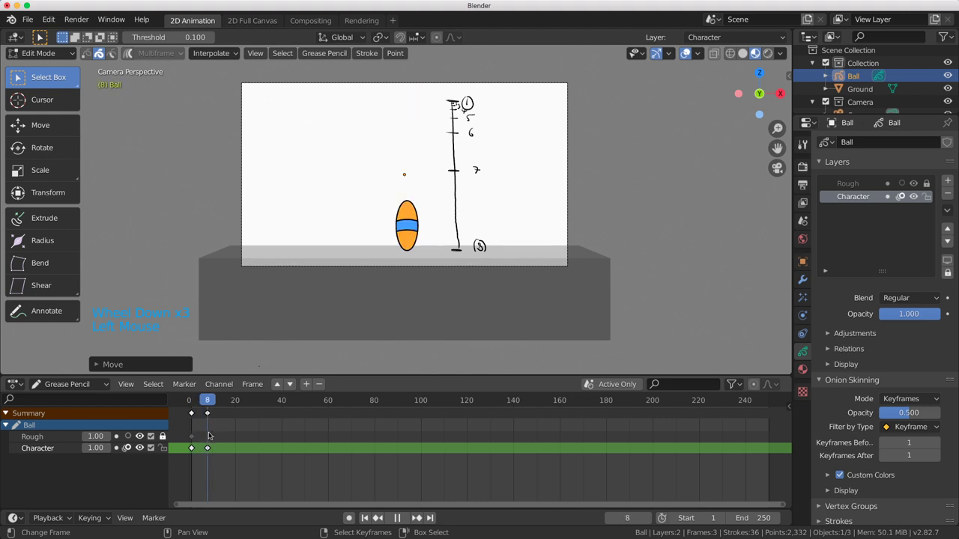
key("space")
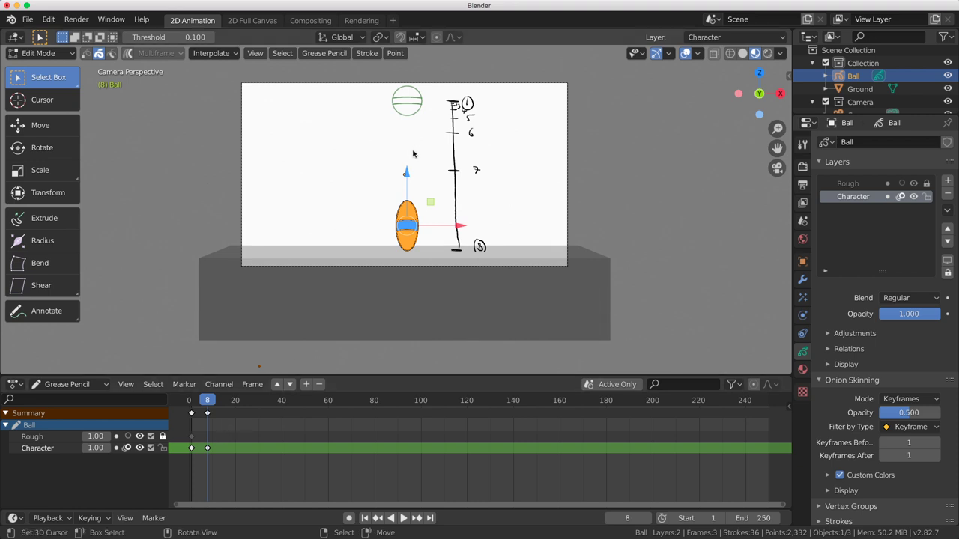
Interpolate a Linear sequence of in-betweens on the Character layer from frame 5, between the keyframes on frames 1 and 8.
left_click(215, 56)
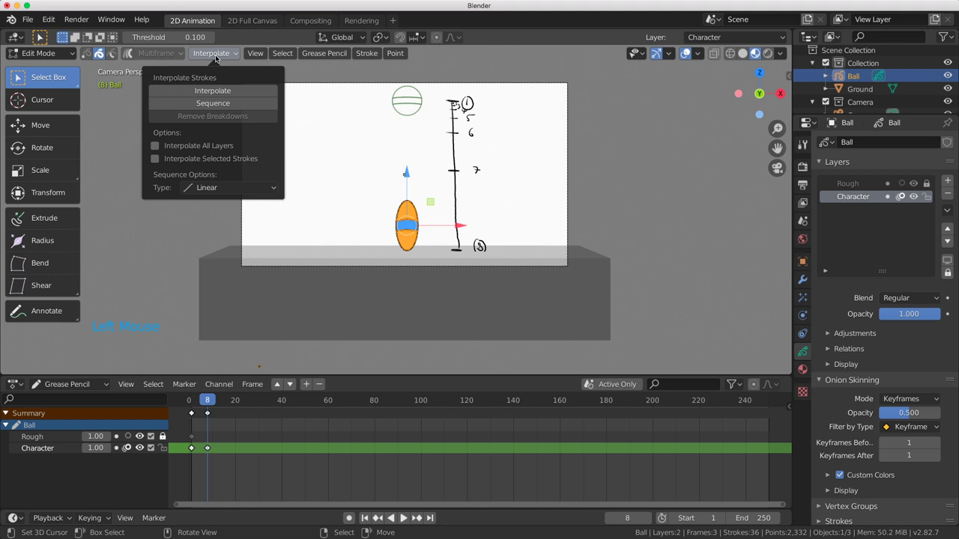
left_click(191, 107)
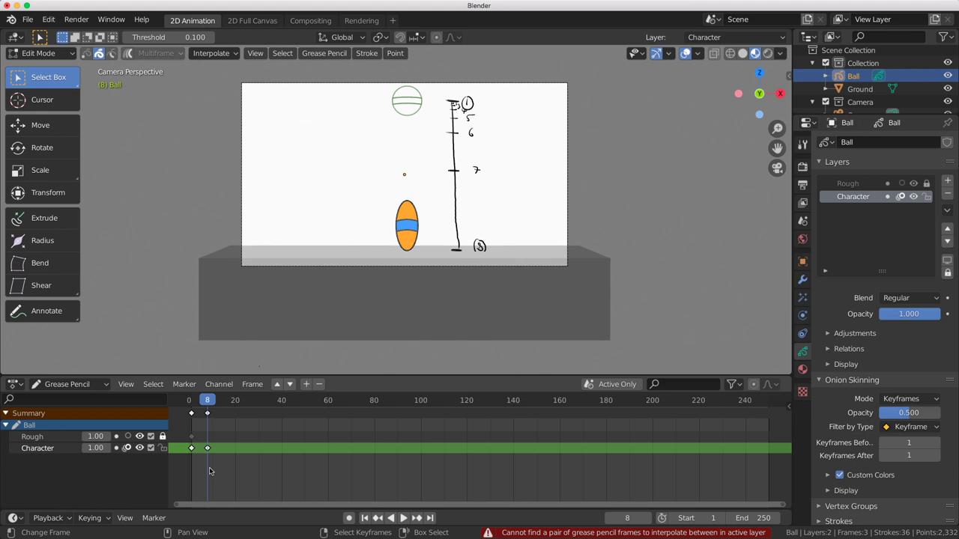
key("Left")
key("Left")
key("Left")
key("Left")
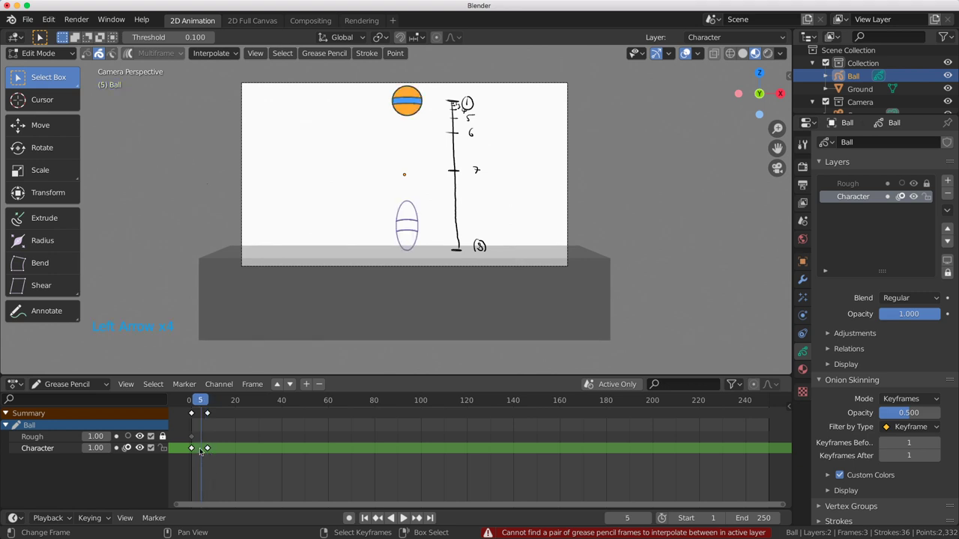
key("Left")
key("Right")
left_click(220, 55)
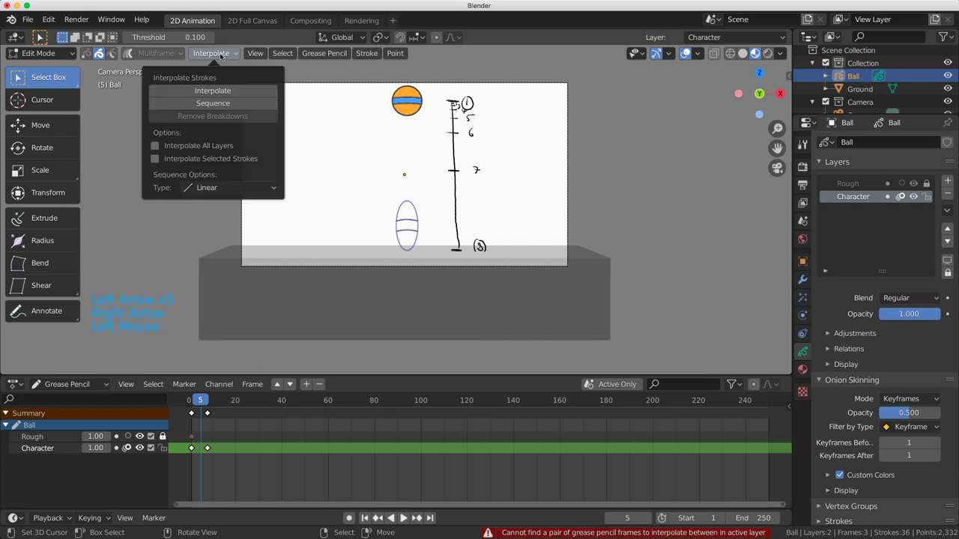
left_click(213, 105)
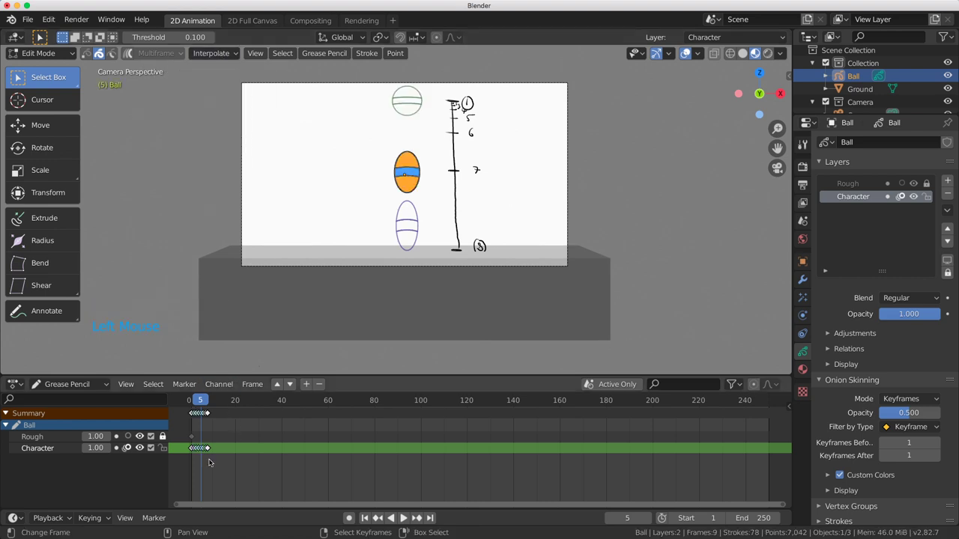
Scrub through the interpolated frames in the timeline from frame 1 and stop on frame 4.
scroll(218, 451, "up", 2)
scroll(349, 458, "up", 9)
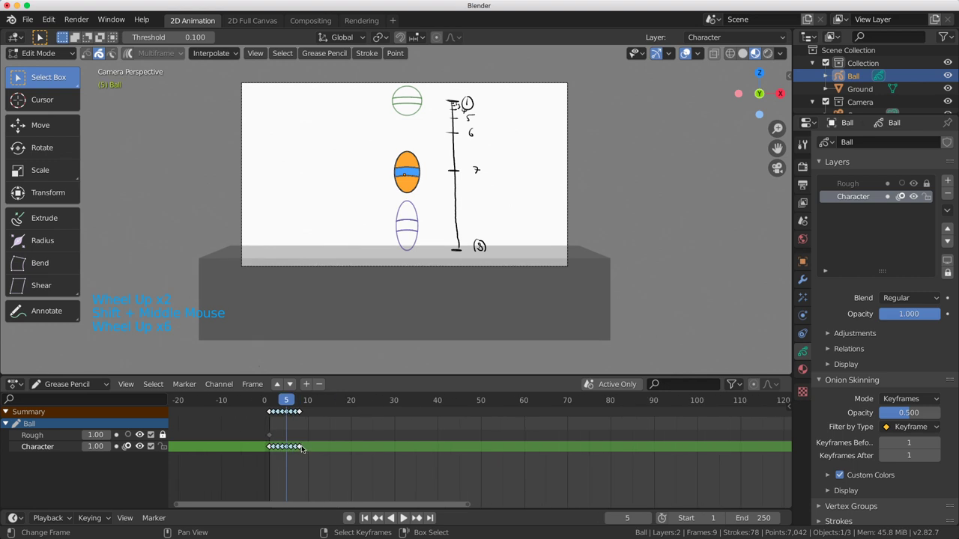
middle_click_drag(303, 449, 328, 454)
scroll(284, 460, "up", 3)
left_click(271, 459)
mouse_move(272, 458)
left_mouse_down()
mouse_move(322, 457)
mouse_move(267, 454)
left_mouse_up()
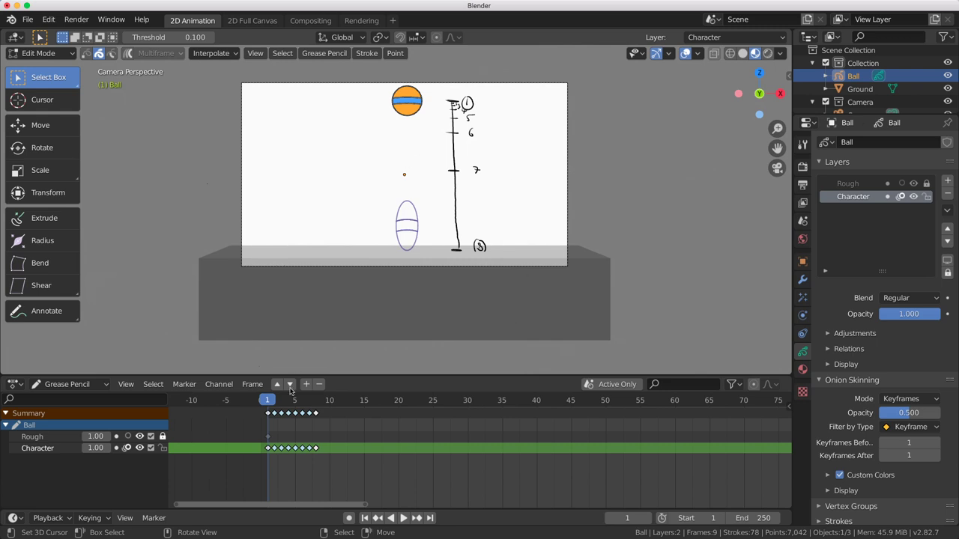
left_click(288, 400)
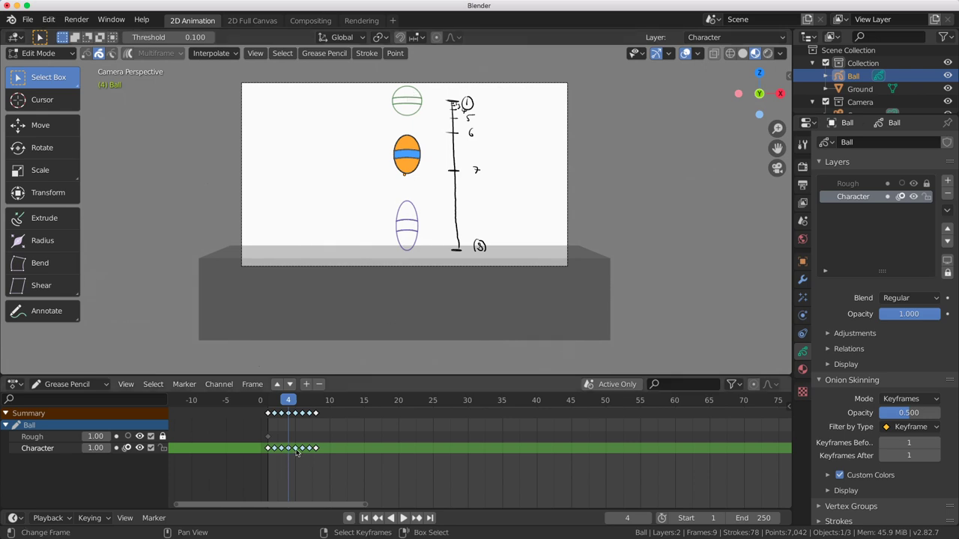
Set the onion skinning keyframe type filter to All Types.
left_click(797, 354)
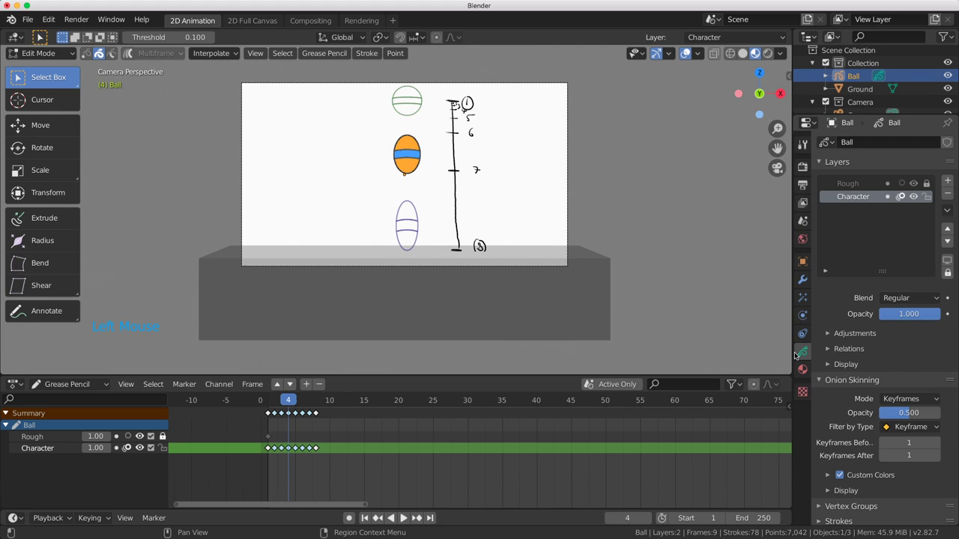
left_click(905, 428)
left_click(892, 412)
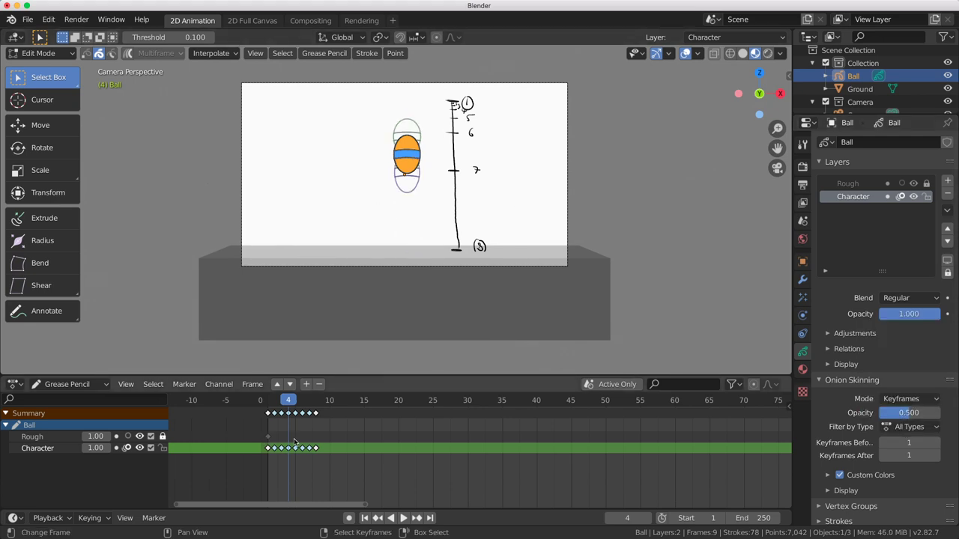
Set the onion skinning range to 7 keyframes before and 7 keyframes after.
left_click(910, 445)
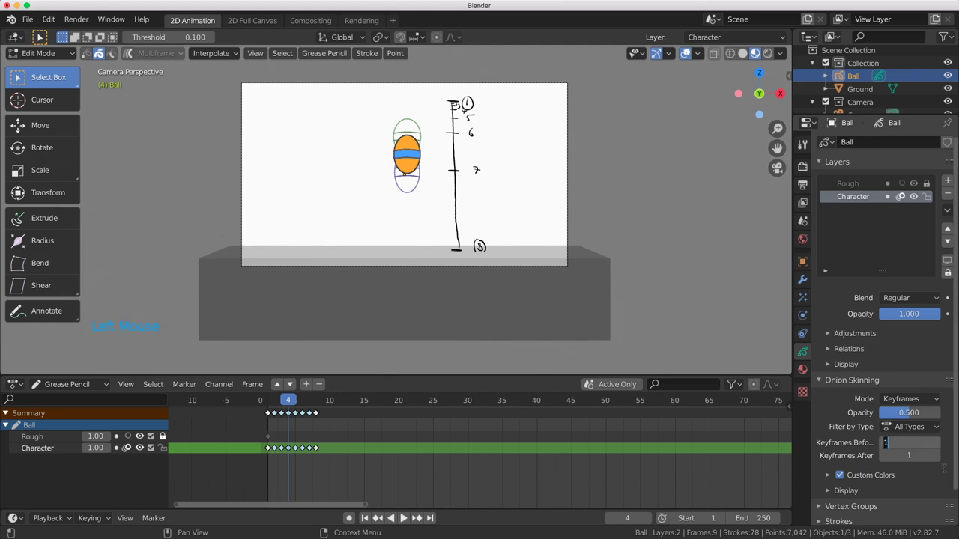
type("7")
key("Return")
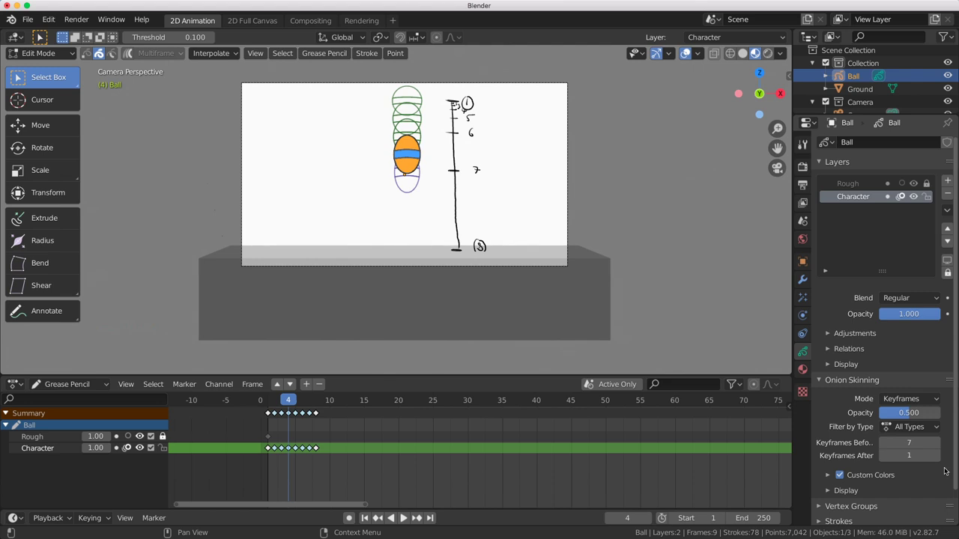
left_click(909, 455)
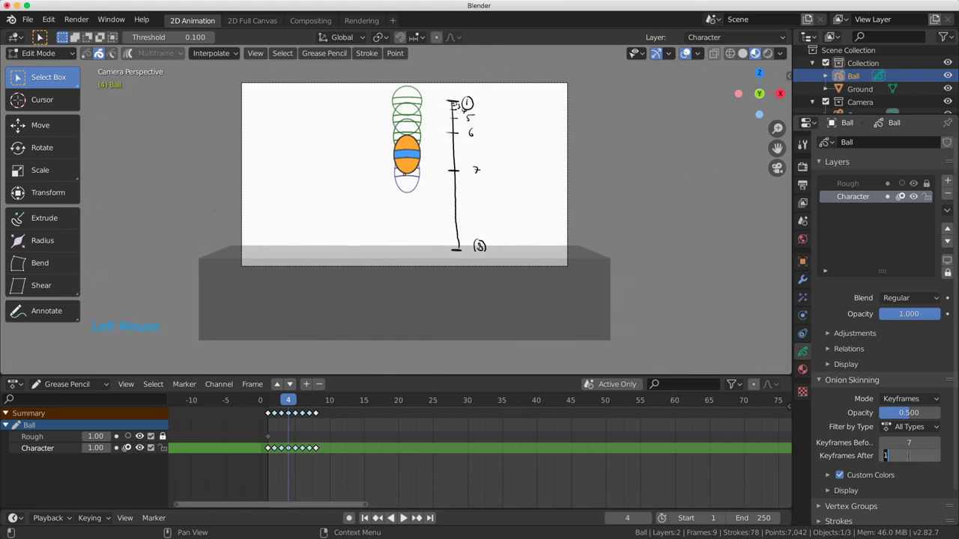
type("7")
key("Return")
left_click_drag(909, 455, 921, 450)
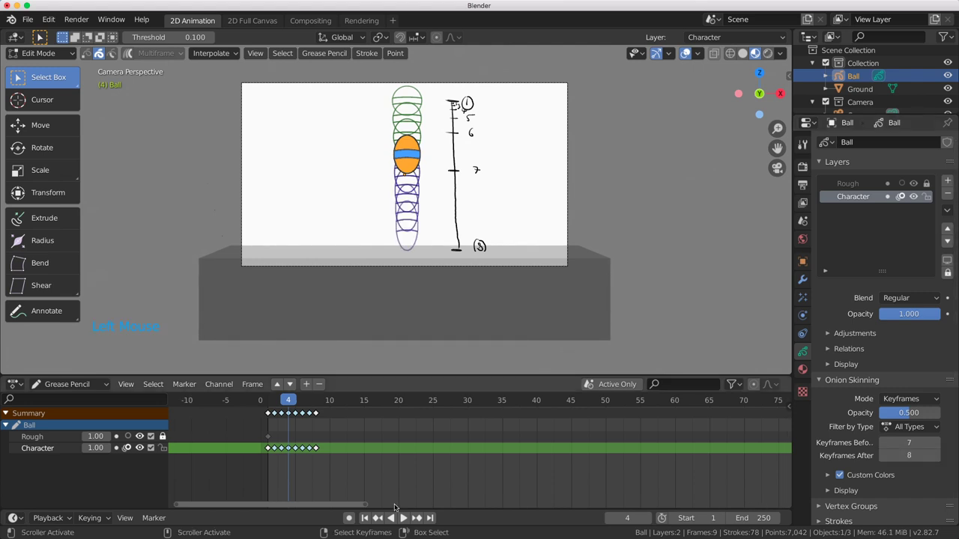
left_click(913, 454)
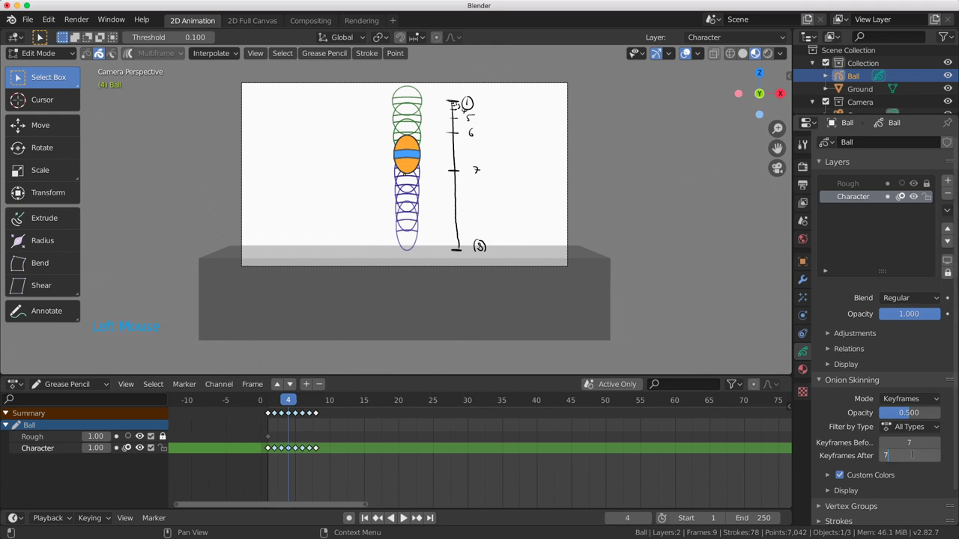
key("Return")
Play the animation briefly and step through frames 1 to 5 to review the spacing of the in-betweens.
double_click(286, 456)
key("space")
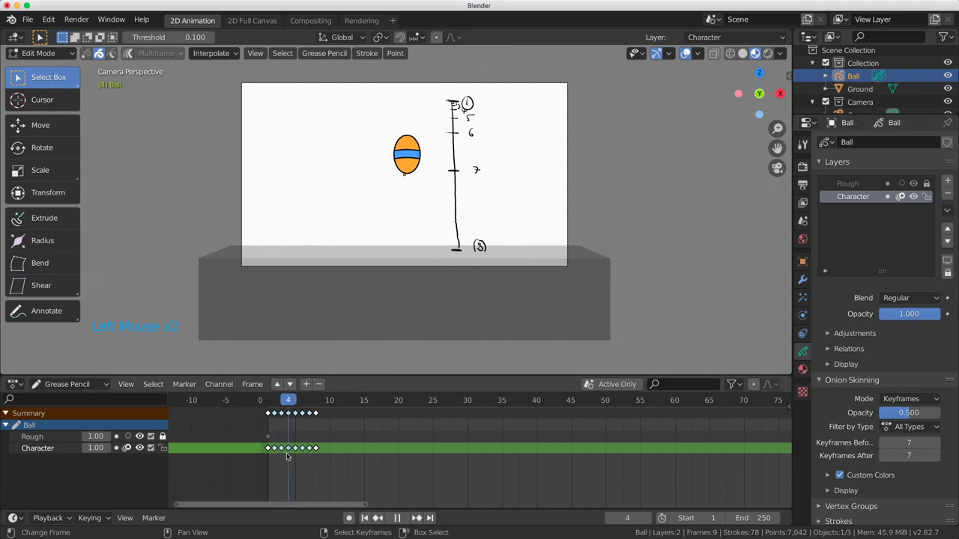
key("Escape")
key("Left")
key("Left")
key("Left")
key("Right")
key("Right")
key("Right")
key("Right")
key("Right")
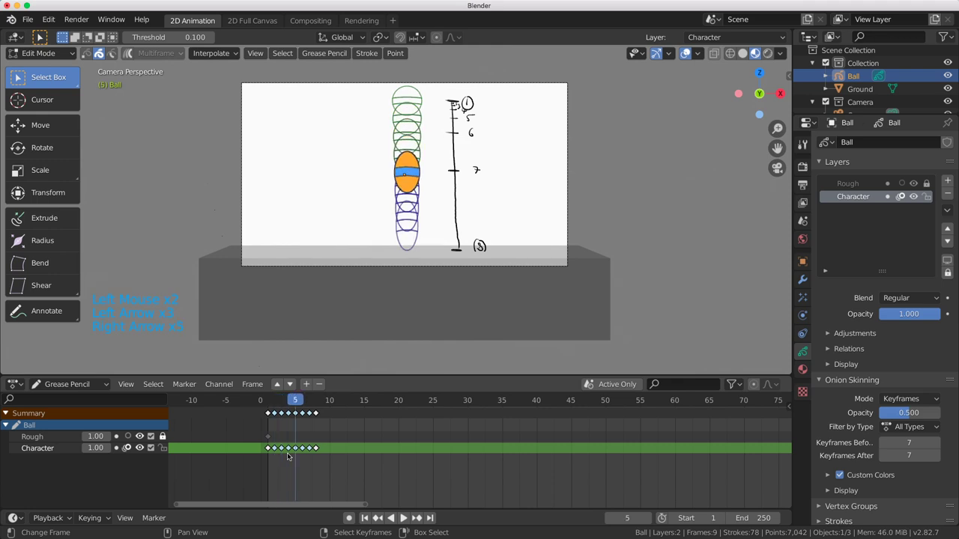
key("Left")
Replay the fall and step back and forth through the in-betweens, comparing the ball's spacing with the timing chart.
left_click(288, 459)
key("space")
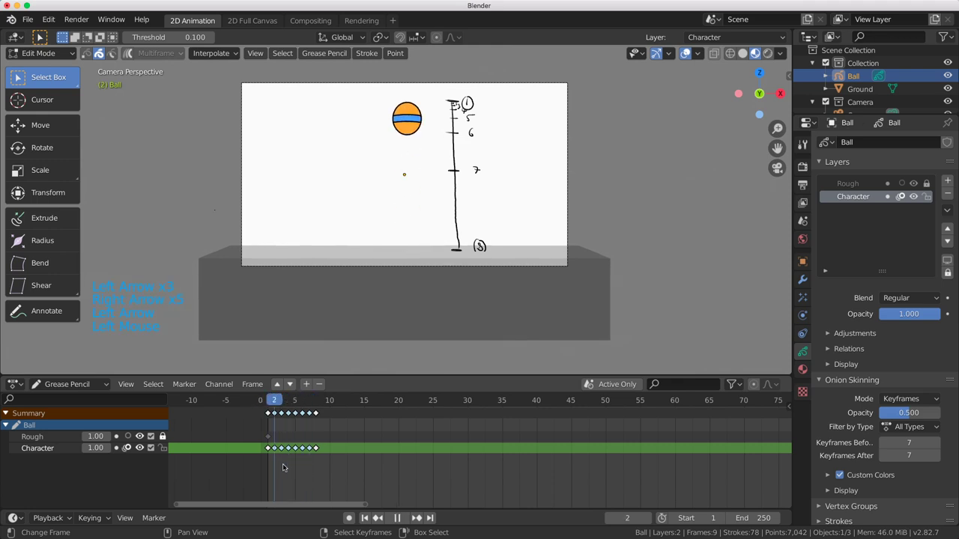
key("Escape")
key("Left")
key("Left")
key("Left")
key("Left")
key("Right")
key("Right")
key("Right")
key("Right")
key("Right")
key("Right")
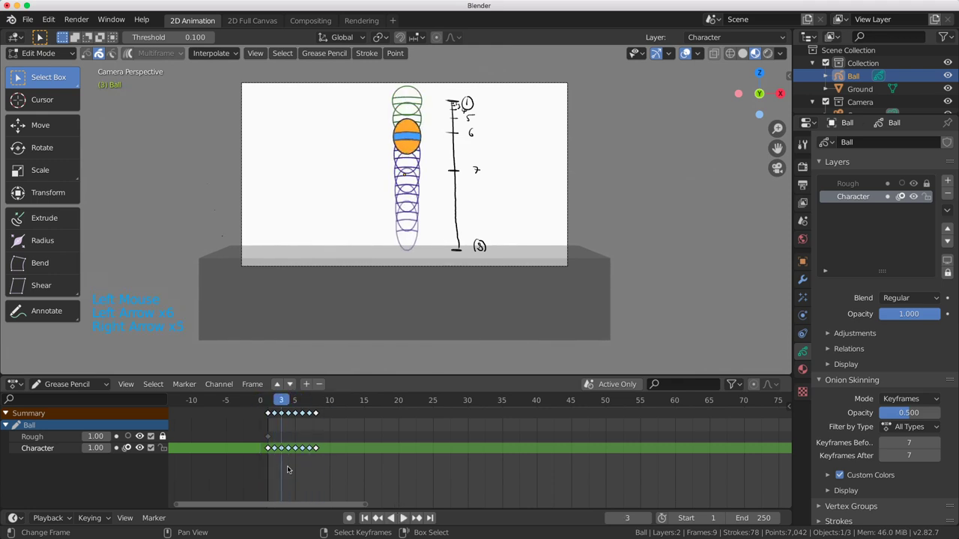
key("Right")
key("Right")
key("Right")
key("Left")
key("Left")
key("Left")
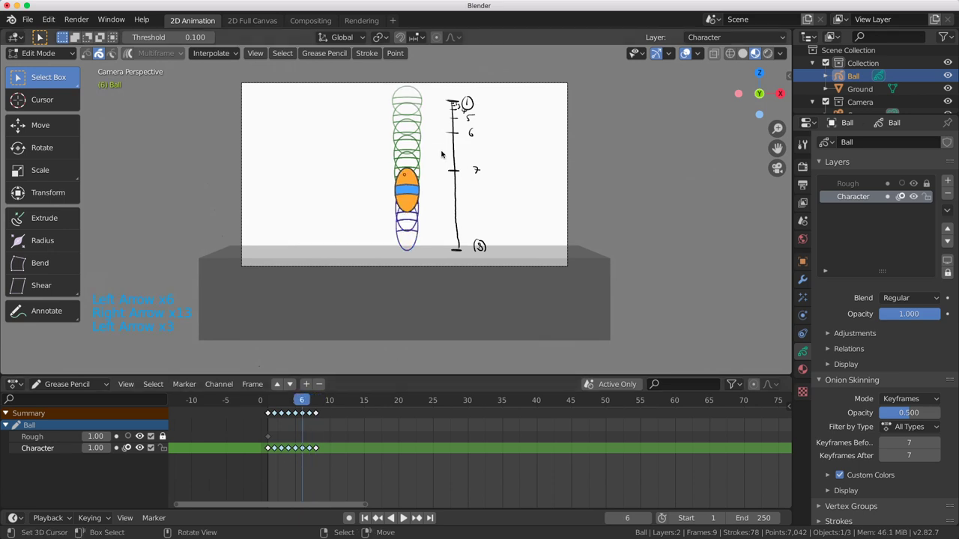
key("Left")
key("Left")
key("Left")
key("Left")
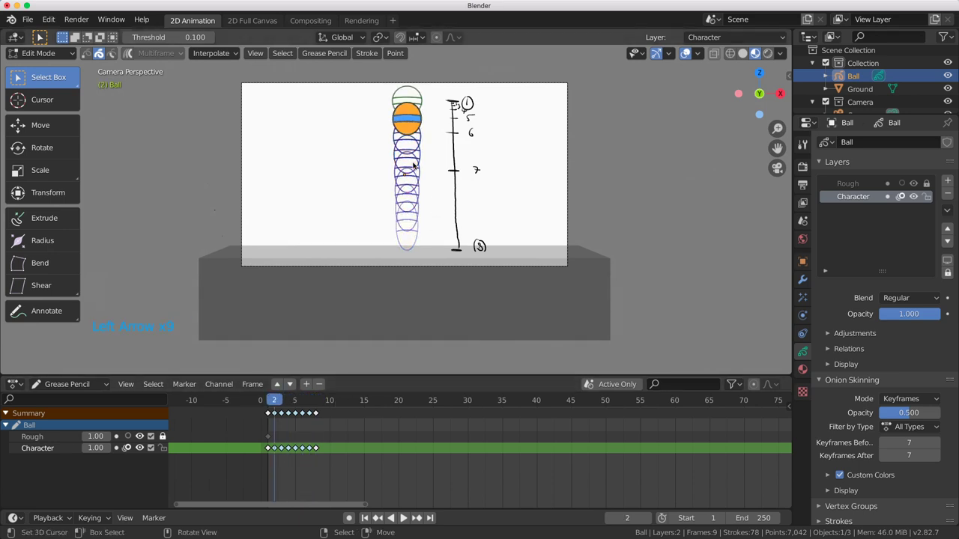
key("Left")
key("Right")
Move the whole frame 2 ball straight up until it nearly overlaps the frame 1 drawing, matching chart mark 2.
scroll(415, 188, "up", 1)
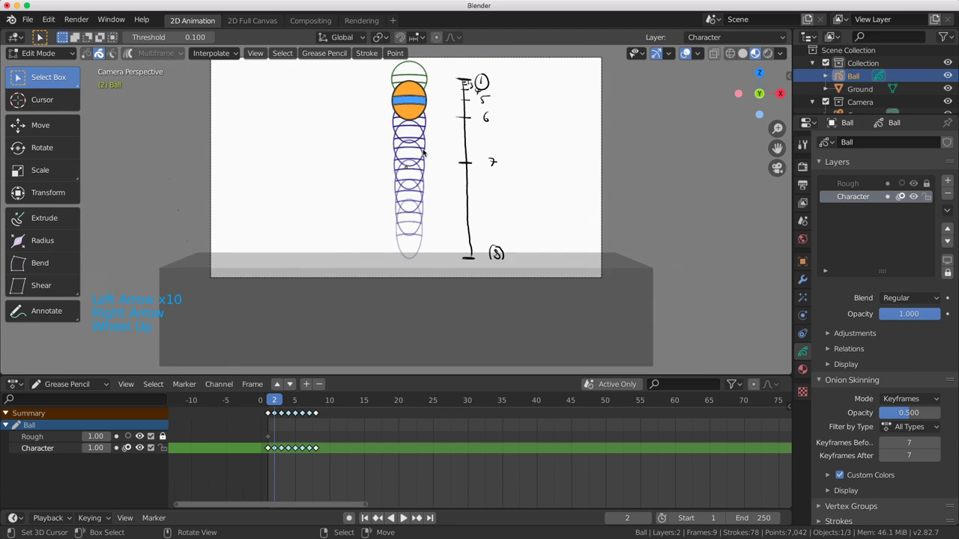
middle_click_drag(414, 143, 416, 203, "shift")
scroll(416, 203, "up", 3)
middle_click_drag(491, 119, 506, 171, "shift")
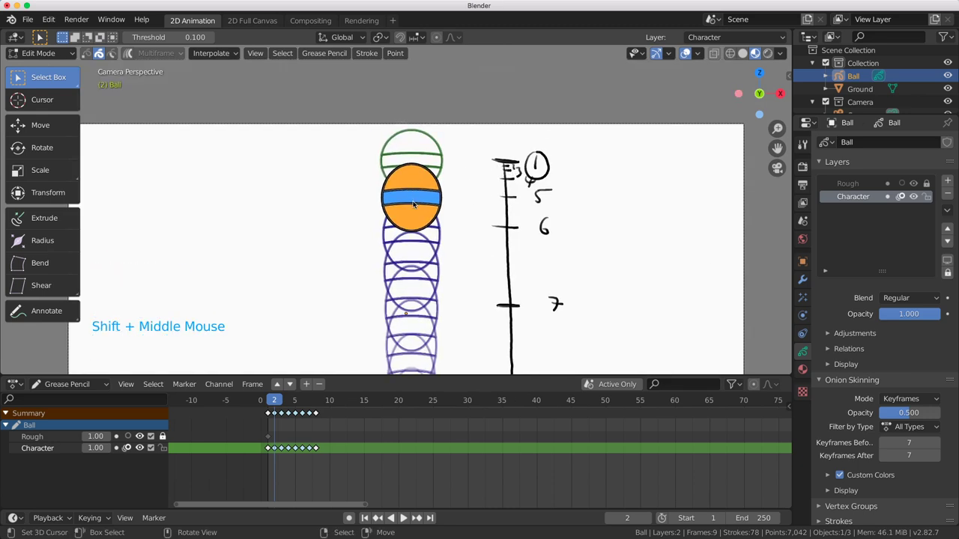
key("a")
left_click_drag(414, 154, 410, 107)
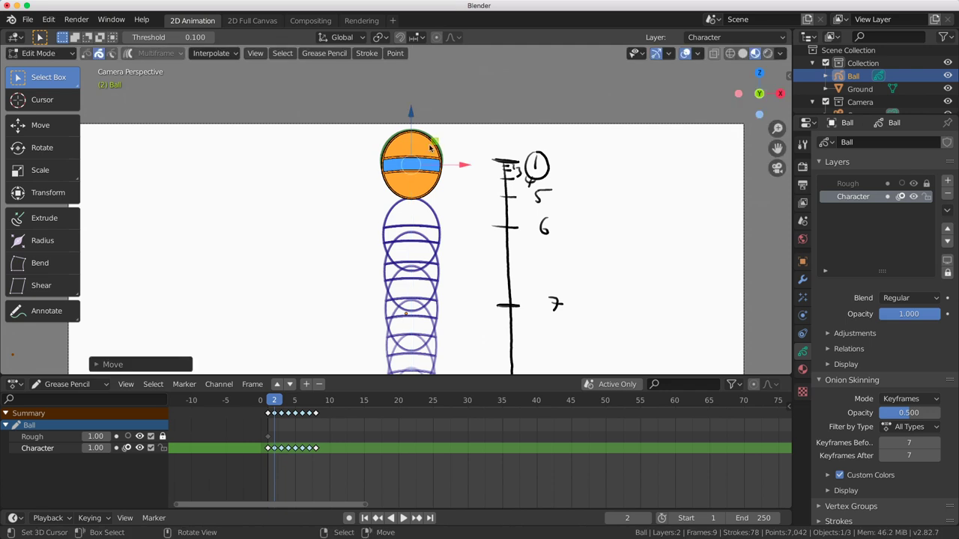
Flip repeatedly between frames 1 and 2 to check the ball's small movement.
key("Left")
key("Right")
key("Left")
key("Right")
key("Left")
key("Right")
key("Left")
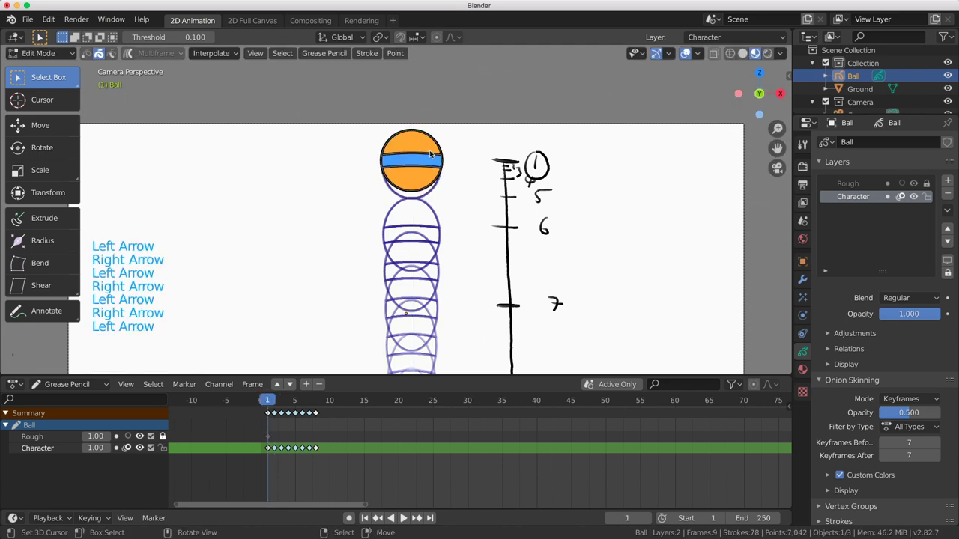
key("Left")
key("Right")
key("Right")
key("Left")
key("Right")
key("Left")
key("Right")
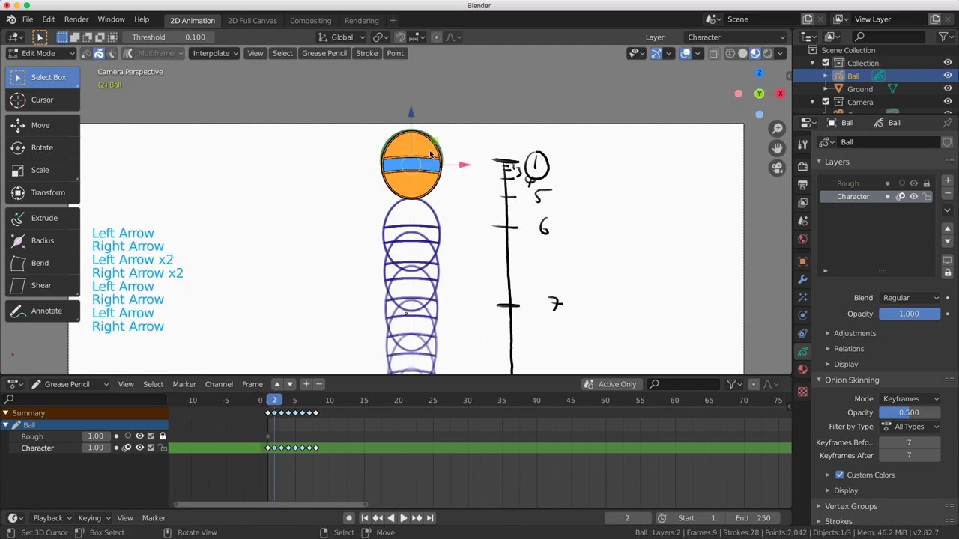
key("Left")
key("Right")
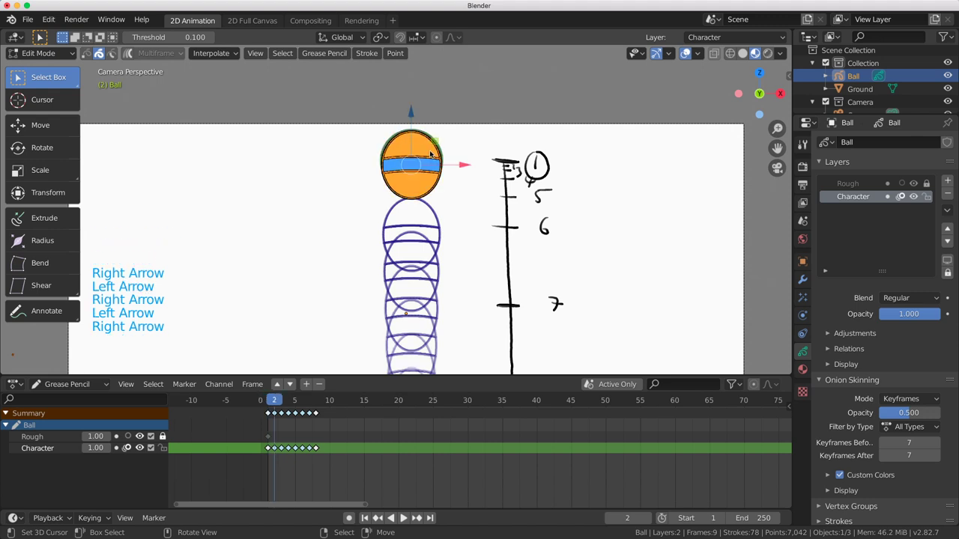
key("Left")
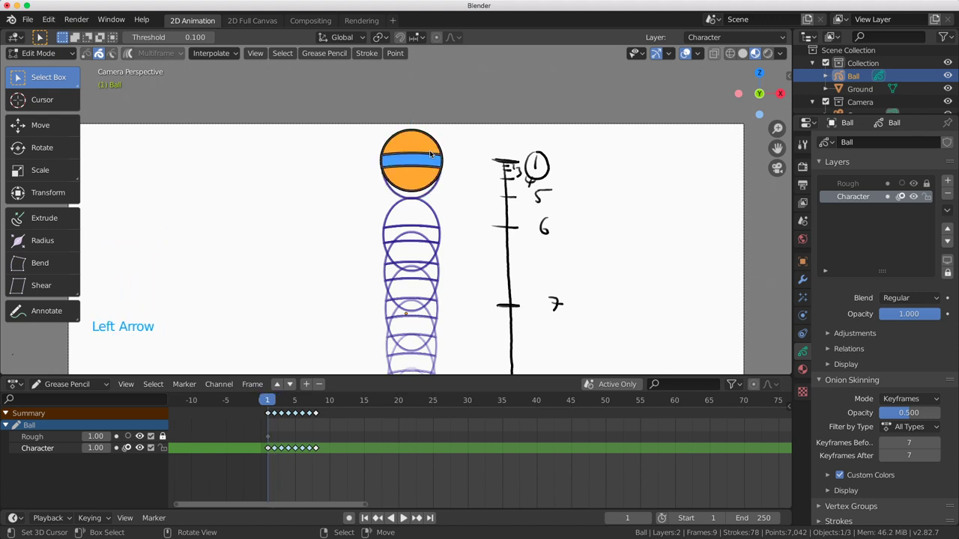
Move the whole frame 3 ball straight up to just below its frame 2 position, matching chart mark 3.
key("Right")
key("Right")
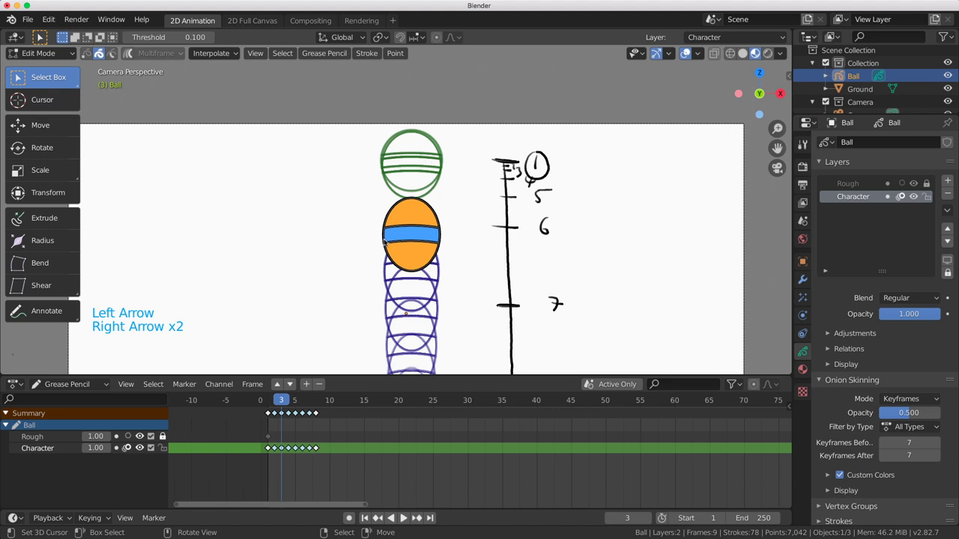
key("a")
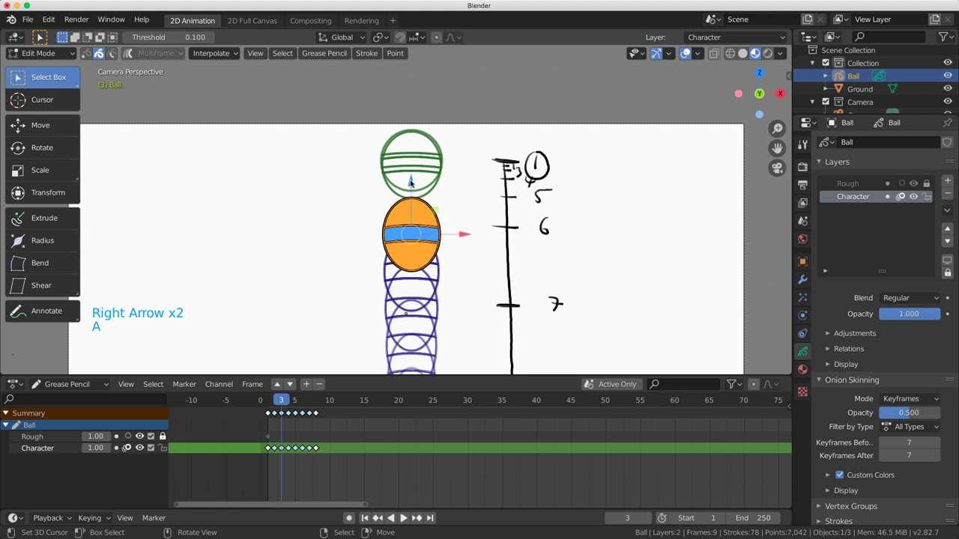
left_click_drag(410, 181, 423, 116)
Flip through frames 1 to 3 to check the slow start of the fall.
key("Left")
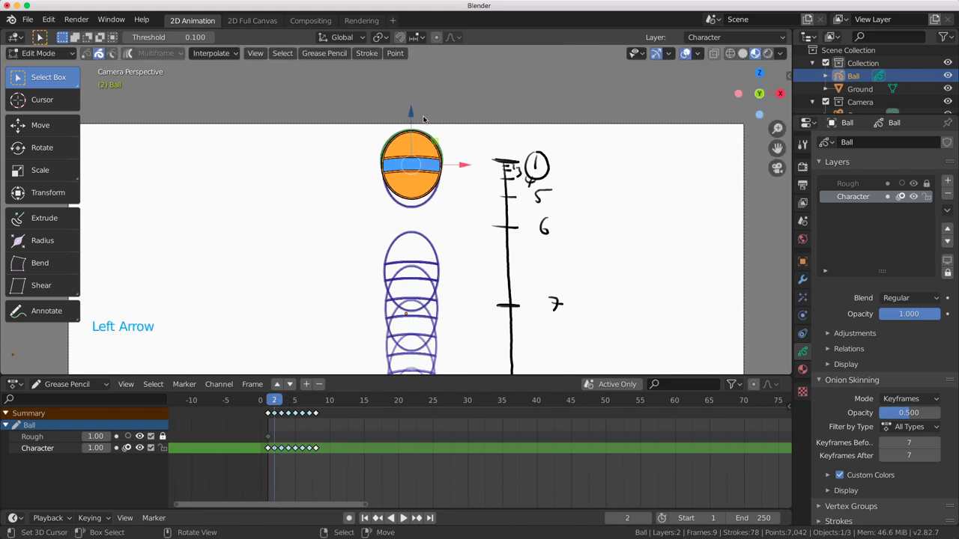
key("Right")
key("Left")
key("Left")
key("Left")
key("Right")
key("Right")
key("Left")
key("Right")
key("Right")
Move the whole frame 4 ball straight up about 1.2 m so its centre lines up with chart mark 4.
key("Right")
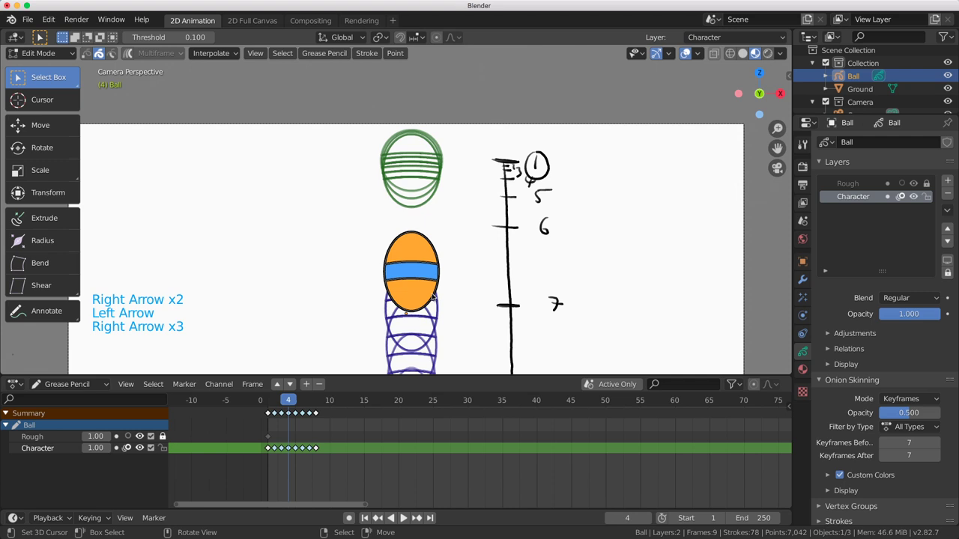
key("a")
left_click_drag(416, 217, 425, 119)
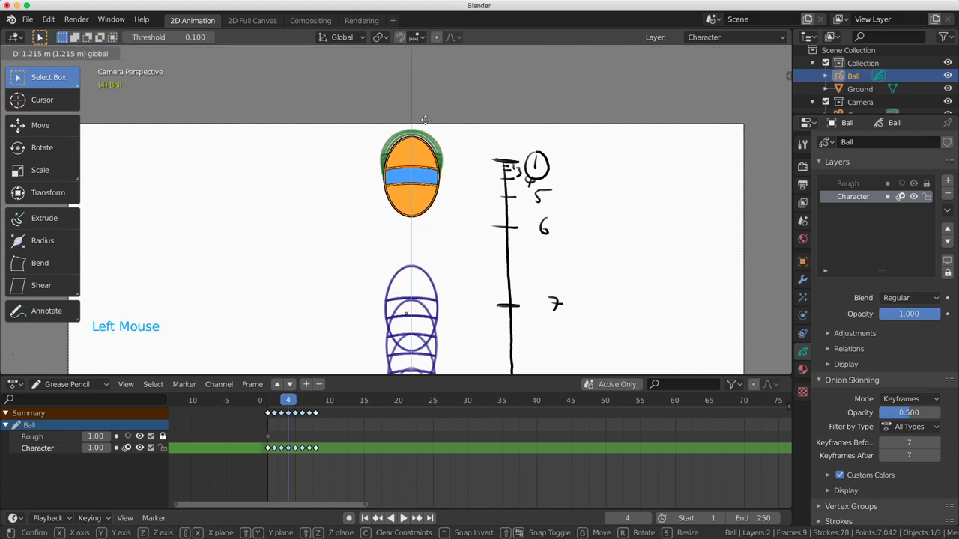
left_click(425, 119)
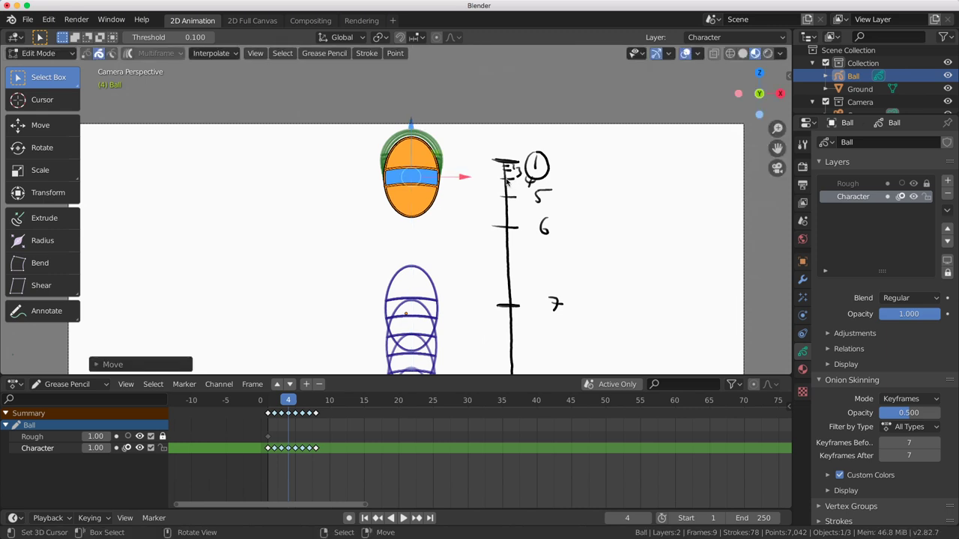
Move the whole frame 5 ball straight up so its centre lies slightly above chart mark 5.
key("Right")
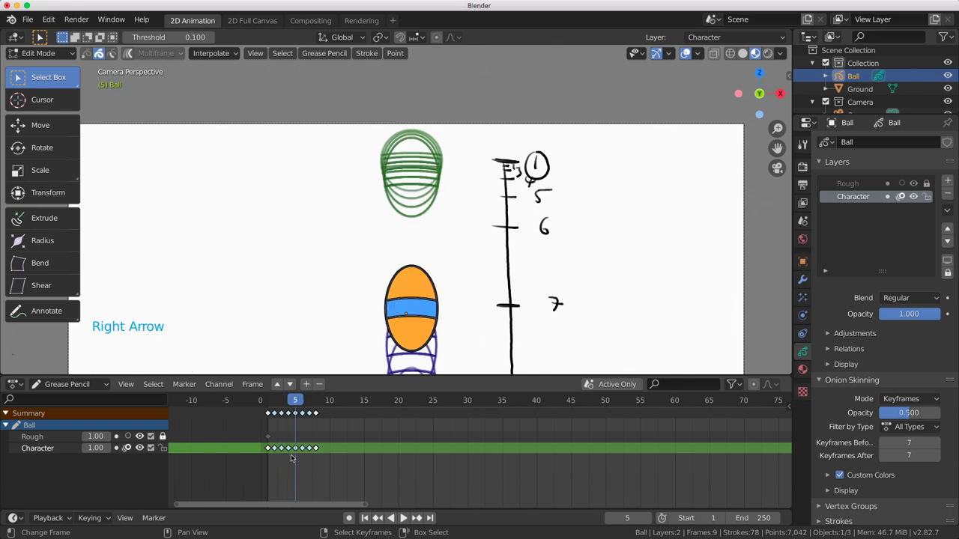
key("a")
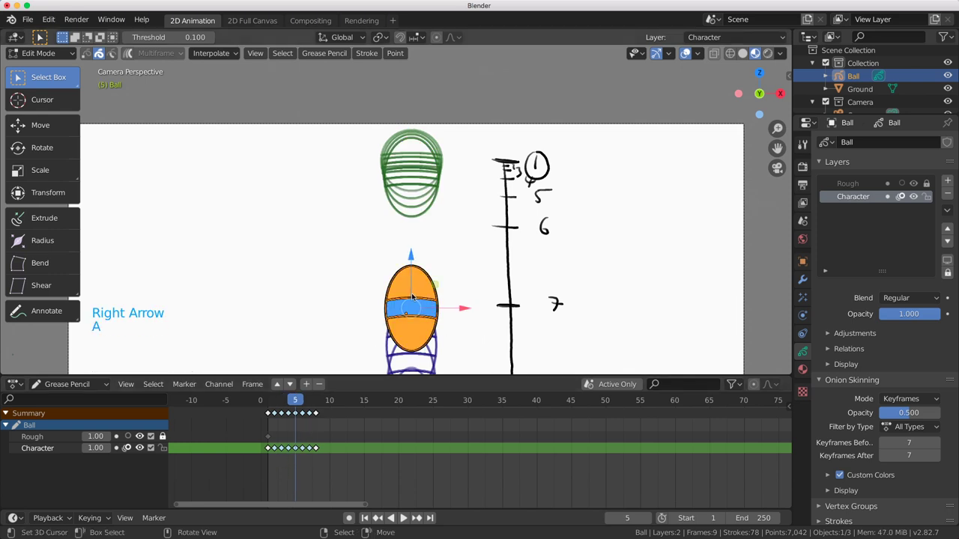
left_click_drag(411, 257, 418, 133)
left_click(414, 139)
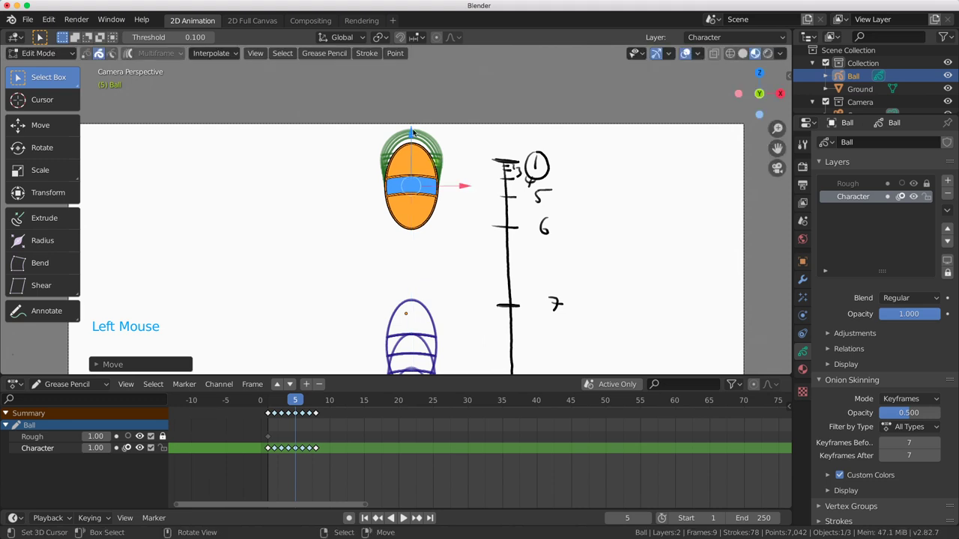
Move the whole frame 6 ball straight up to slightly above chart mark 6, fine-tuning its height after comparing the earlier frames.
key("Right")
key("a")
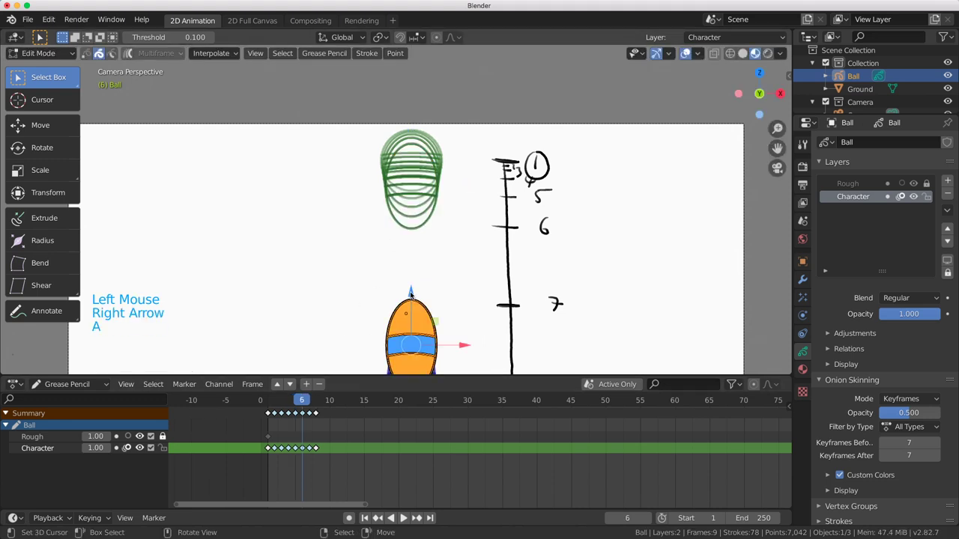
left_click_drag(412, 296, 421, 162)
key("Left")
key("Left")
key("Left")
key("Right")
key("Right")
key("Right")
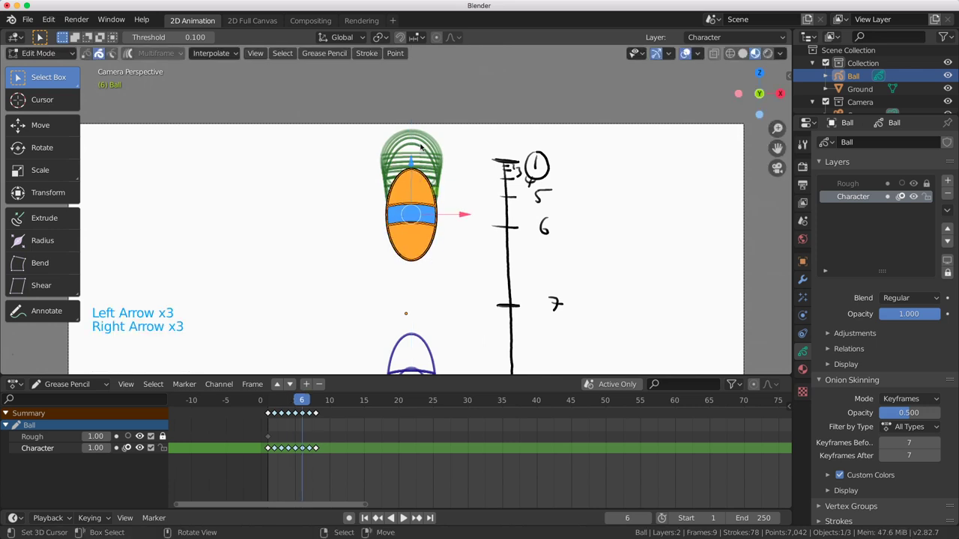
left_click(405, 177)
Flip through frames 1 to 7 to check the adjusted frame 6 ball against its neighbours.
key("Left")
key("Left")
key("Left")
key("Left")
key("Left")
key("Right")
key("Right")
key("Right")
key("Right")
key("Right")
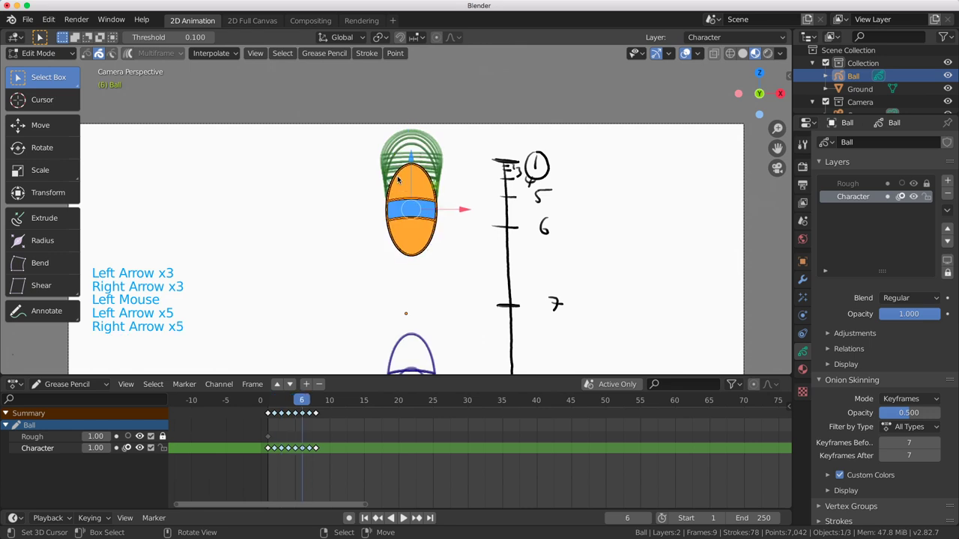
key("Right")
key("Left")
Move the whole frame 7 ball straight up so its centre lines up with chart mark 7.
scroll(440, 275, "down", 2)
key("Right")
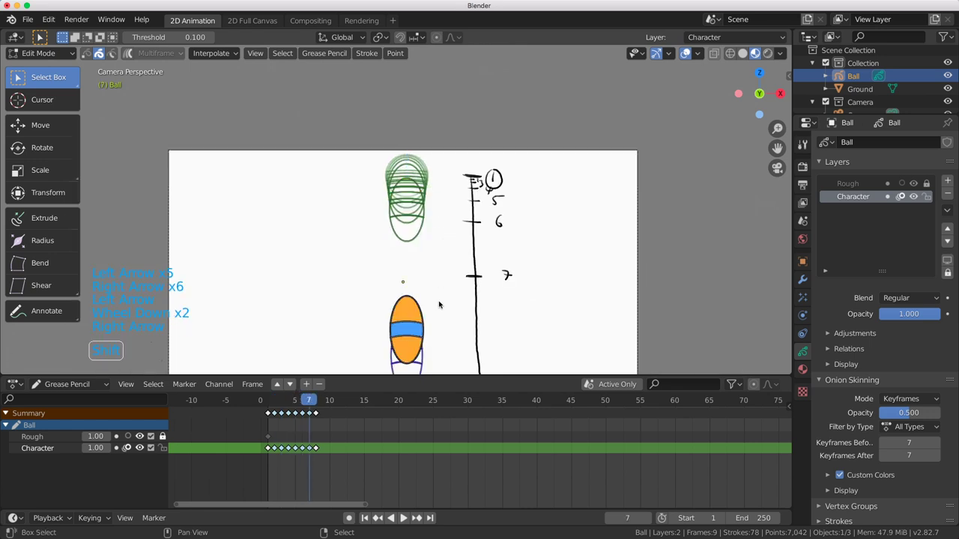
middle_click_drag(439, 275, 448, 206, "shift")
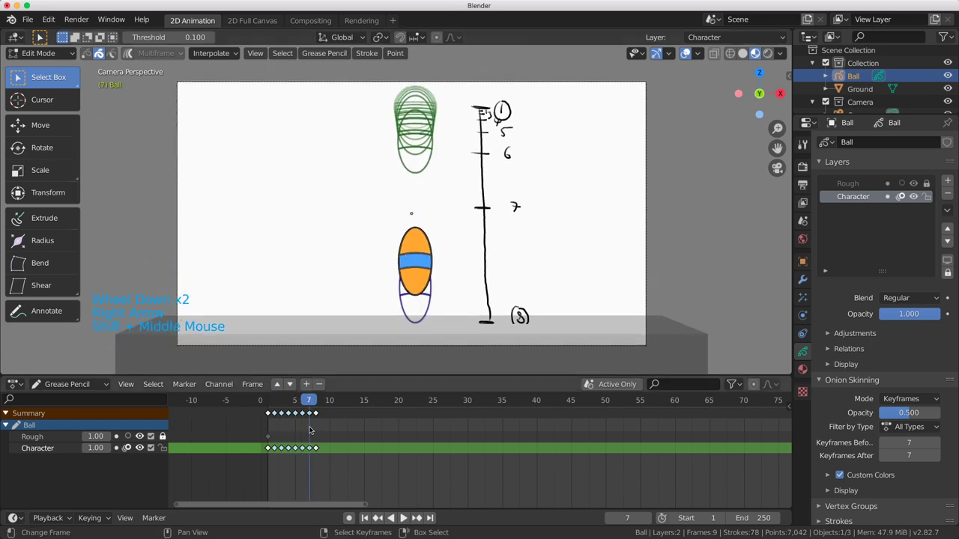
left_click_drag(416, 210, 422, 148)
Step back to frame 2 and forward to frame 8 to check the accelerating spacing of the fall.
key("Left")
key("Left")
key("Left")
key("Left")
key("Left")
key("Right")
key("Right")
key("Right")
key("Right")
key("Right")
key("Right")
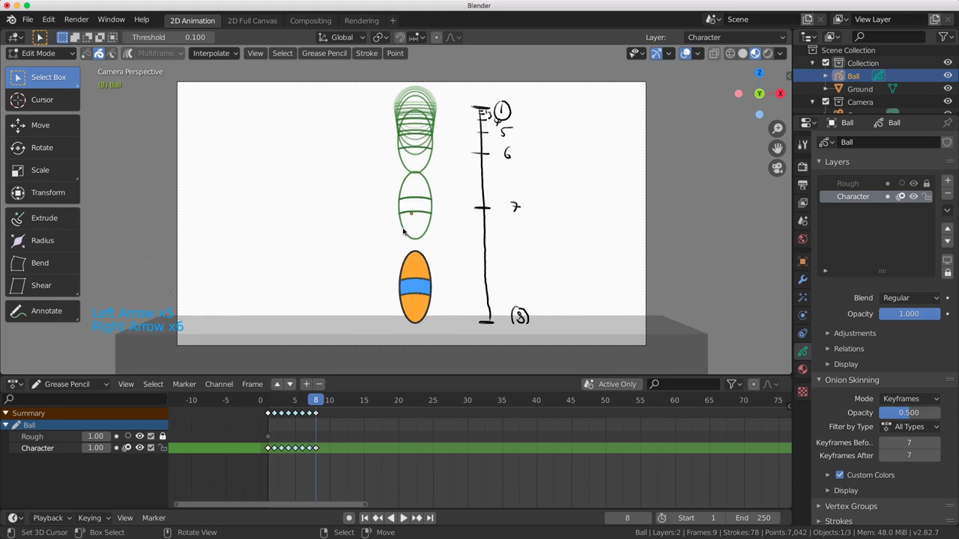
Play the fall from frame 1 and scrub through the frames up to frame 8.
left_click(268, 474)
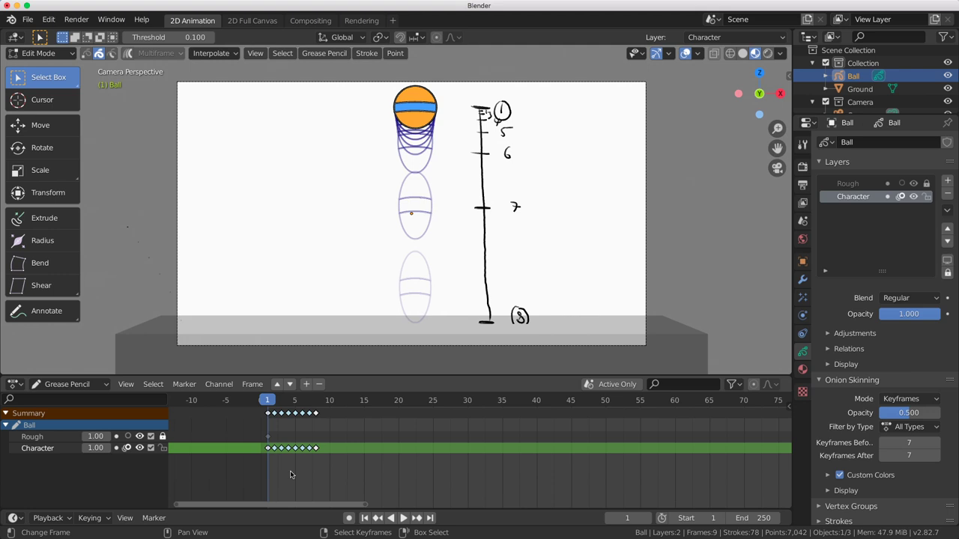
key("shift+space")
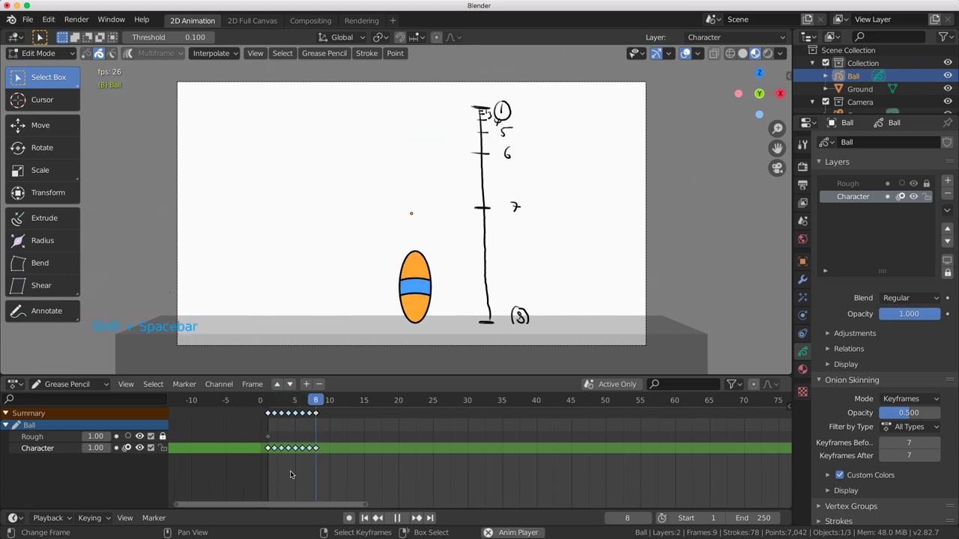
key("Escape")
left_click_drag(269, 474, 314, 484)
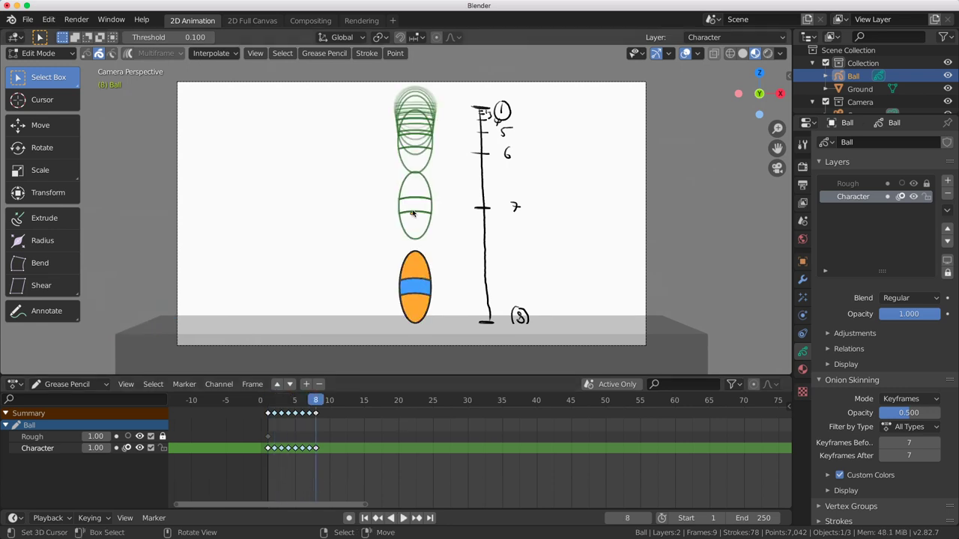
Duplicate the Character layer's keyframes from frames 1 to 8 and place the copies at frames 22 to 29.
key("a")
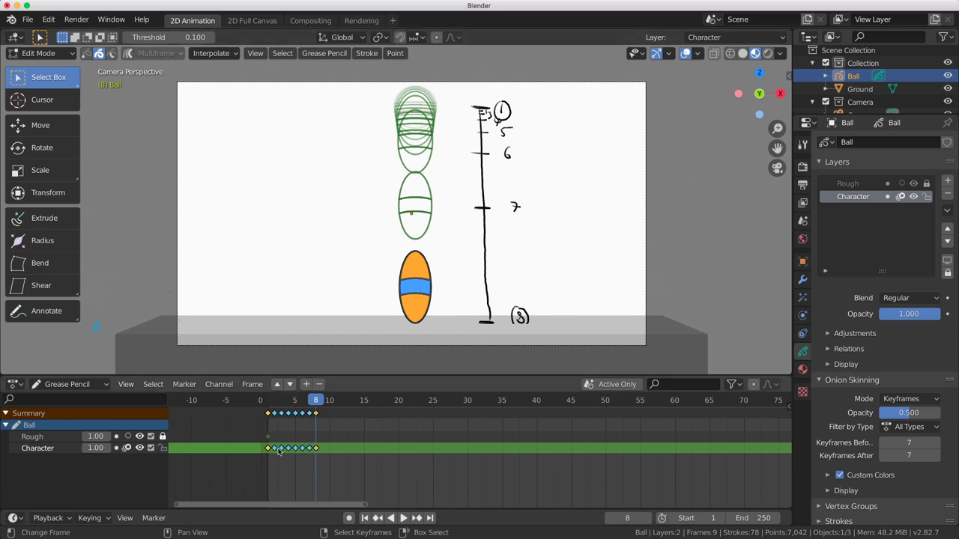
key("alt+a")
key("b")
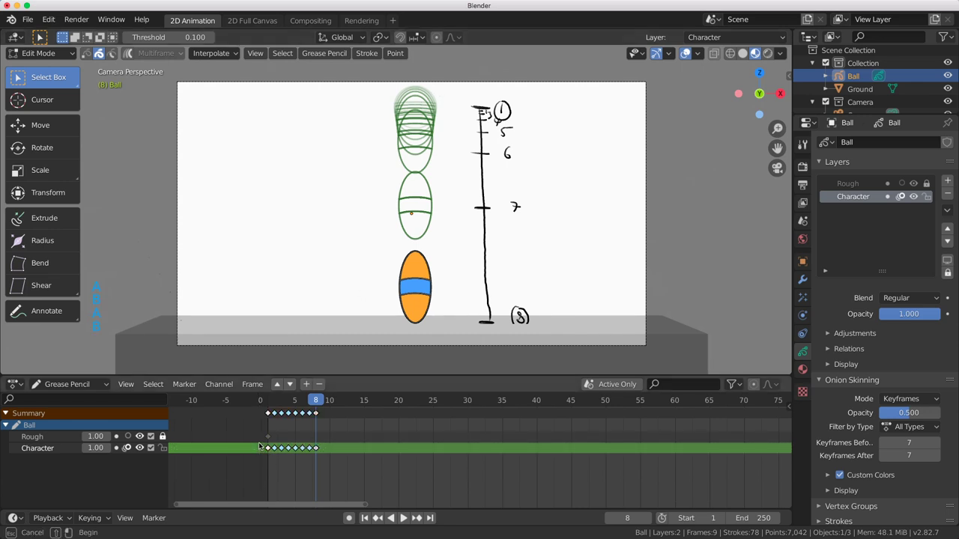
left_click_drag(259, 447, 338, 459)
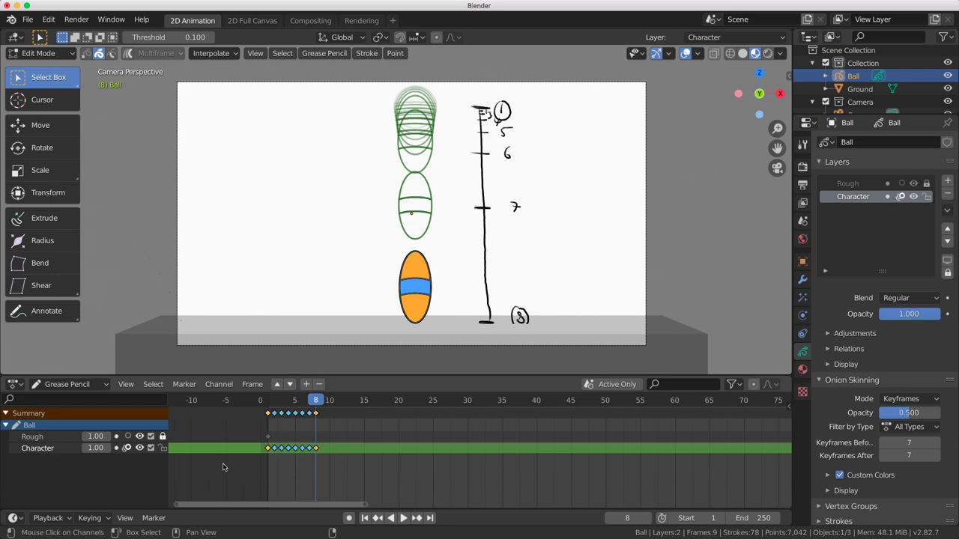
key("shift")
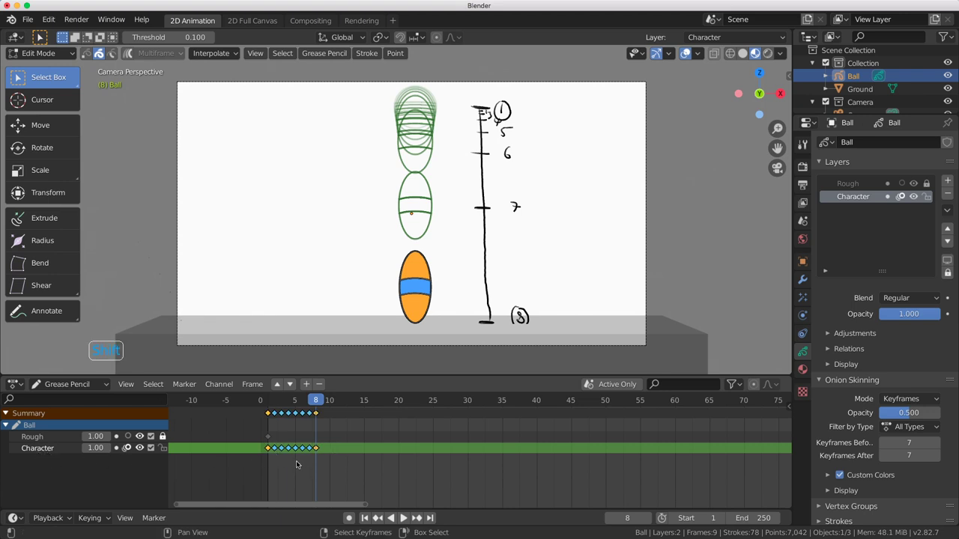
key("shift+d")
left_click(443, 467)
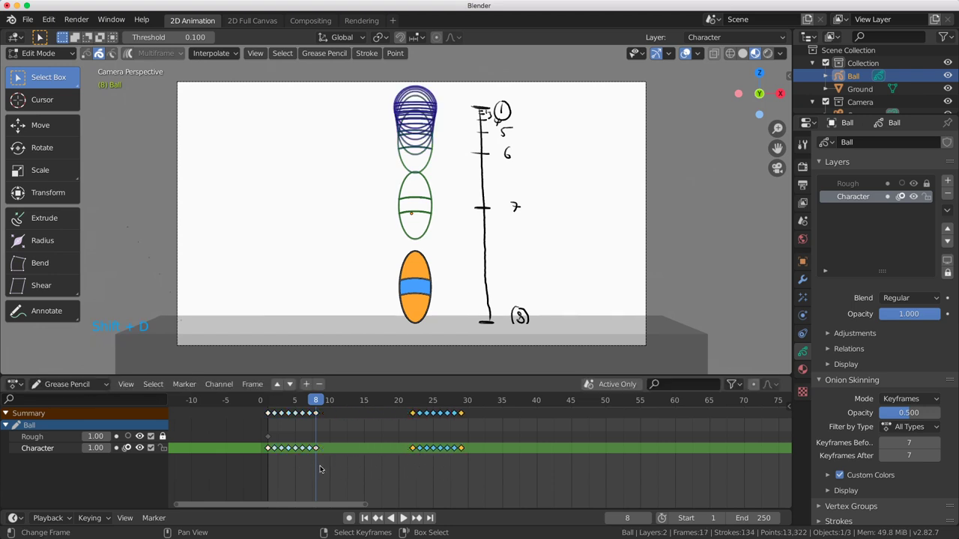
Reverse the duplicated keyframes in time by scaling them -1 around frame 29.
left_click_drag(322, 469, 463, 480)
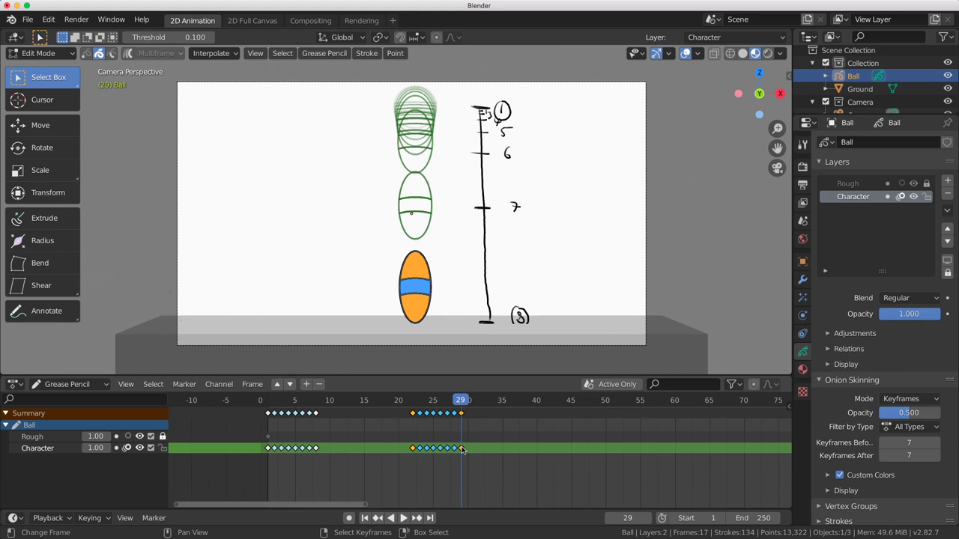
key("s")
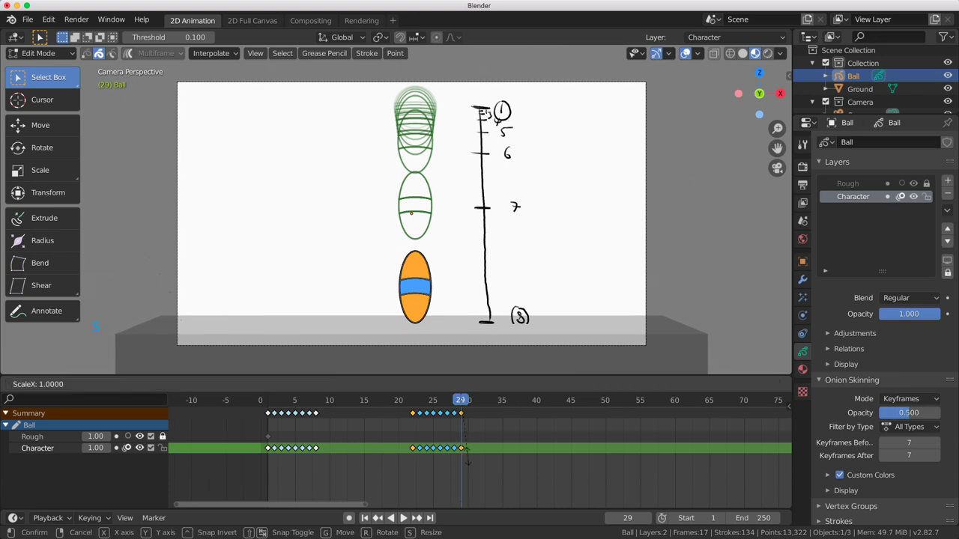
type("-1")
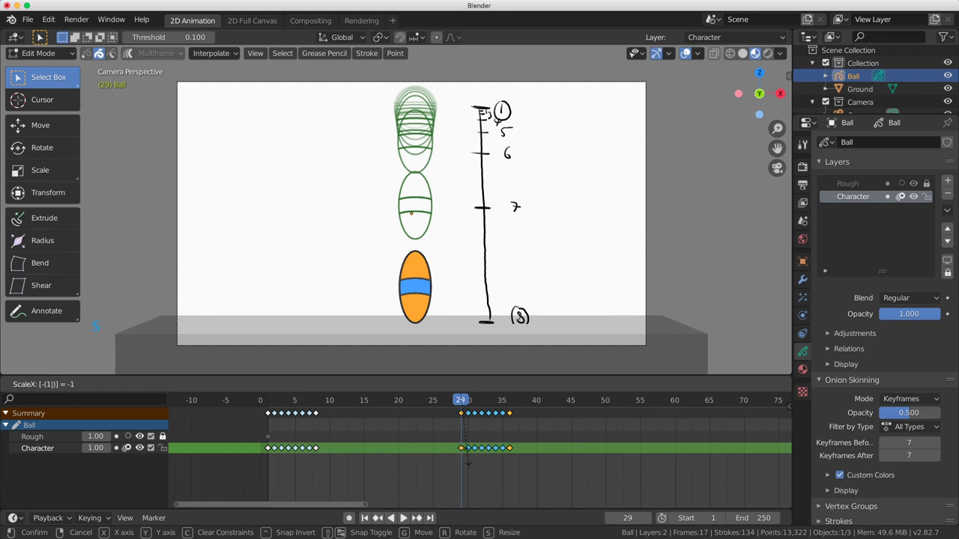
key("Return")
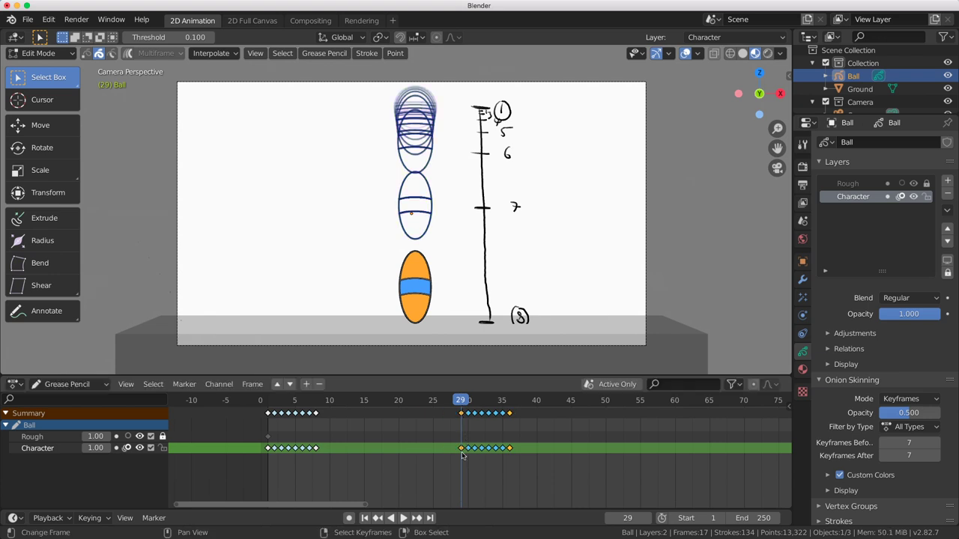
Move the reversed keyframes back so they span frames 10 to 17, with frame 9 free for the impact.
key("space")
left_click(458, 461)
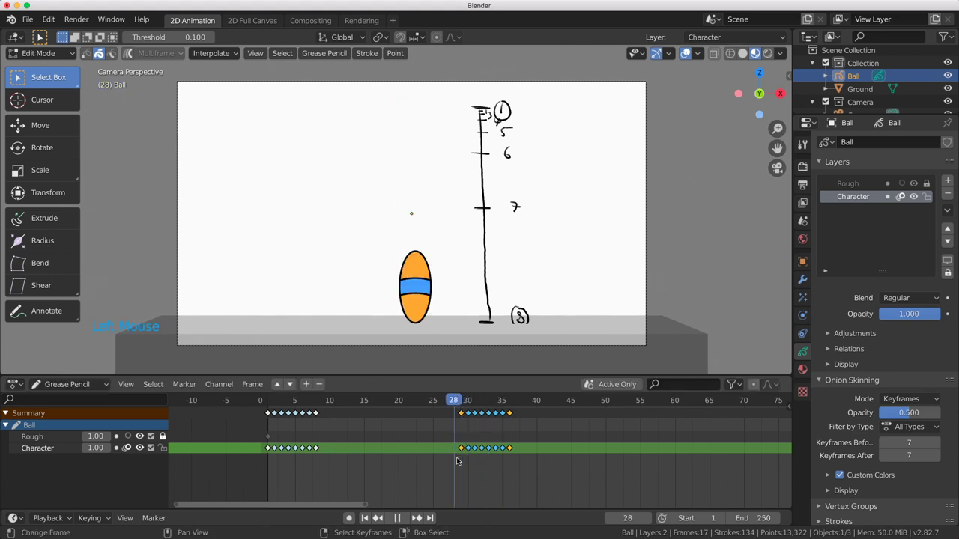
key("space")
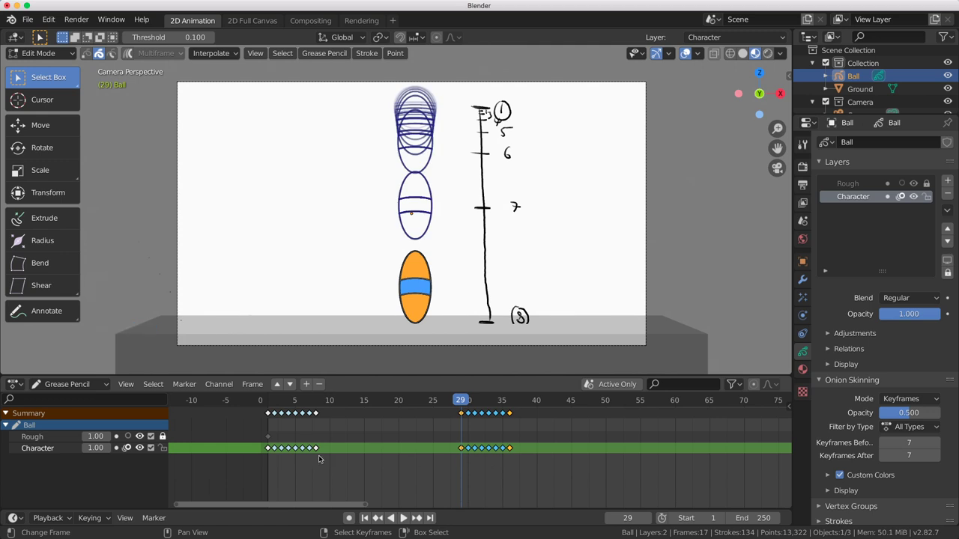
mouse_move(319, 460)
left_mouse_down()
mouse_move(318, 448)
mouse_move(330, 453)
left_mouse_up()
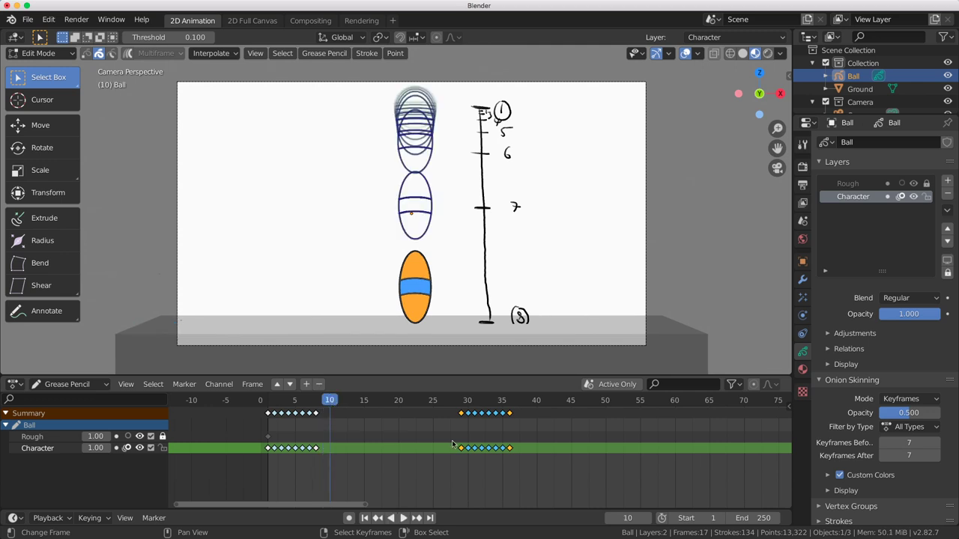
key("g")
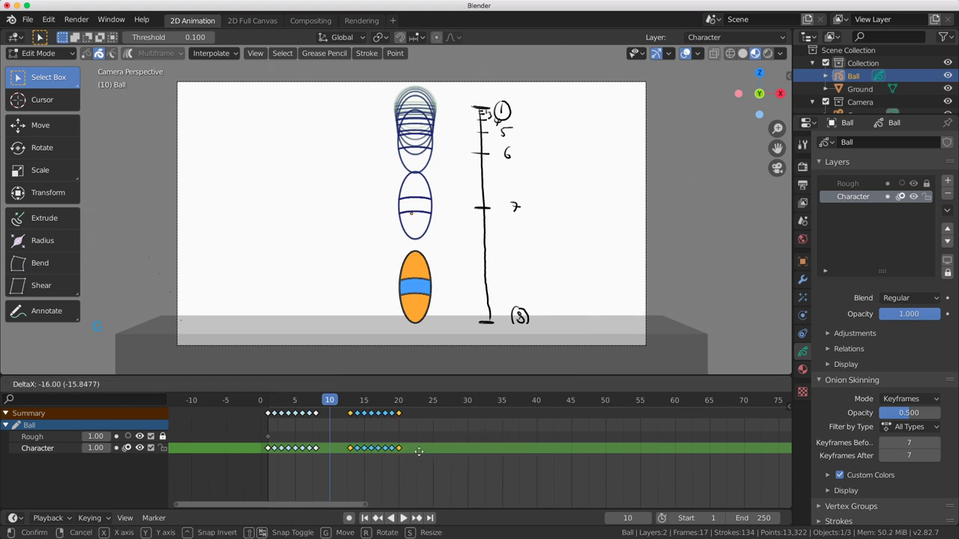
left_click(399, 451)
Scrub through the fall and rise, and set the scene's end frame to 17.
left_click_drag(270, 452, 379, 462)
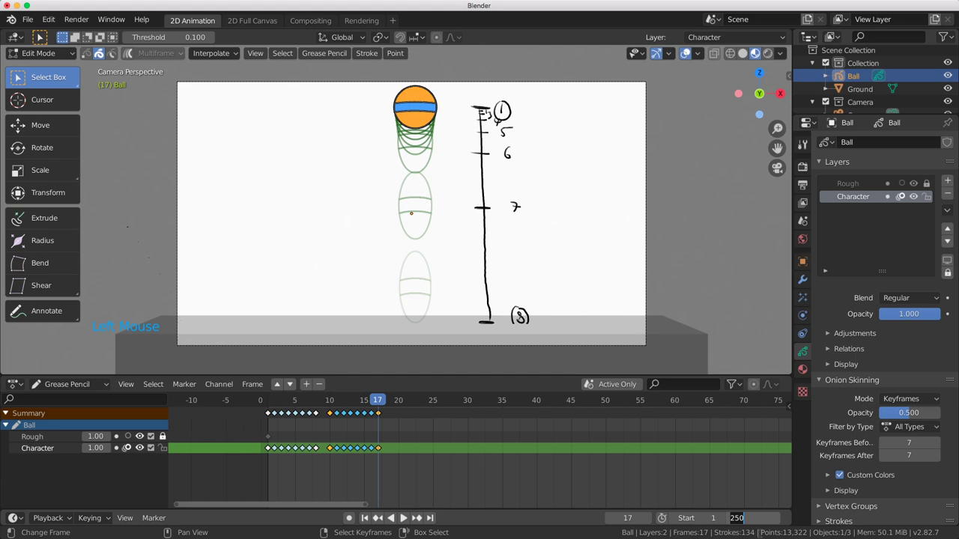
type("17")
key("Return")
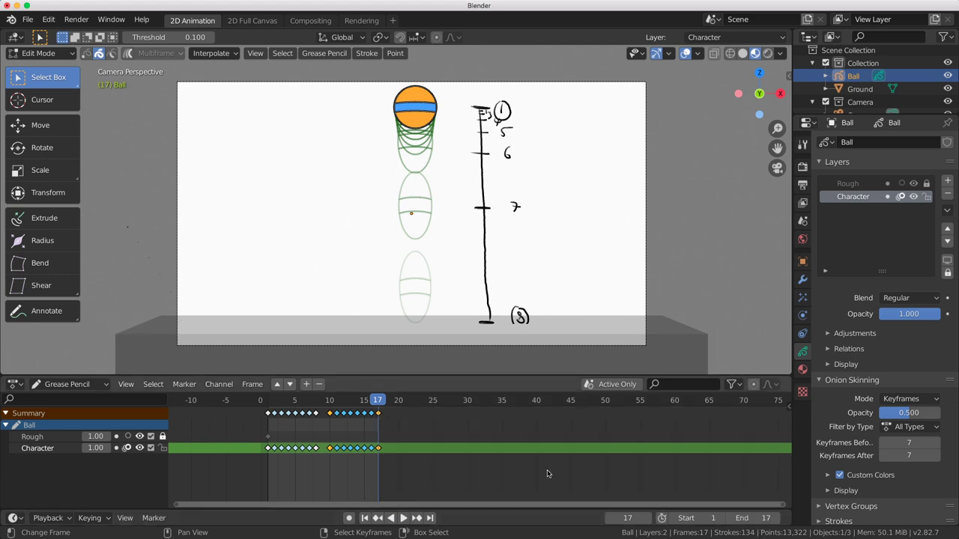
At frame 9, squash the whole ball by scaling its strokes flatter vertically and wider horizontally.
key("ctrl")
left_click(324, 437)
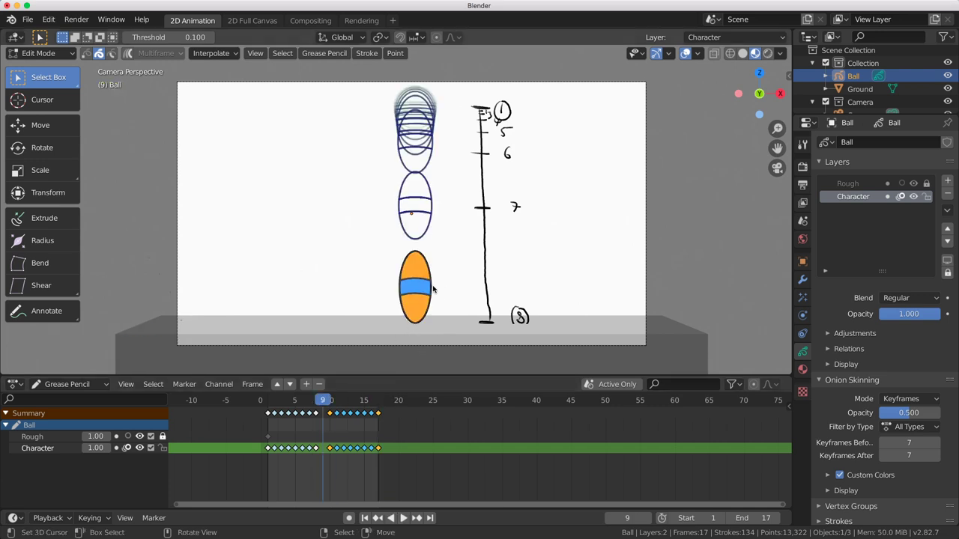
left_click_drag(317, 442, 324, 448)
scroll(424, 294, "up", 2)
middle_click_drag(424, 295, 445, 222, "shift")
scroll(431, 226, "up", 5)
key("a")
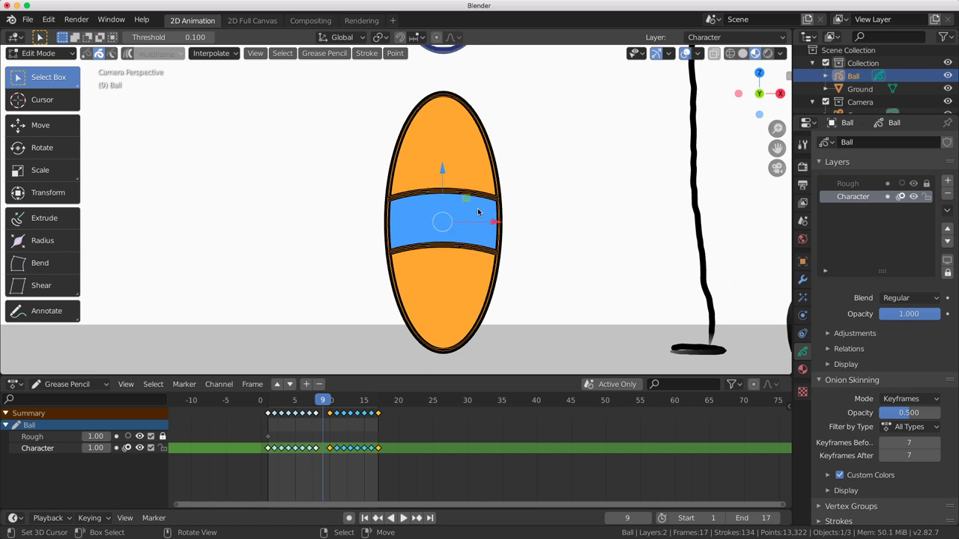
key("Tab")
key("ctrl+grave")
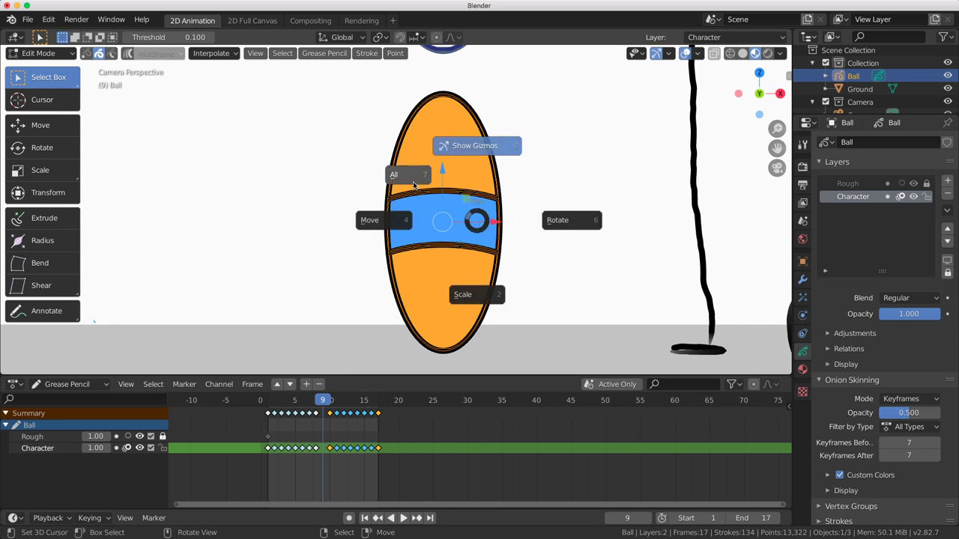
left_click(481, 298)
left_click_drag(442, 172, 436, 200)
left_click_drag(496, 222, 539, 221)
scroll(454, 195, "down", 1)
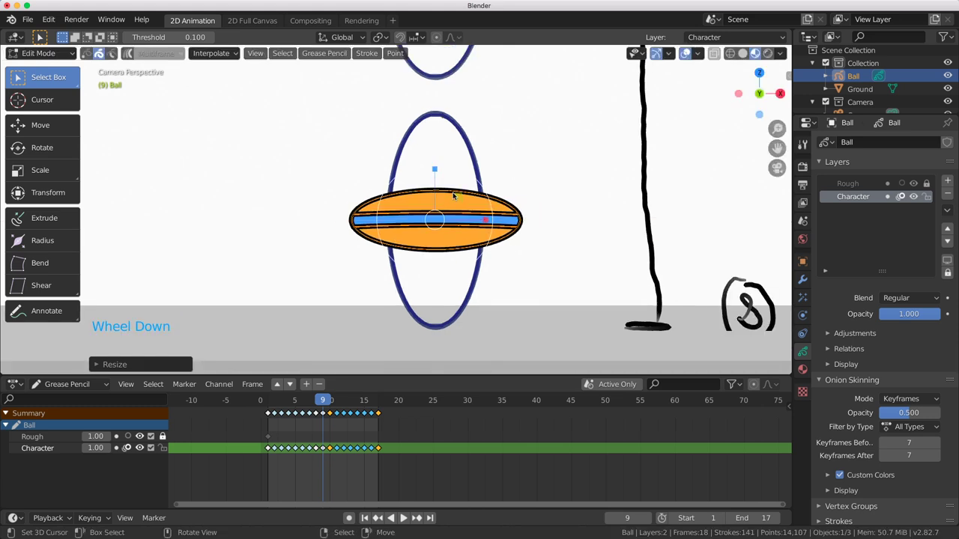
Move the squashed frame 9 ball straight down so it rests on the ground.
key("ctrl+grave")
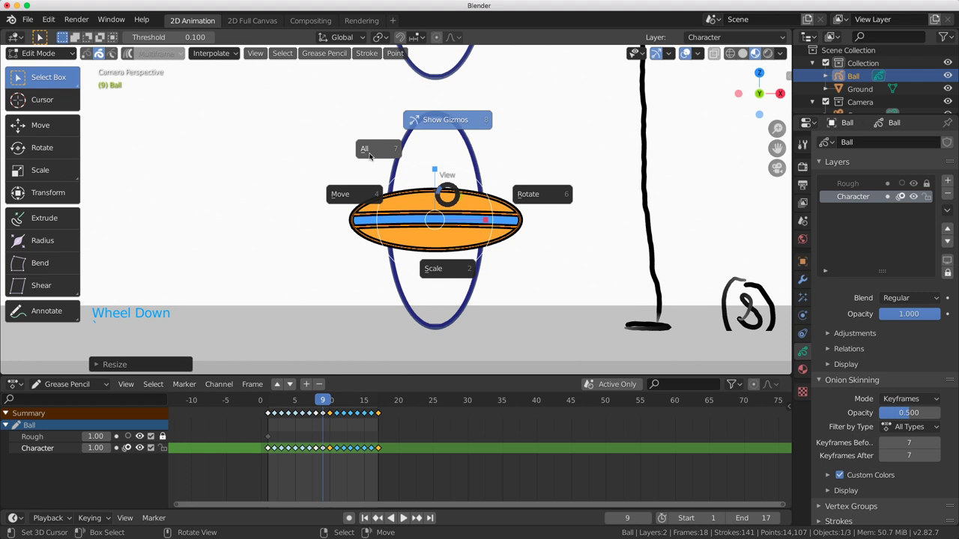
left_click(344, 194)
left_click_drag(435, 171, 435, 242)
Flip between frames 8 and 9 to compare the stretched ball with the squashed one.
key("Left")
key("Right")
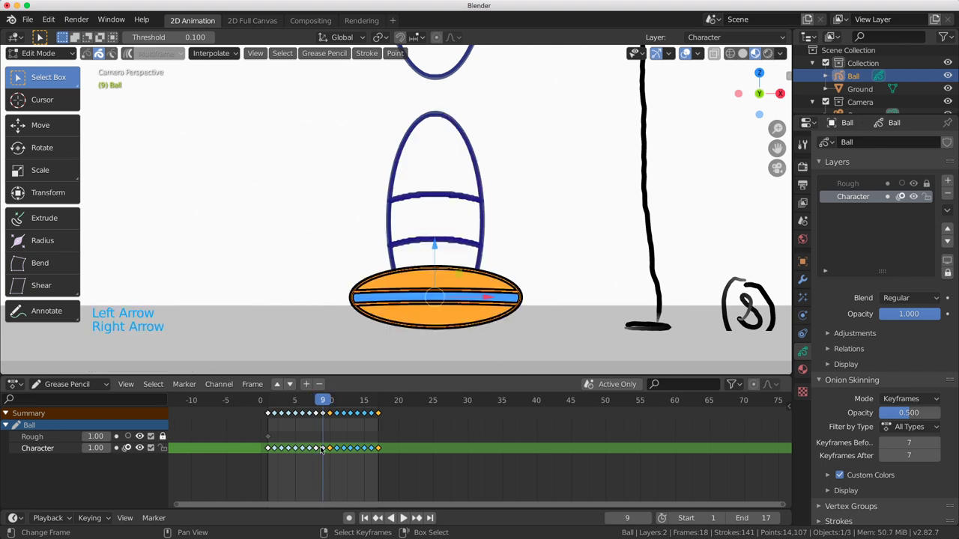
key("Left")
key("Right")
scroll(464, 261, "down", 2)
scroll(465, 262, "down", 2)
key("Left")
key("Right")
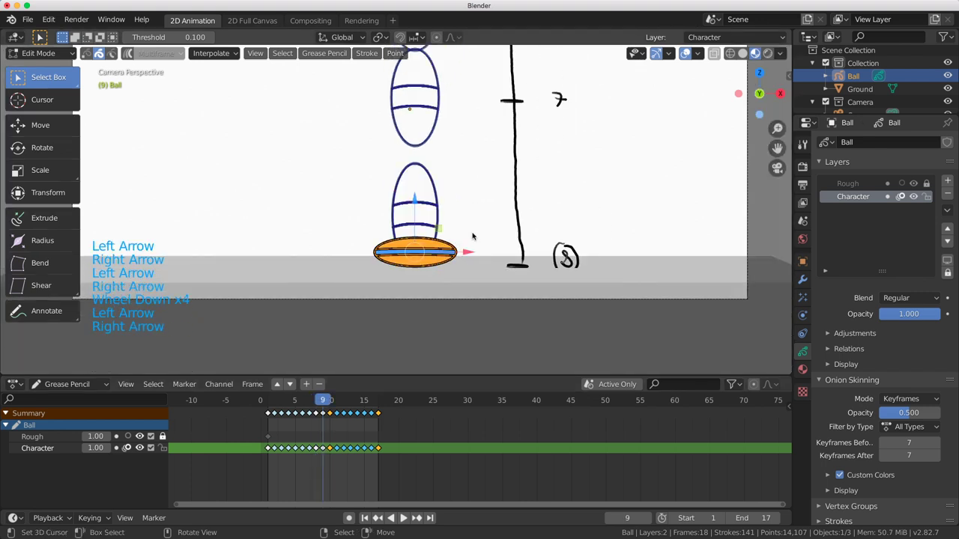
key("Left")
key("Right")
key("Left")
key("Right")
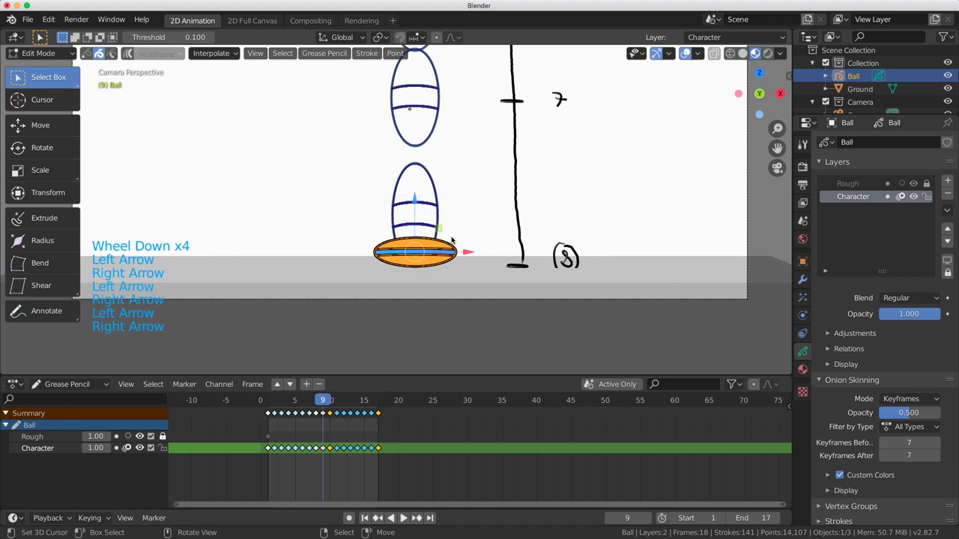
Soften the squash by scaling the frame 9 ball slightly taller and narrower.
scroll(449, 251, "up", 3)
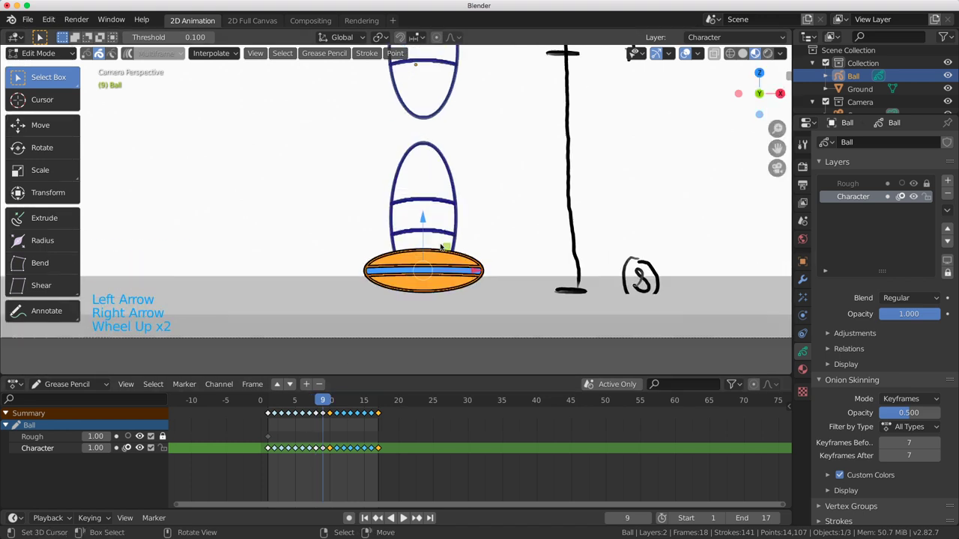
key("ctrl+Tab")
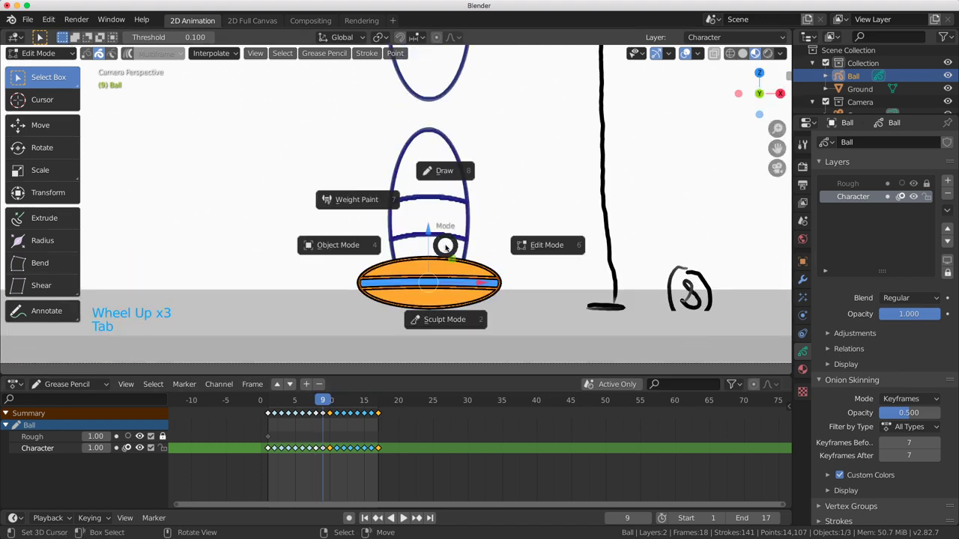
key("ctrl+grave")
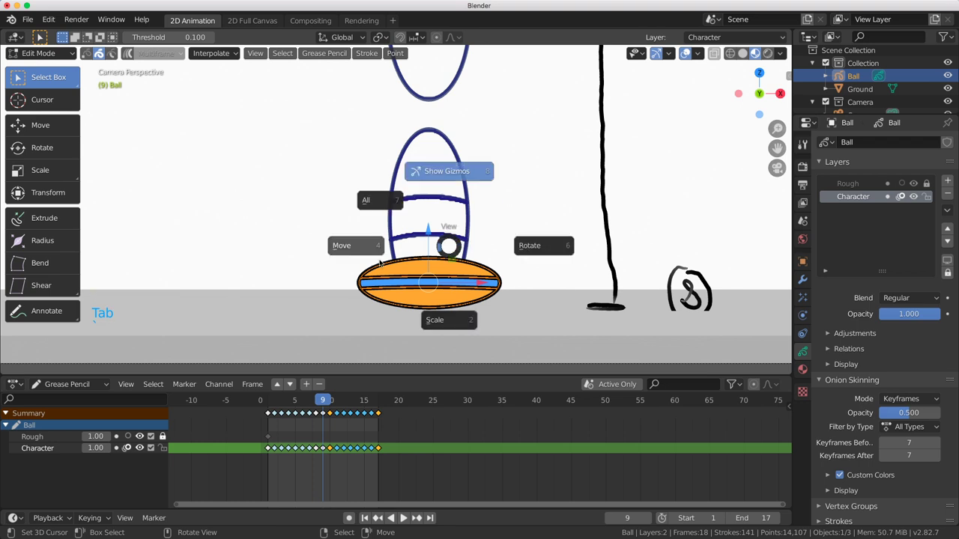
left_click(429, 319)
left_click_drag(428, 238, 433, 243)
With all transform gizmos shown, nudge the frame 9 ball up to the ground contact level and compare it with frame 8.
key("ctrl+grave")
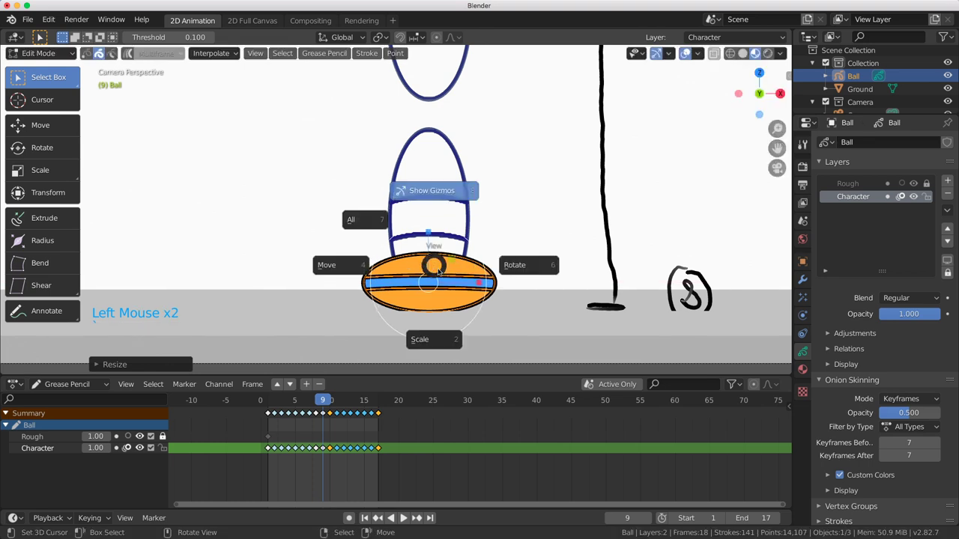
left_click(417, 239)
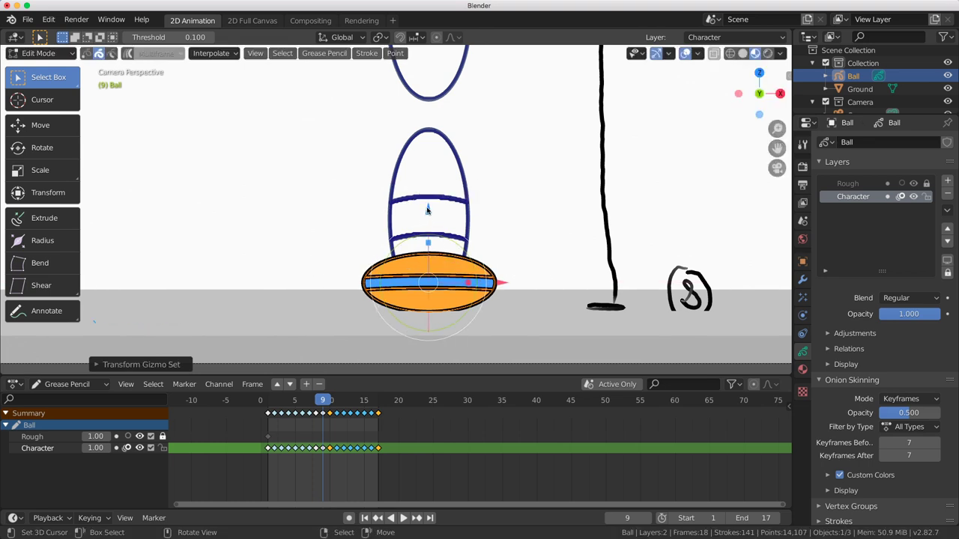
left_click_drag(427, 211, 430, 203)
key("Left")
key("Right")
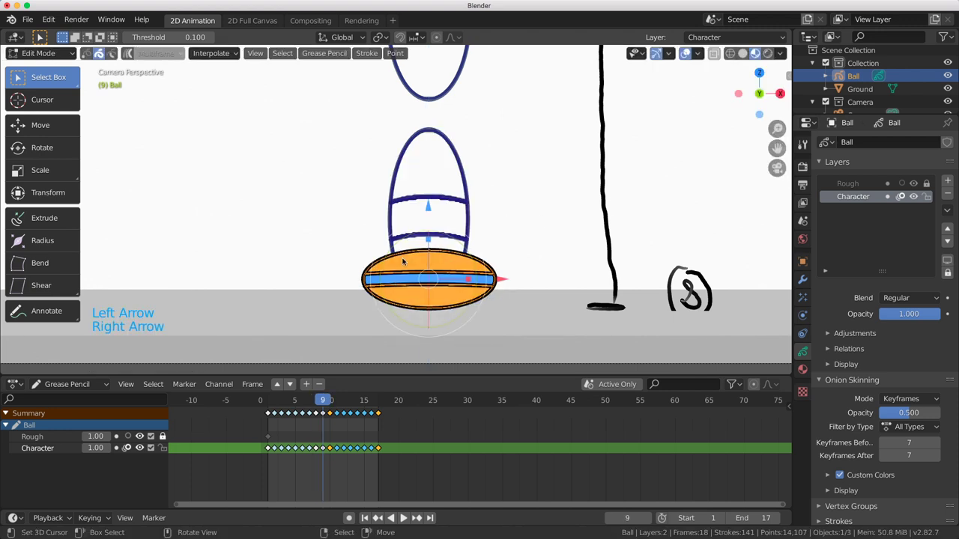
Switch the ball to Draw mode and play the complete bounce loop over frames 1 to 17.
scroll(403, 261, "down", 4)
scroll(431, 236, "down", 1)
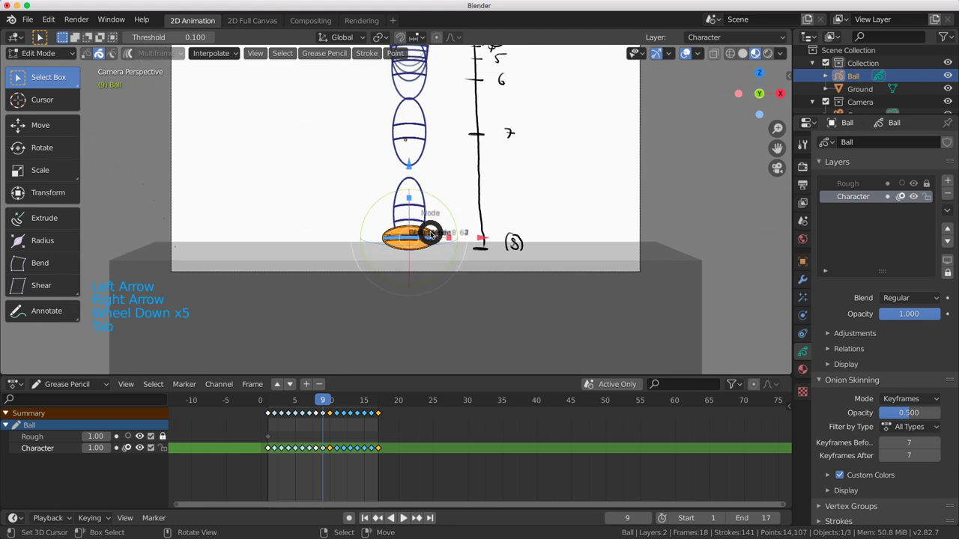
key("Tab")
middle_click_drag(322, 225, 306, 268, "shift")
key("Tab")
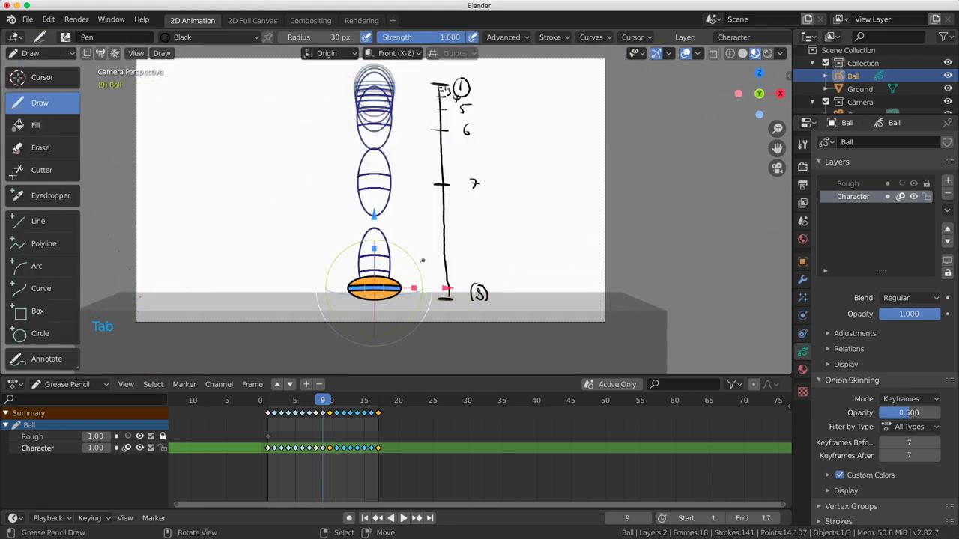
key("shift+space")
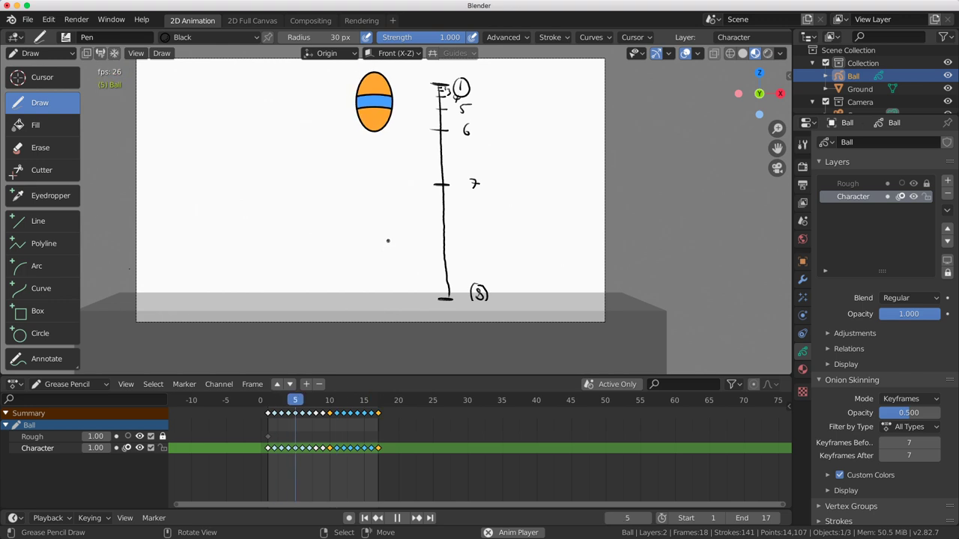
key("Escape")
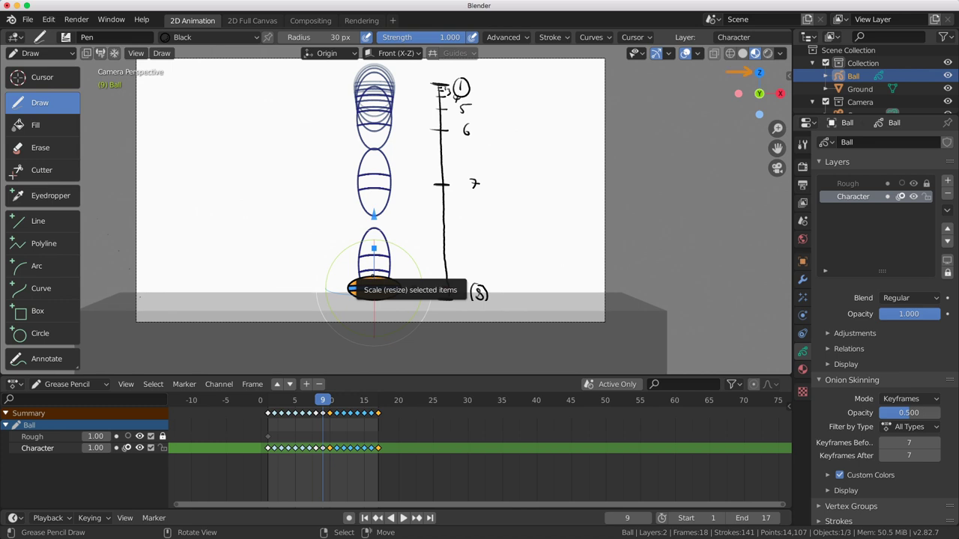
Add a new Grease Pencil layer named Shadow to the ball and move it below the Character layer.
key("KP_7")
scroll(397, 218, "up", 2)
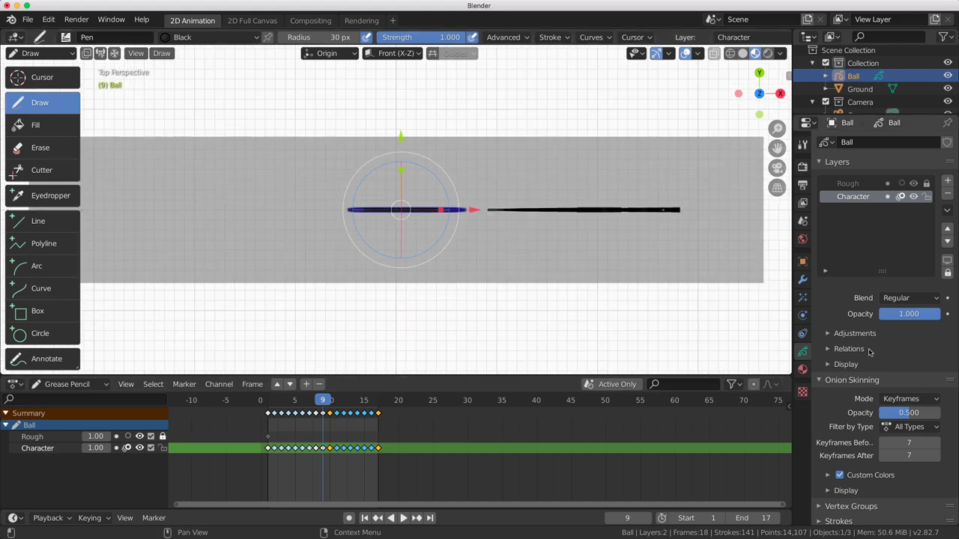
left_click(803, 352)
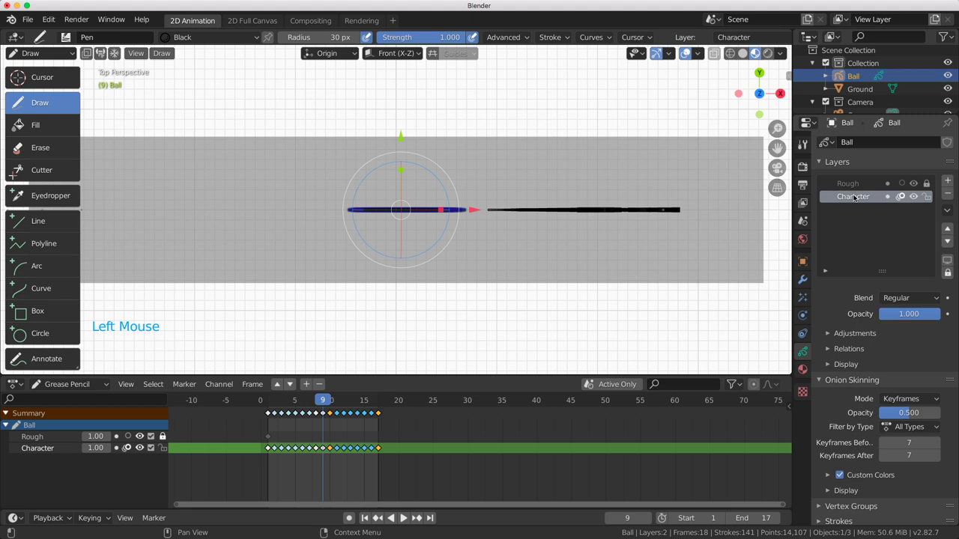
left_click(947, 181)
left_click(854, 196)
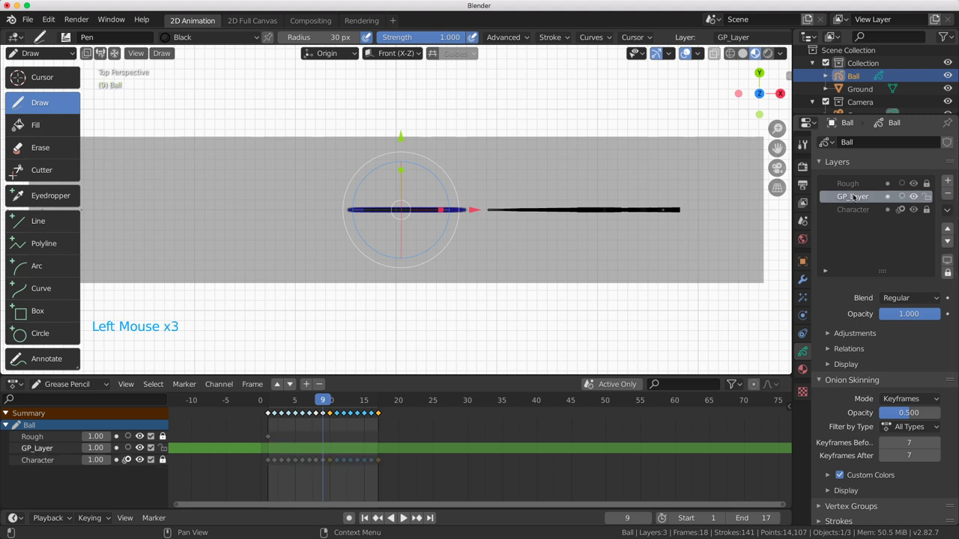
double_click(855, 196)
type("Sha")
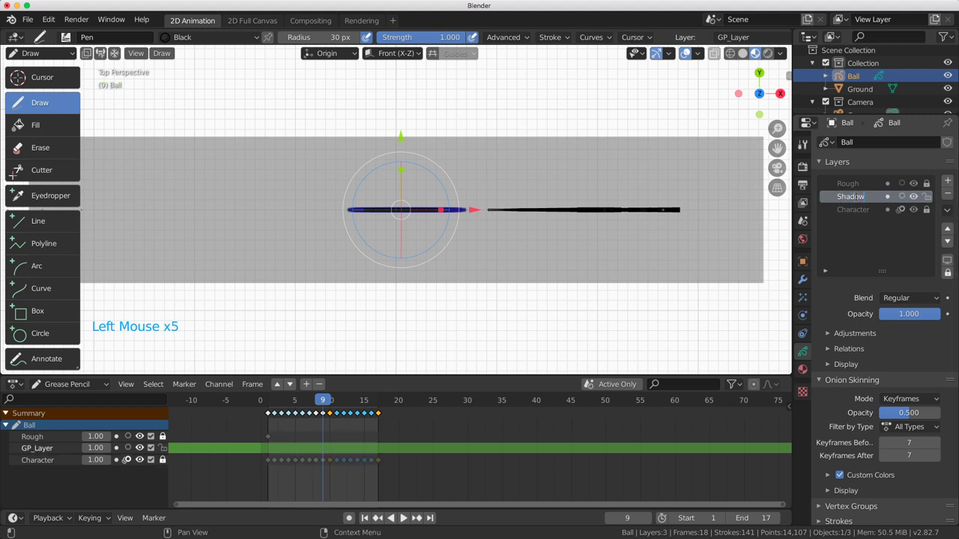
type("dow")
key("Return")
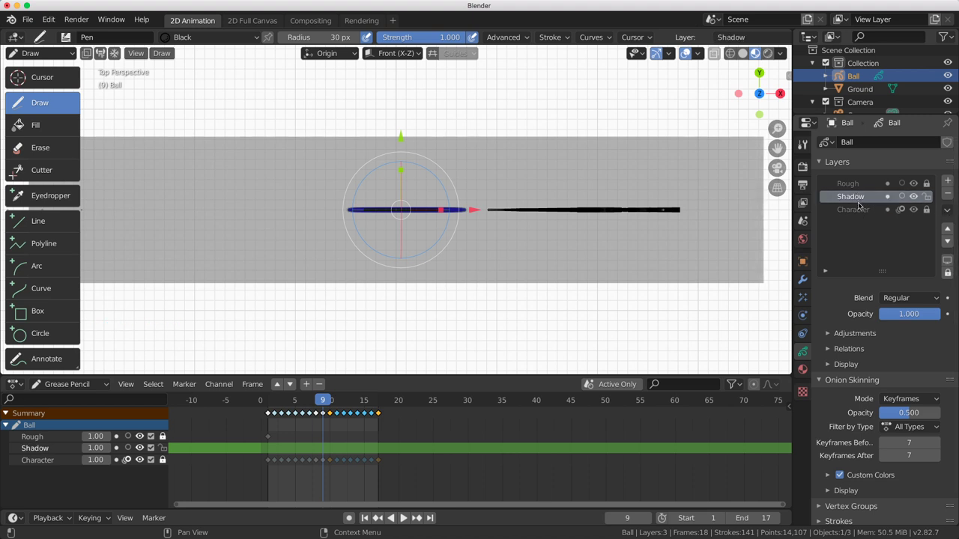
left_click(946, 243)
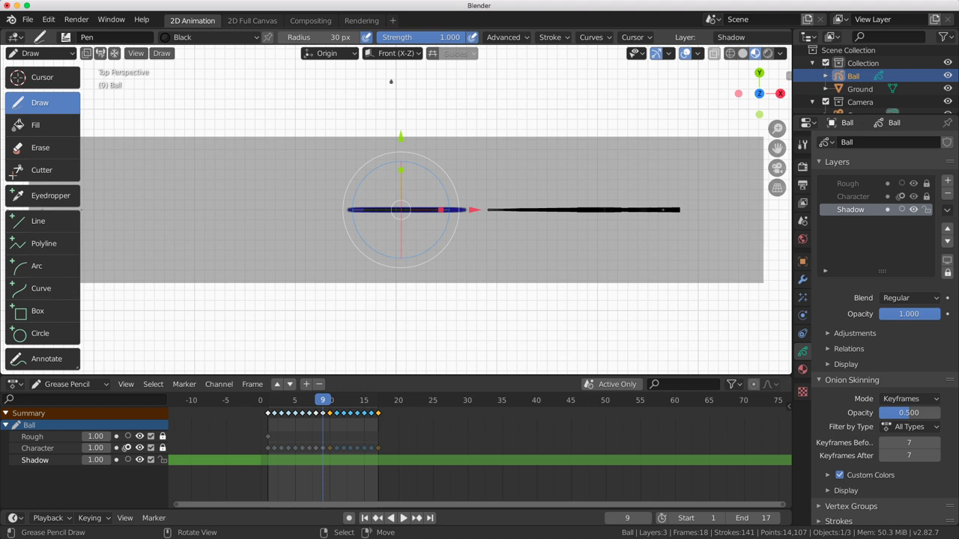
Set the stroke placement to Surface with an offset of 0.001.
left_click(334, 55)
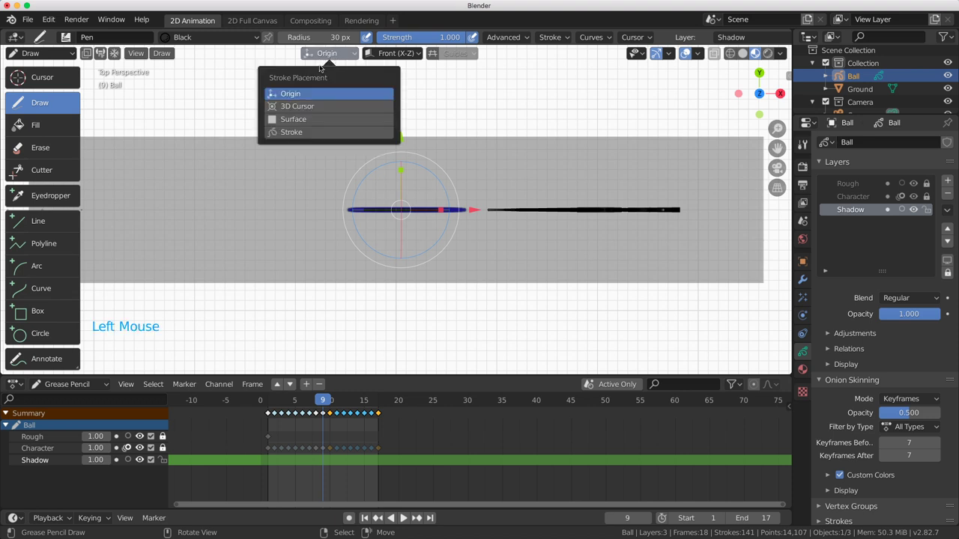
left_click(301, 122)
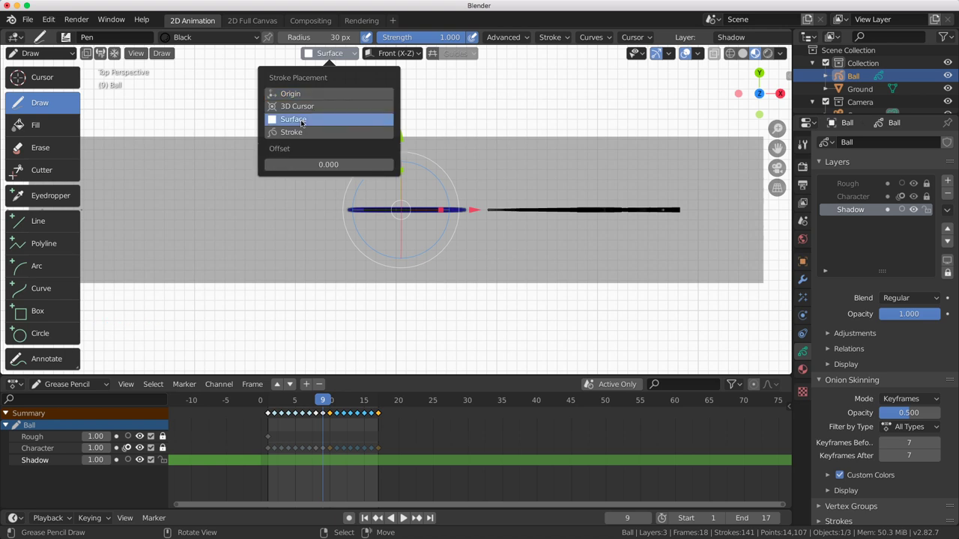
left_click(311, 164)
key("BackSpace")
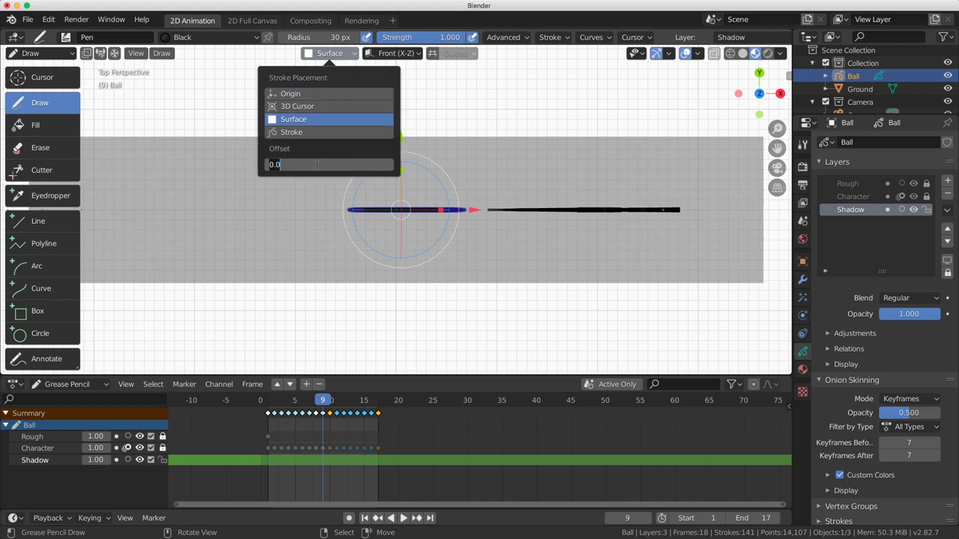
type("0.001")
key("Return")
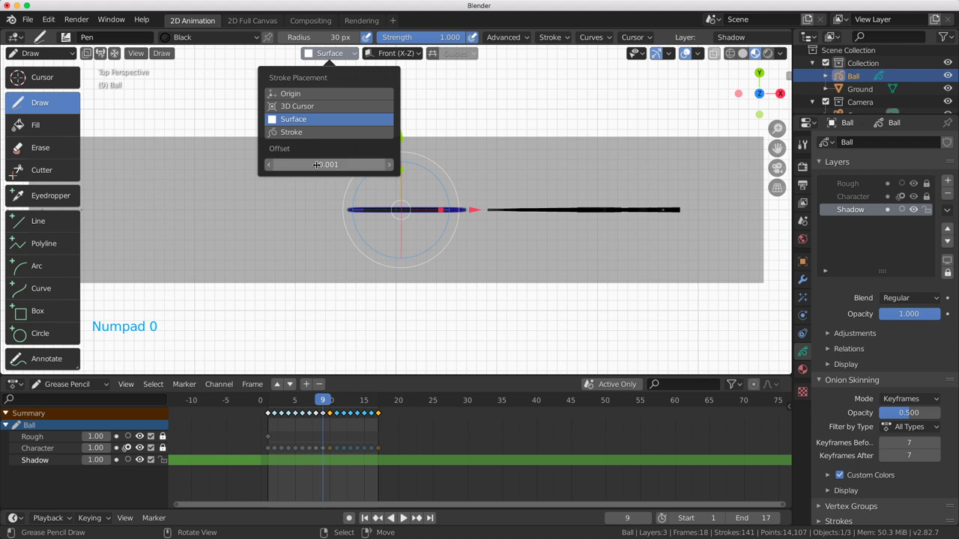
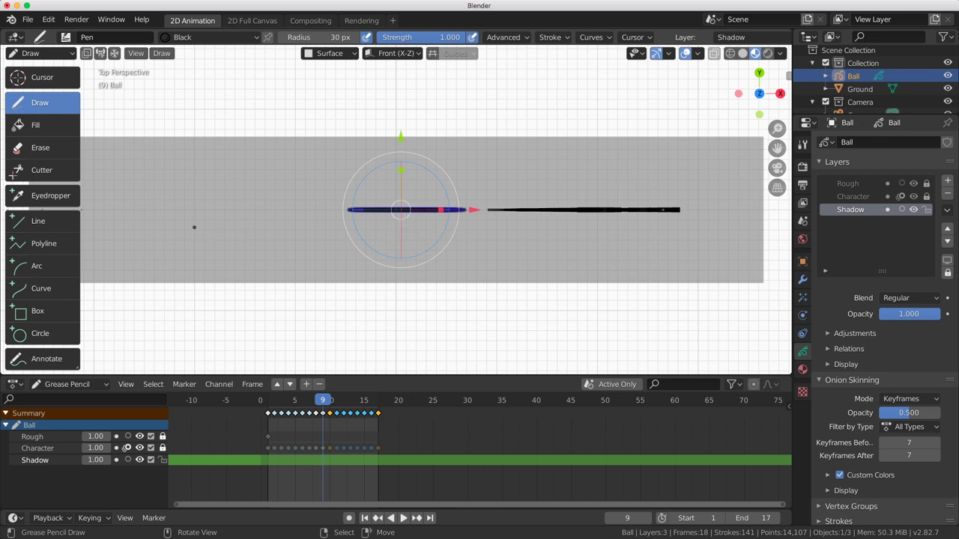
Choose the Circle drawing tool and hide the viewport gizmos.
left_click(39, 333)
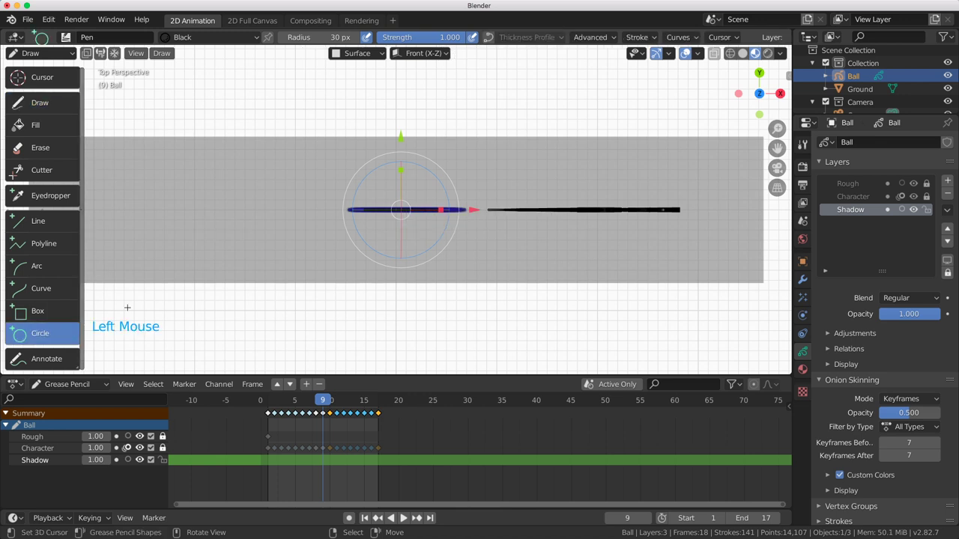
left_click(67, 38)
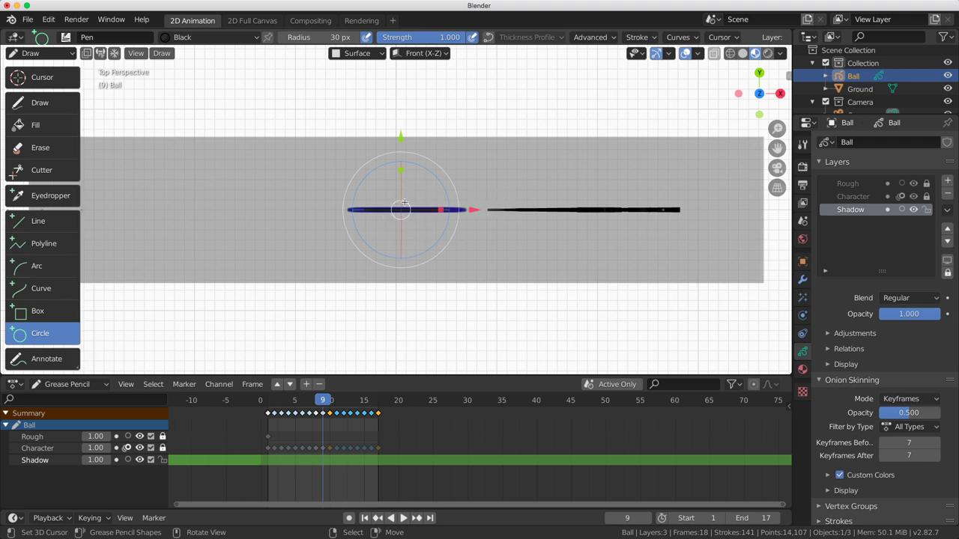
key("ctrl+grave")
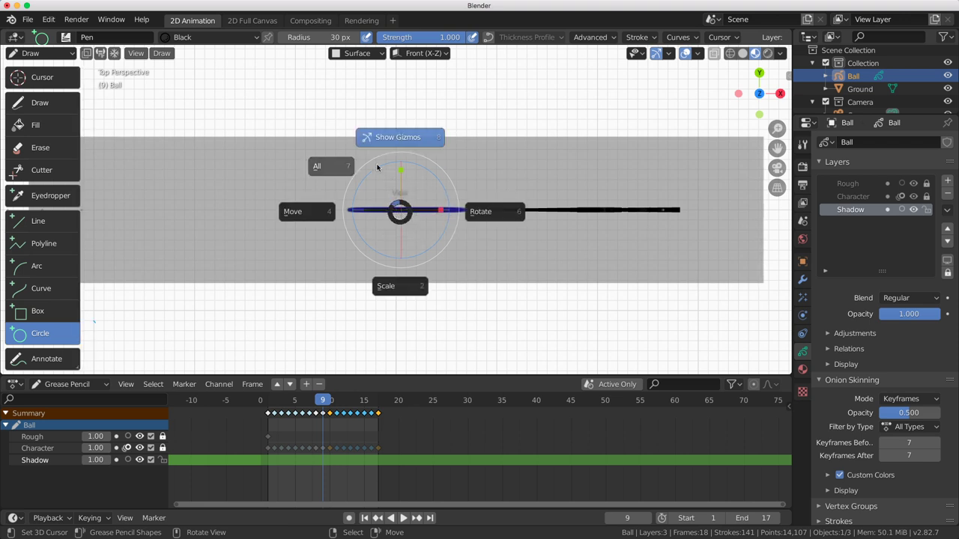
left_click(392, 138)
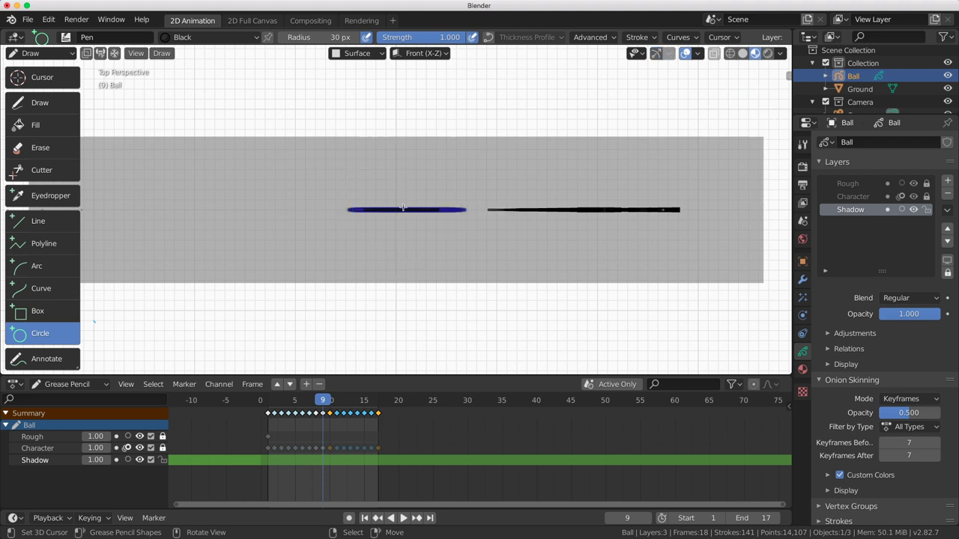
left_click(356, 175)
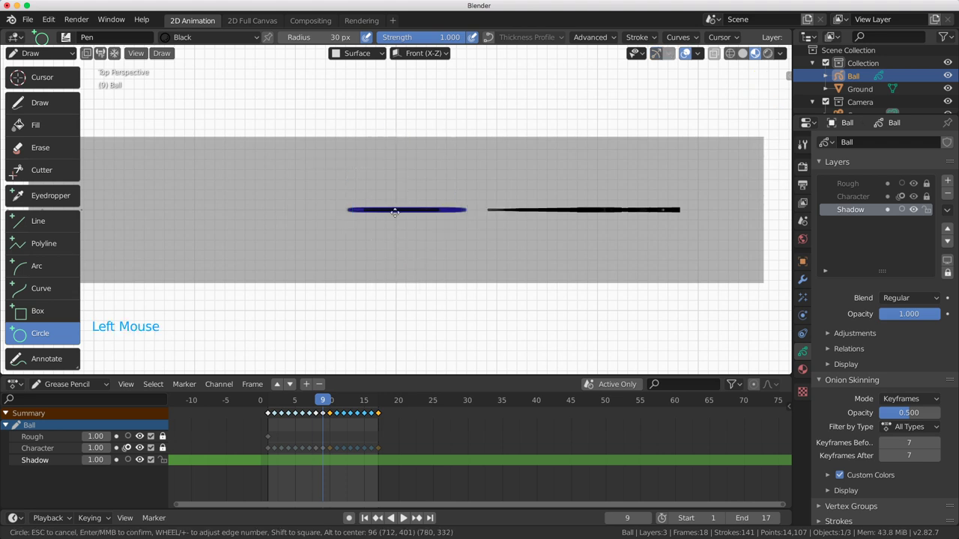
key("Escape")
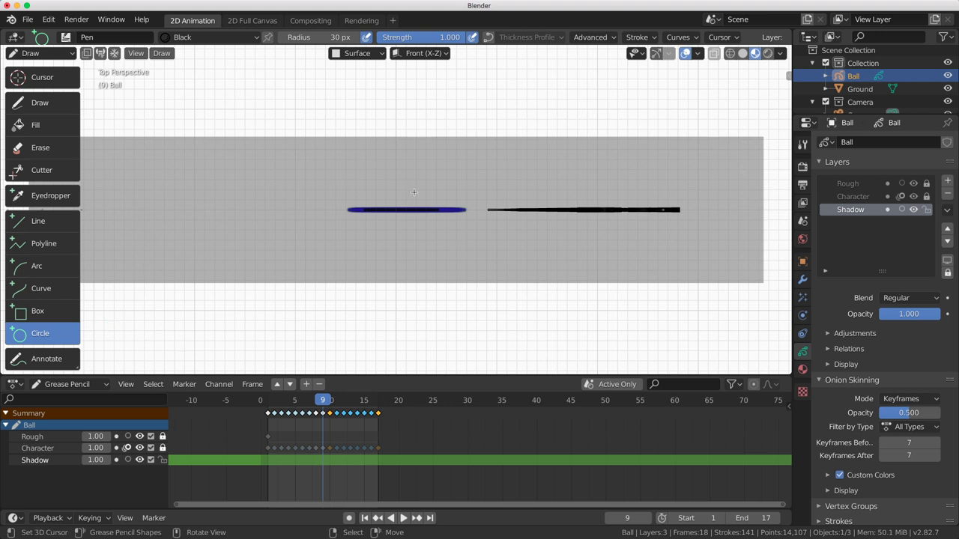
Select the ball's Grey material and rename it Shadow.
left_click(803, 369)
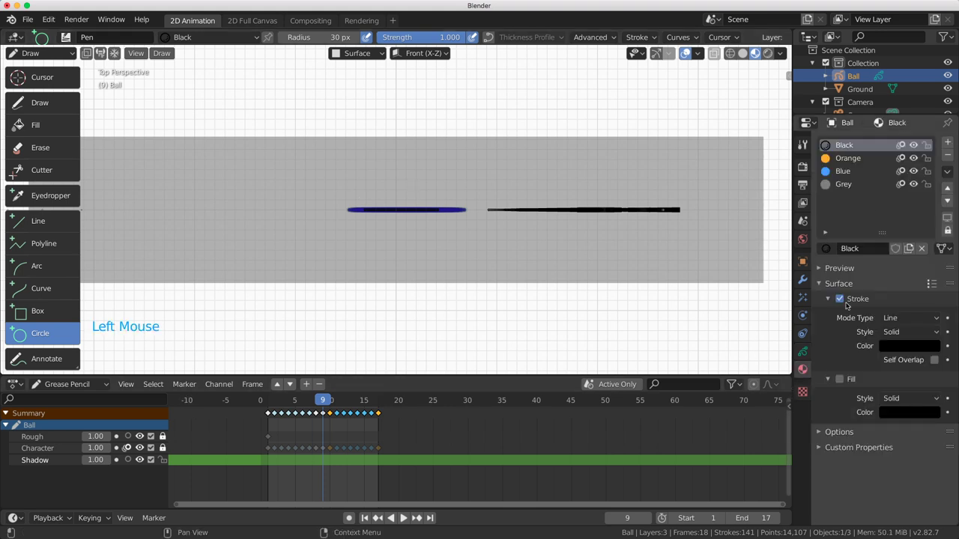
left_click(853, 184)
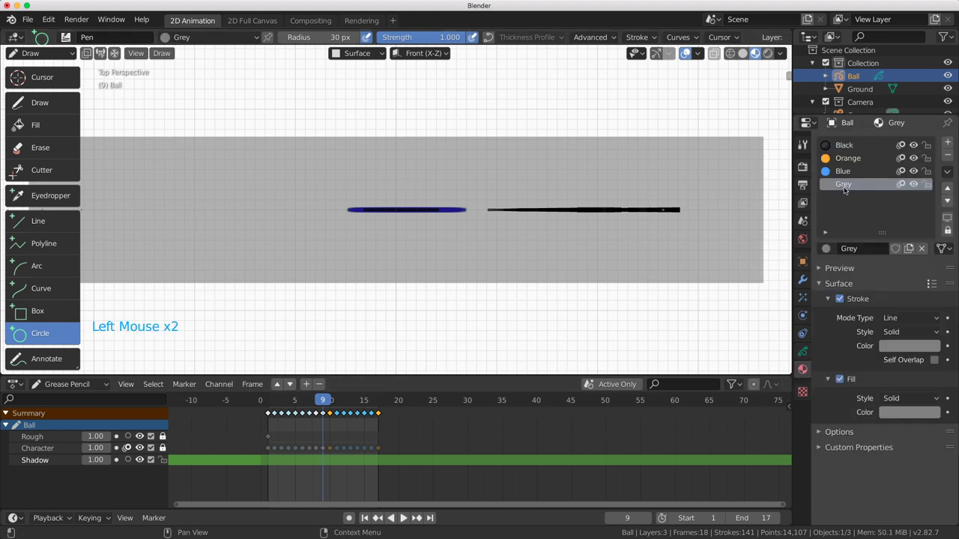
left_click(861, 249)
type("Sh")
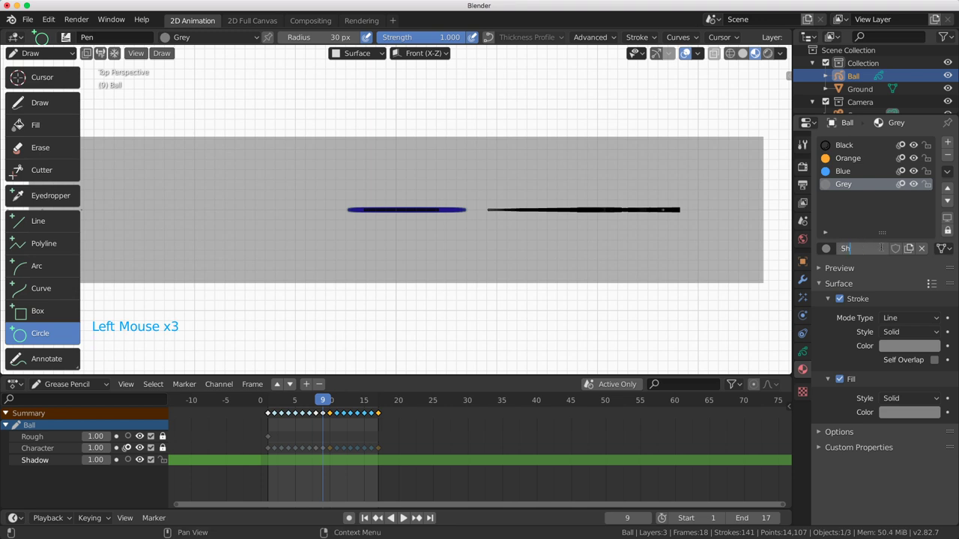
type("adow")
key("Return")
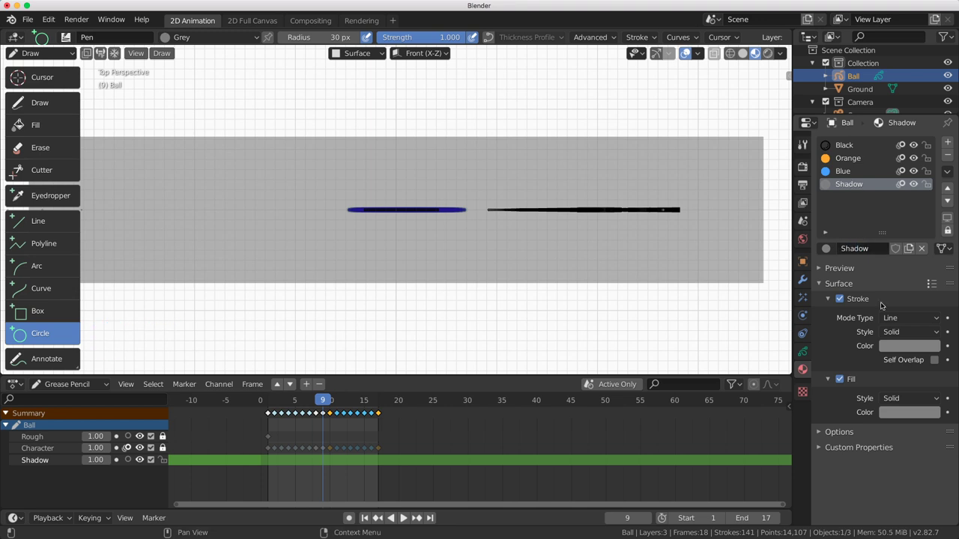
Disable the Shadow material's stroke and set its fill colour to black with an alpha of 0.6.
left_click(839, 299)
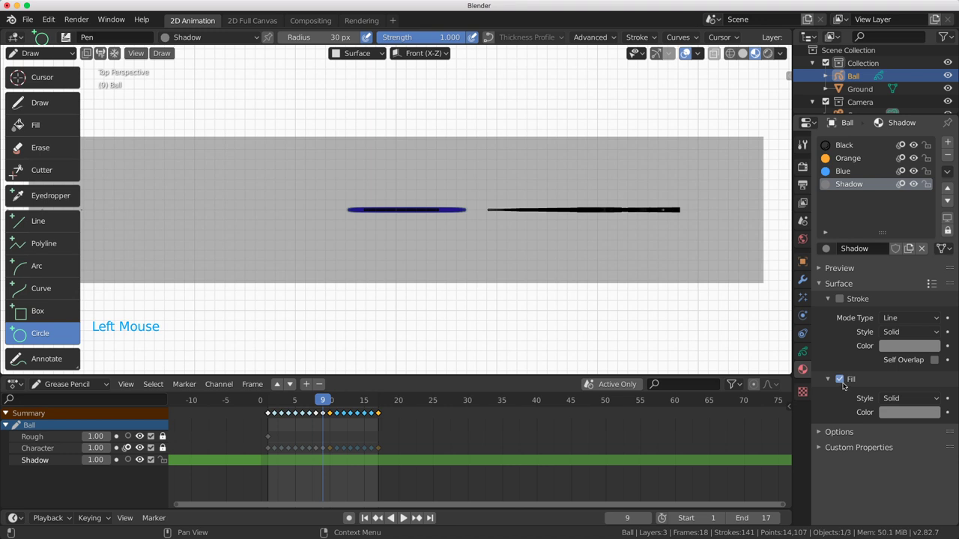
left_click(894, 414)
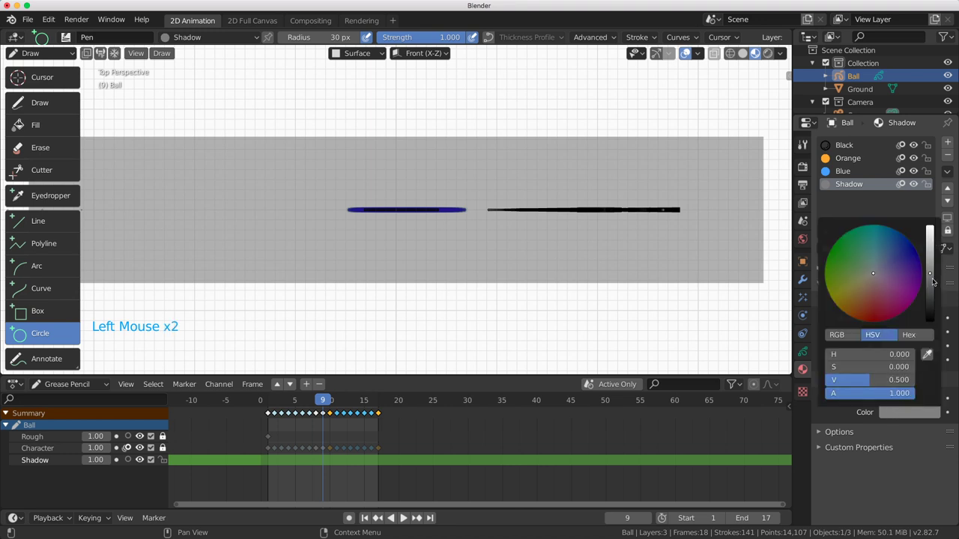
left_click_drag(930, 275, 930, 321)
left_click(882, 394)
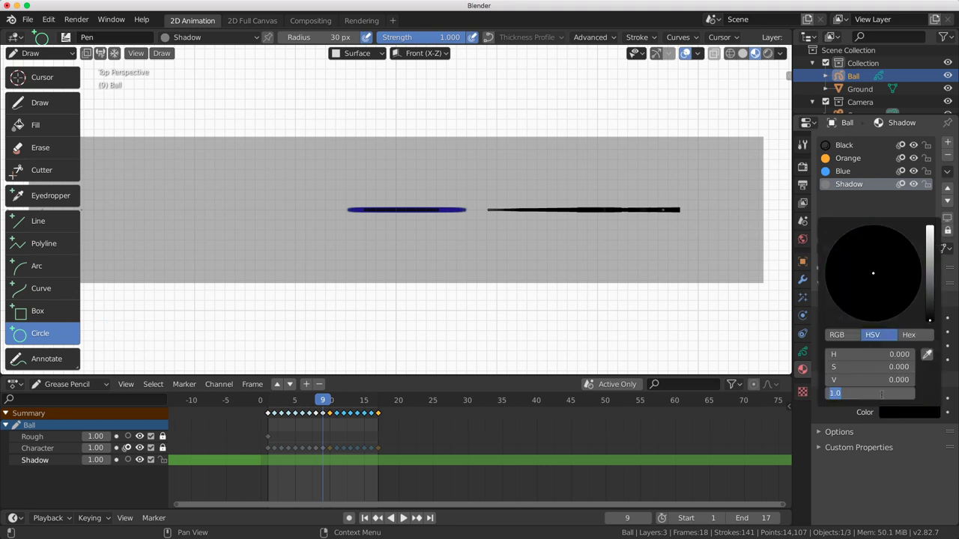
key("BackSpace")
type(".6")
key("Return")
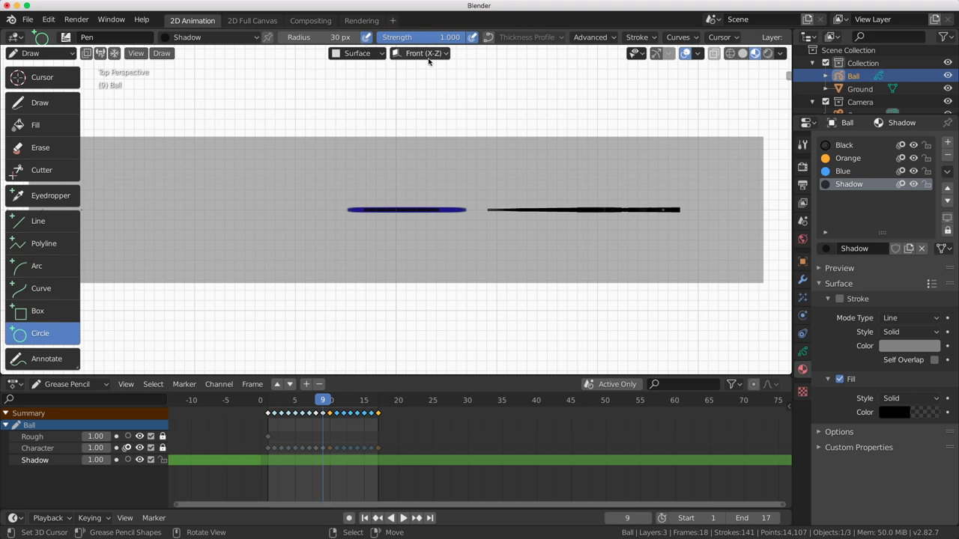
Draw a filled shadow ellipse on the ground at frame 9, centred under the squashed ball and about as wide as it.
left_click_drag(361, 183, 473, 265)
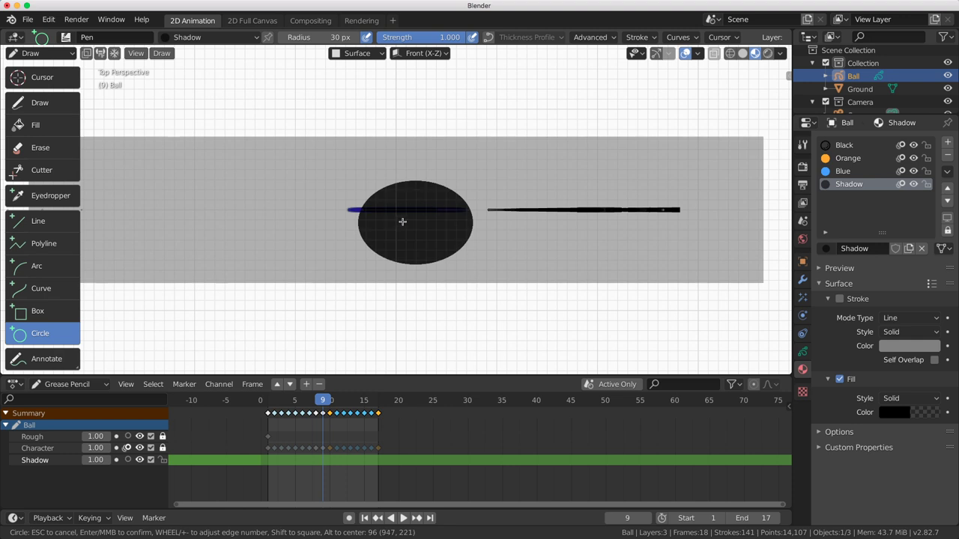
left_click_drag(442, 251, 441, 238)
left_click_drag(439, 241, 442, 243)
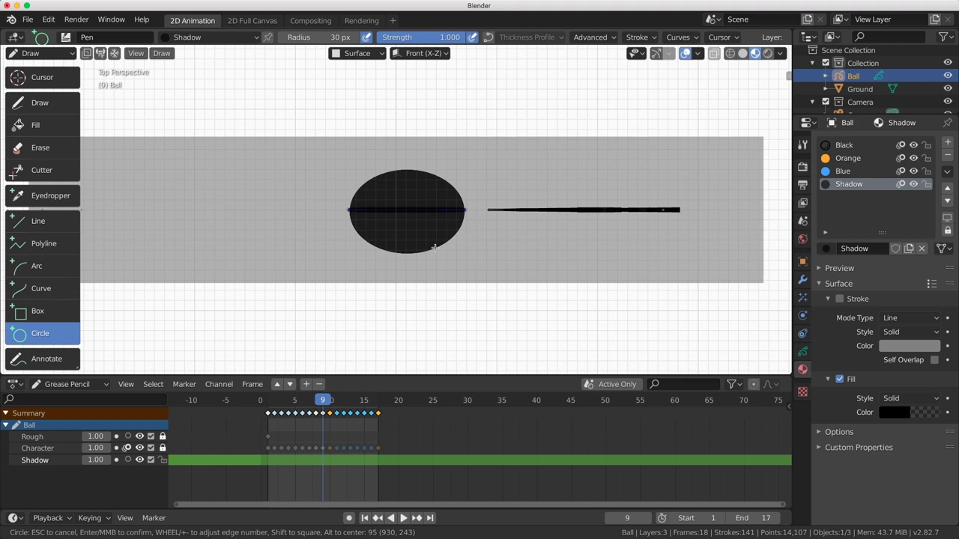
key("Return")
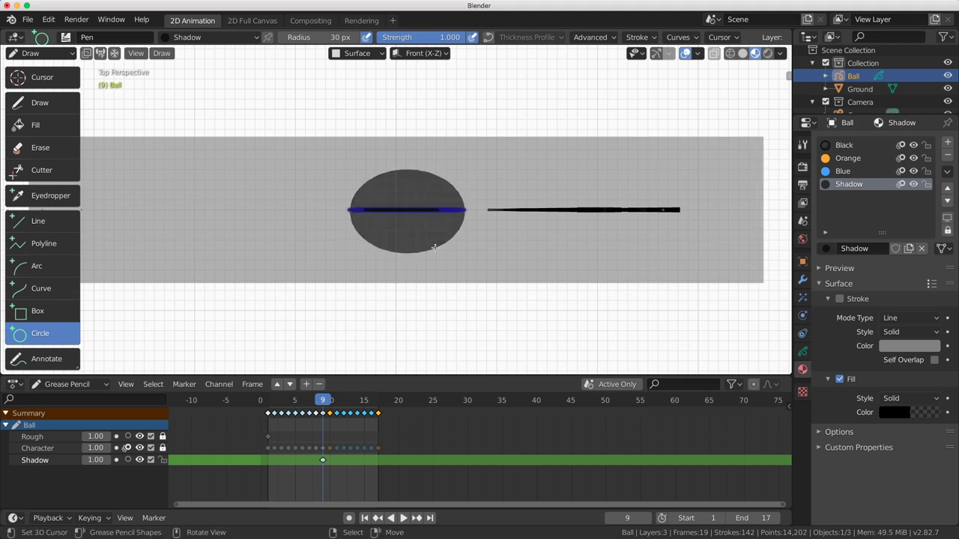
In Edit Mode, select the frame 9 shadow ellipse and scale it down to slightly wider than the squashed ball.
key("KP_0")
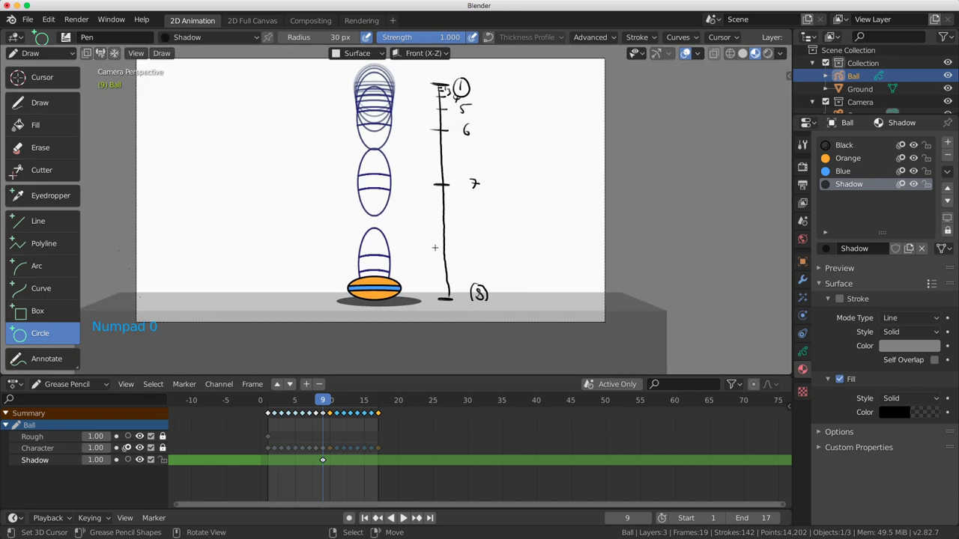
scroll(401, 298, "up", 1)
middle_click_drag(400, 298, 433, 215, "shift")
scroll(433, 264, "up", 2)
key("Tab")
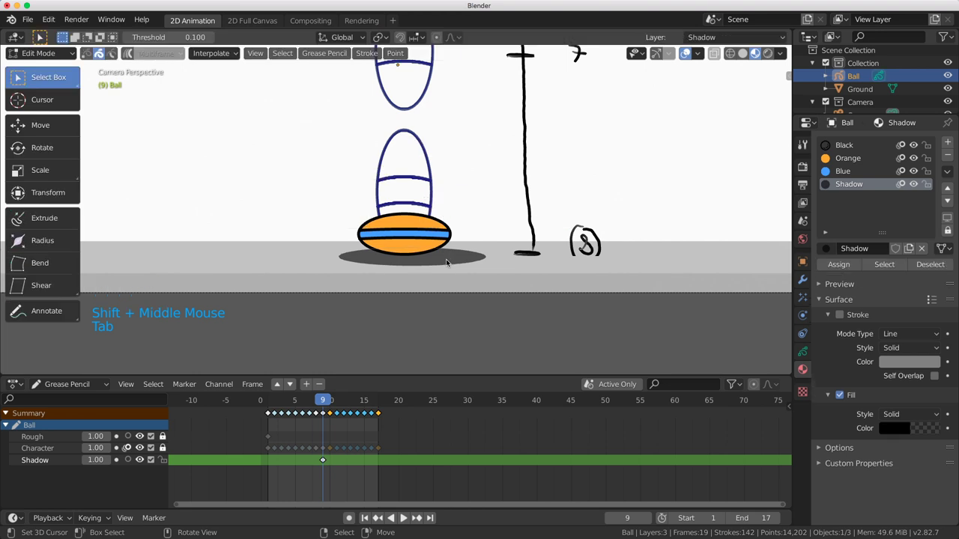
right_click(447, 261)
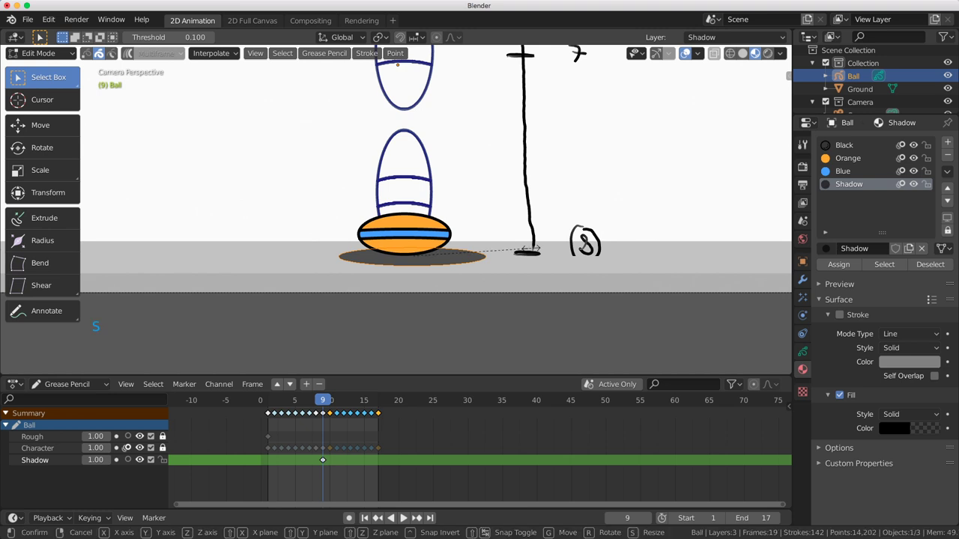
key("s")
left_click(498, 244)
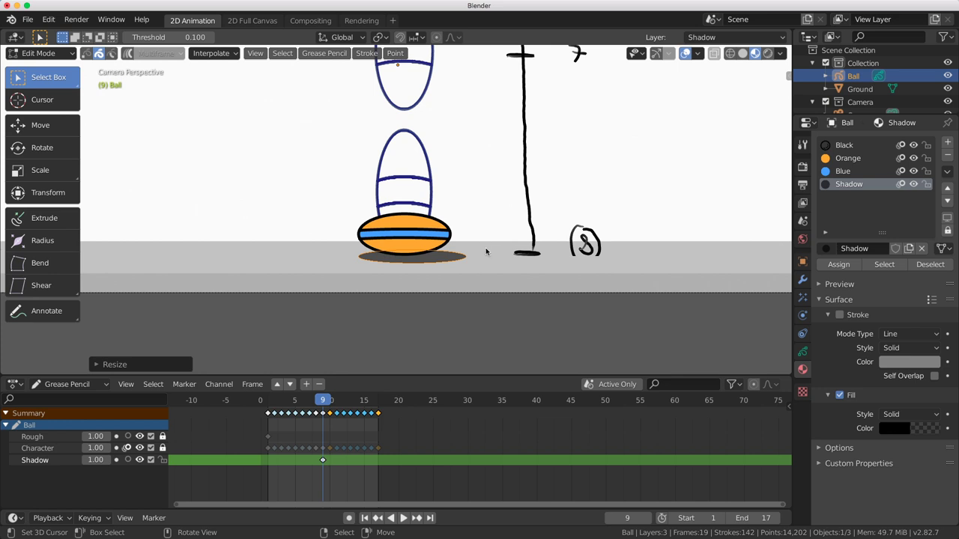
Move the shadow about 0.075 m in the negative X direction to centre it beneath the ball.
key("g")
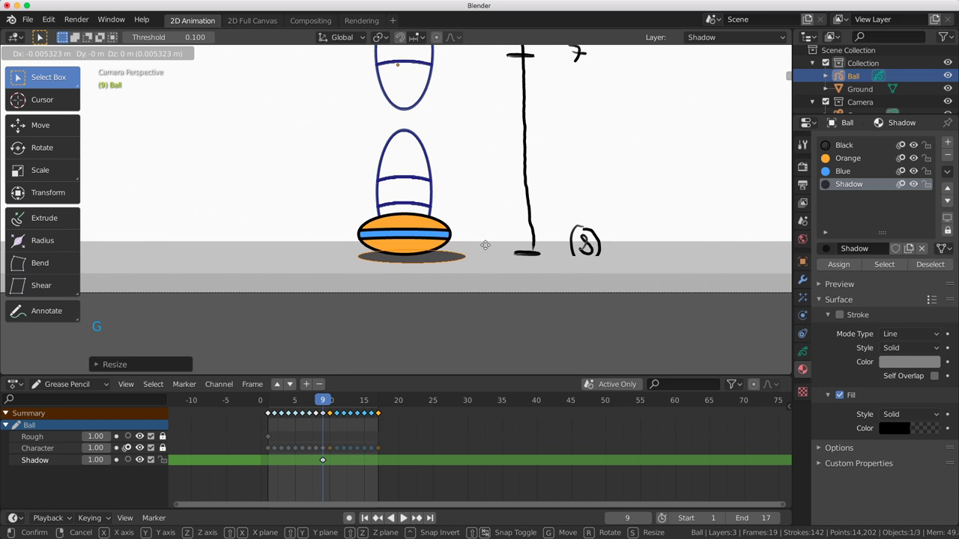
key("x")
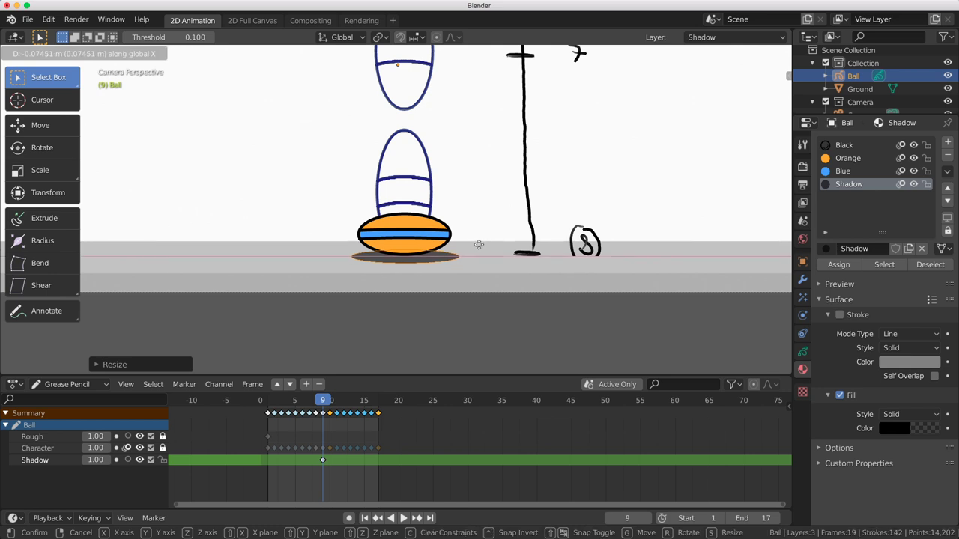
left_click(479, 247)
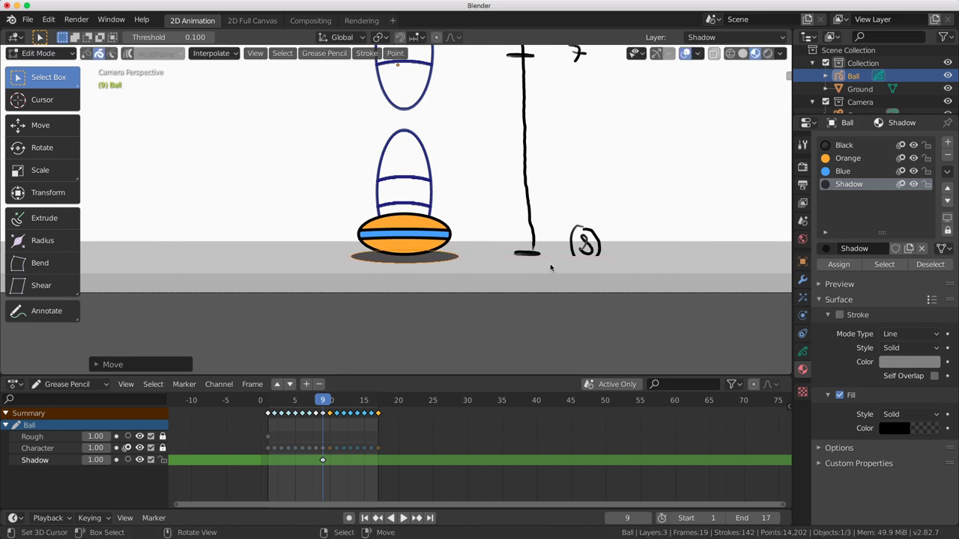
Scale the frame 9 shadow to about 0.81, slightly narrower than the squashed ball, and shrink it further at frame 8.
key("s")
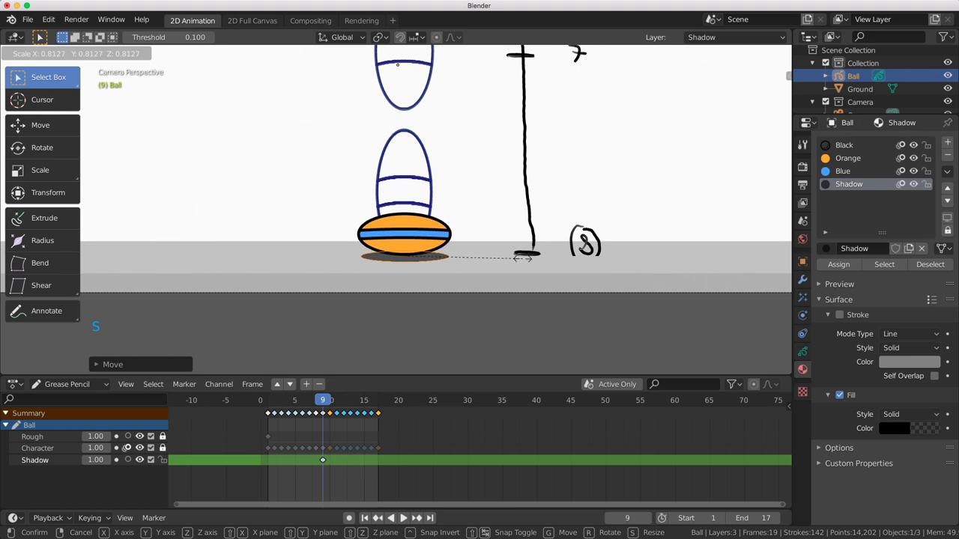
left_click(522, 257)
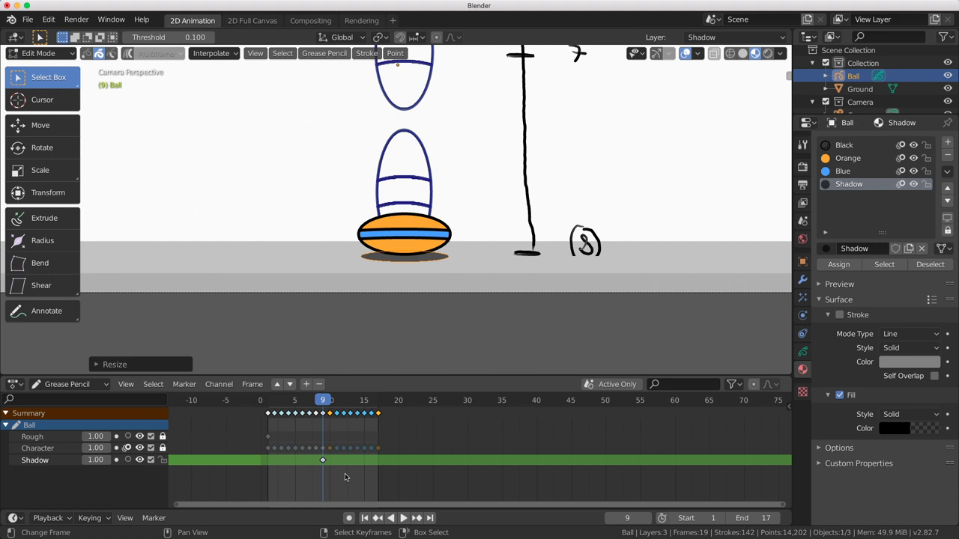
key("Left")
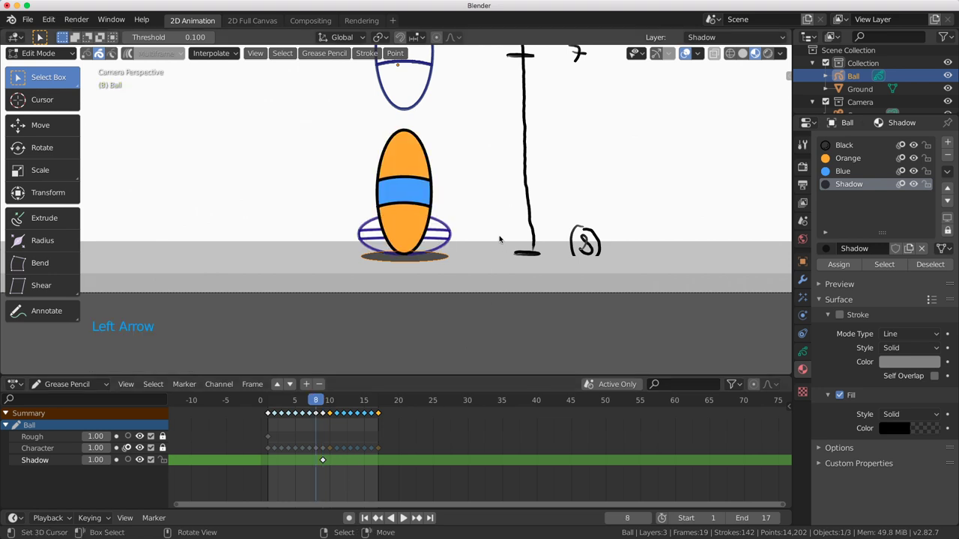
key("s")
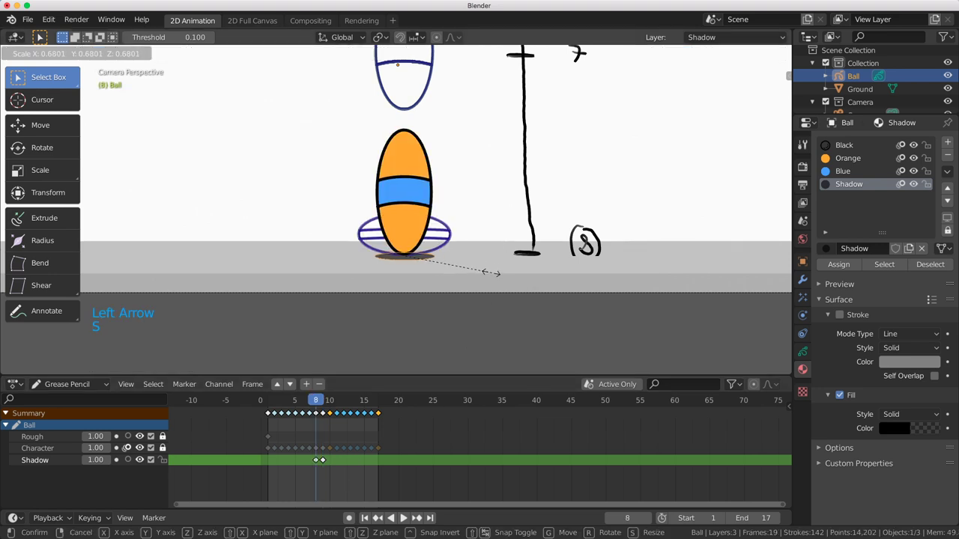
left_click(480, 273)
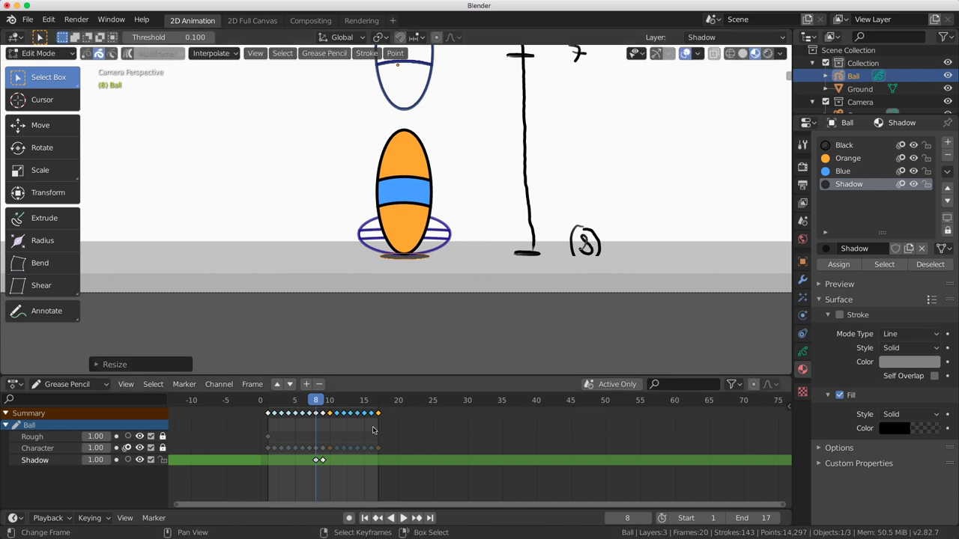
At frame 7, scale the shadow ellipse down again so it is narrower than the airborne ball.
key("Left")
key("s")
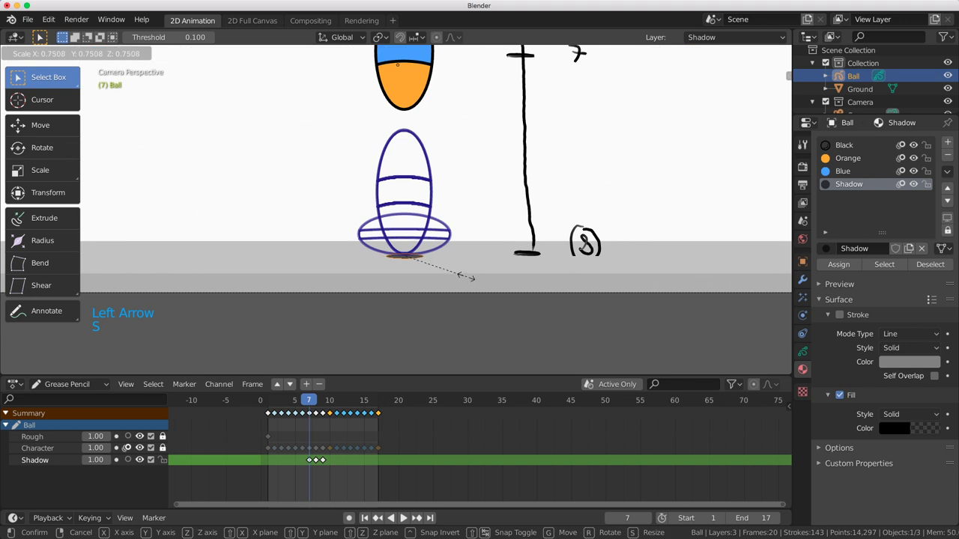
left_click(443, 259)
scroll(404, 111, "down", 2)
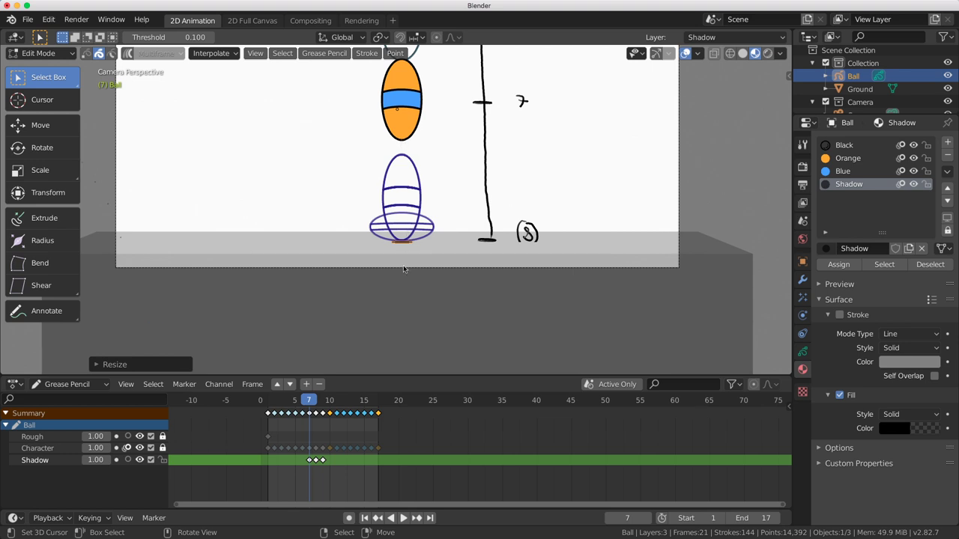
Duplicate the Shadow layer's keyframes at frames 7 to 9 and place the copies at frames 19 to 21.
left_click_drag(312, 467, 332, 470)
key("a")
key("b")
key("shift+d")
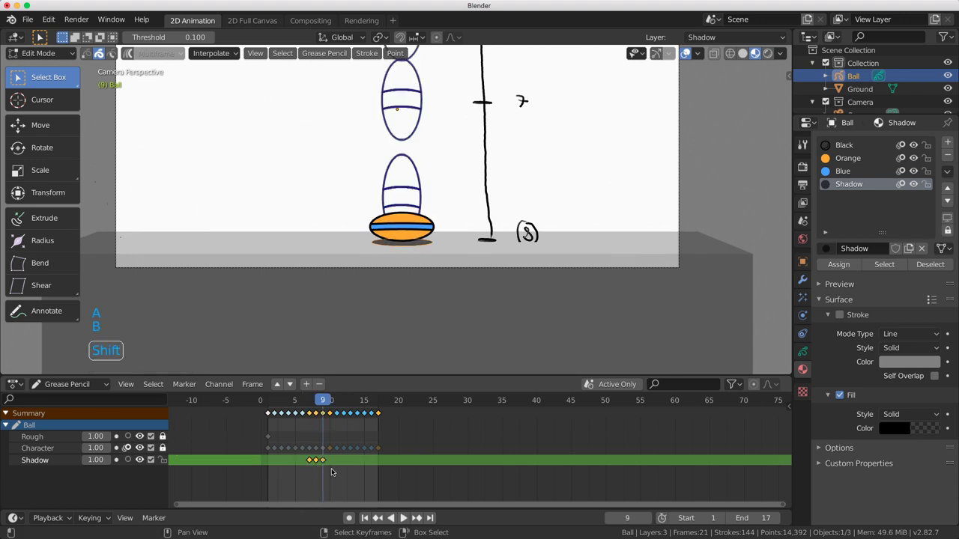
left_click(400, 472)
Reverse the order of the duplicated shadow keyframes by scaling them by -1 around frame 21.
left_click(405, 470)
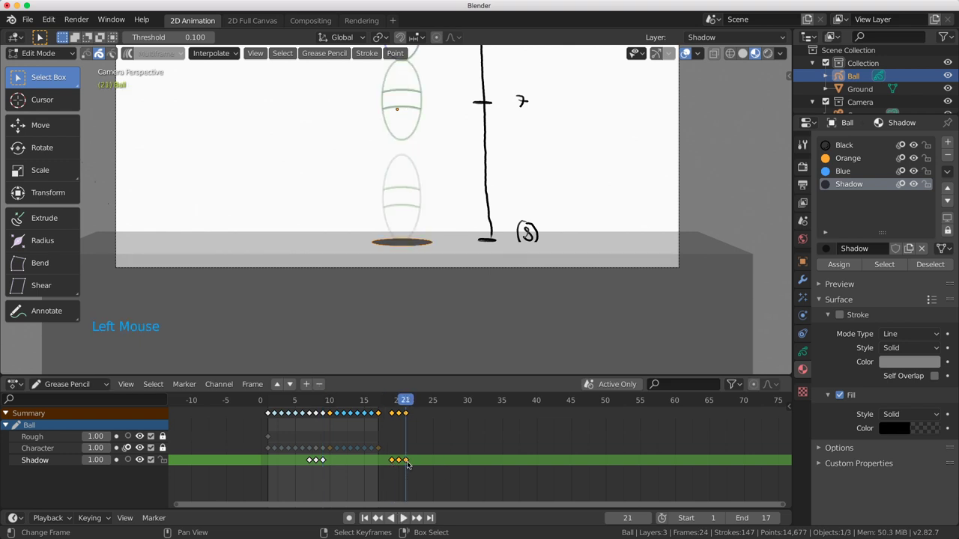
type("s")
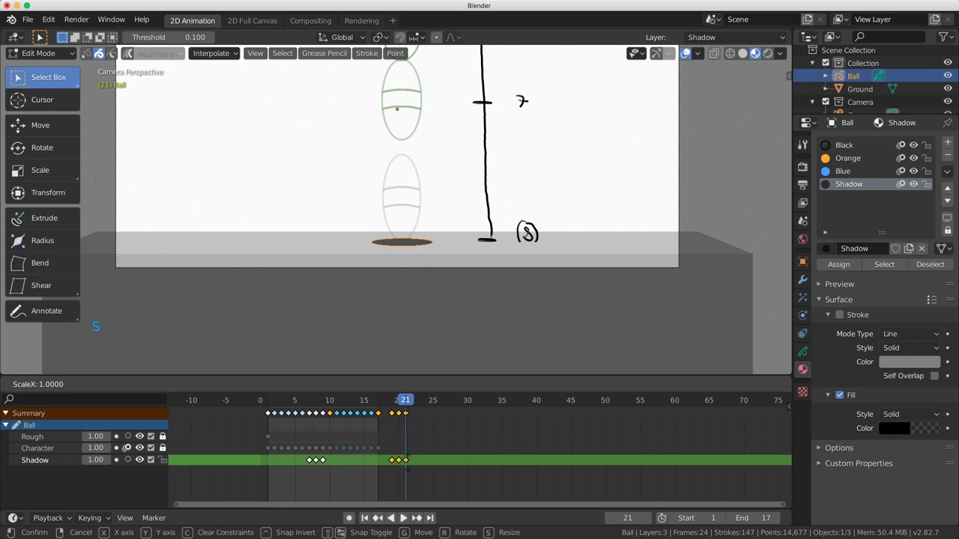
type("-1")
key("Return")
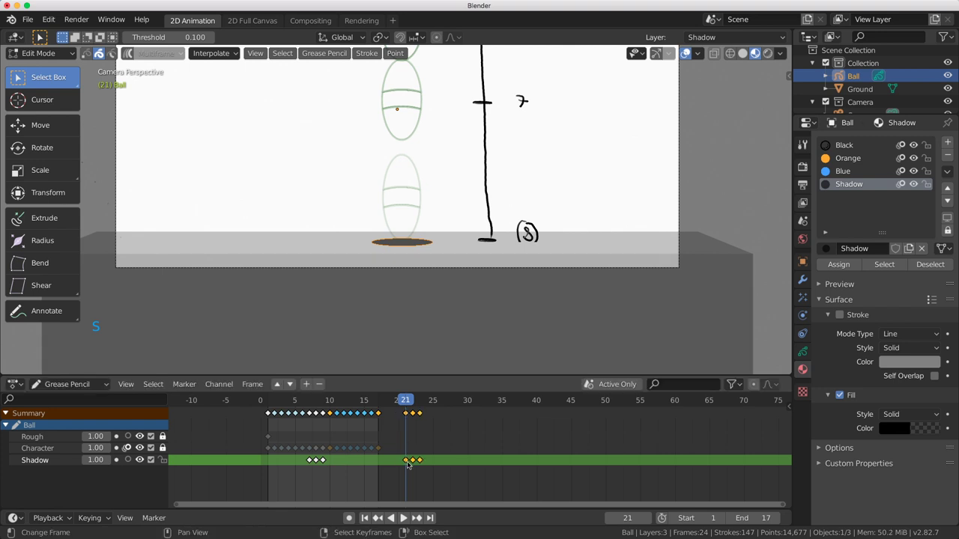
Move the reversed shadow keyframes 12 frames earlier so they start at frame 9, and scrub through the result.
left_click_drag(408, 465, 322, 474)
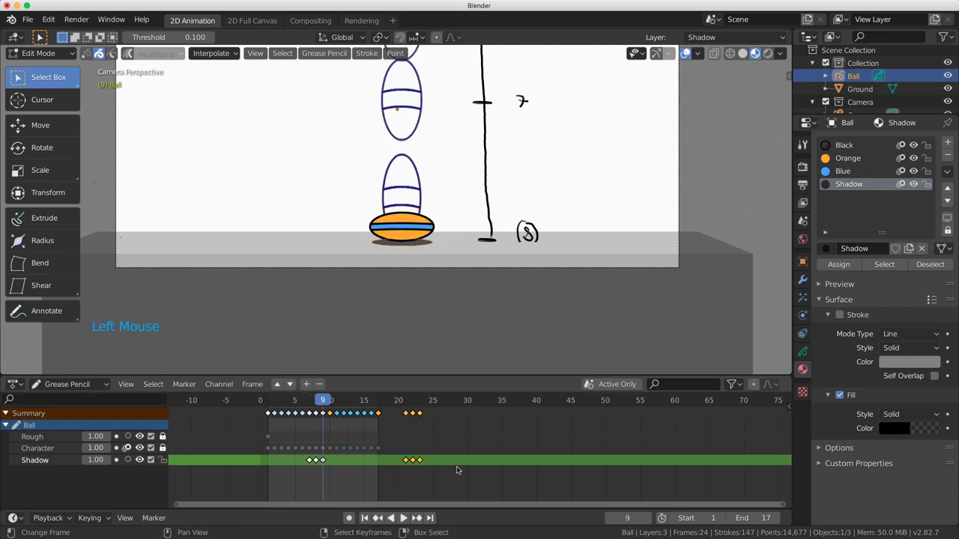
key("g")
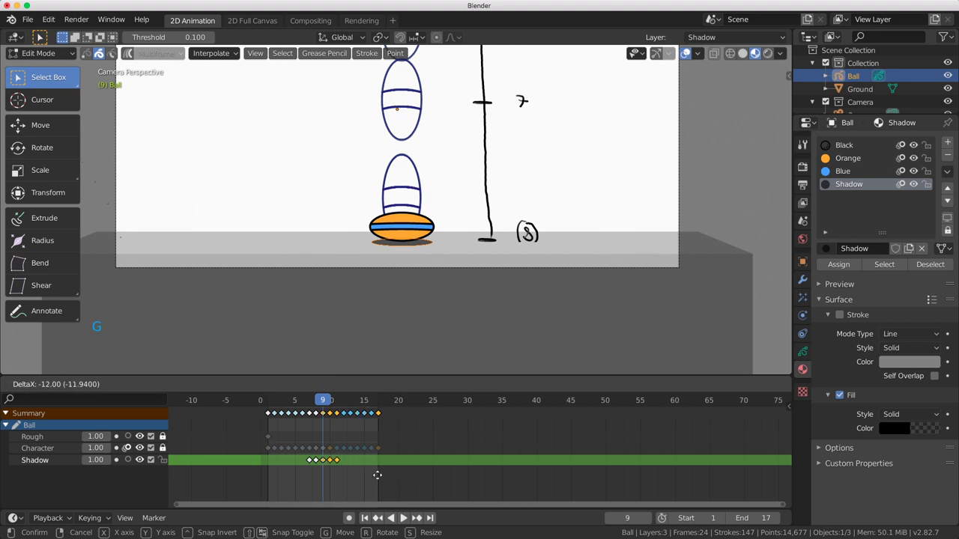
left_click(379, 473)
mouse_move(328, 473)
left_mouse_down()
mouse_move(321, 464)
mouse_move(323, 474)
mouse_move(341, 471)
mouse_move(300, 471)
mouse_move(308, 473)
left_mouse_up()
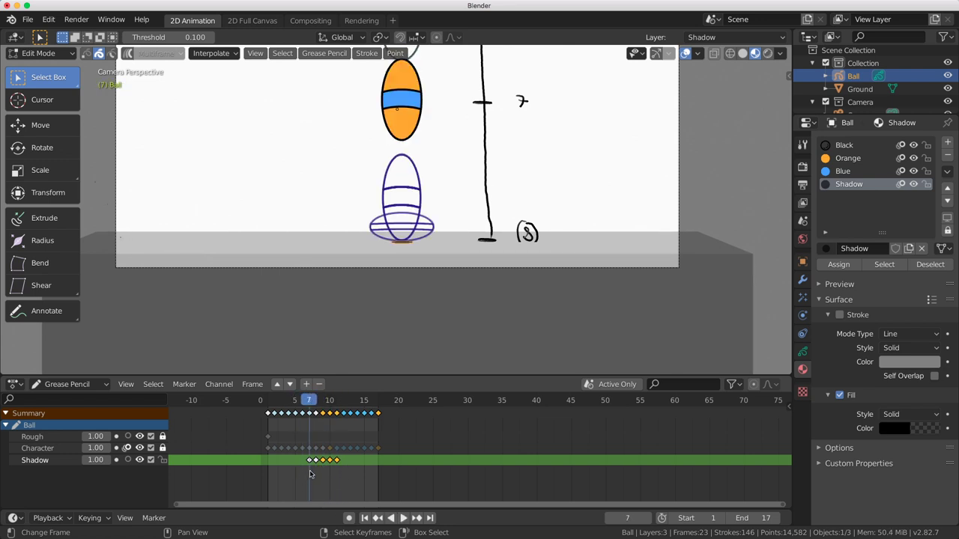
Insert a keyframe for the Shadow layer's opacity of 1.00 at frame 7.
left_click(310, 474)
key("Left")
key("Left")
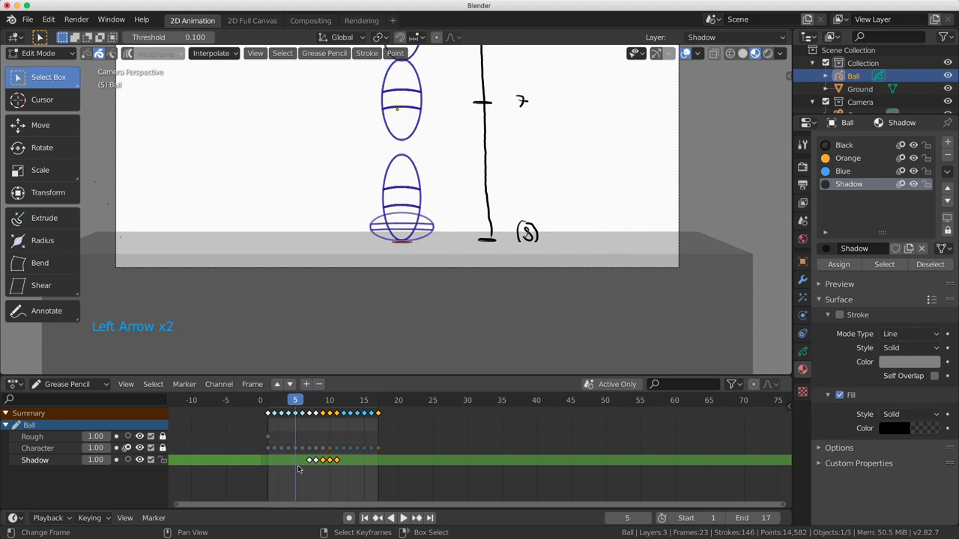
key("Right")
key("Right")
key("Right")
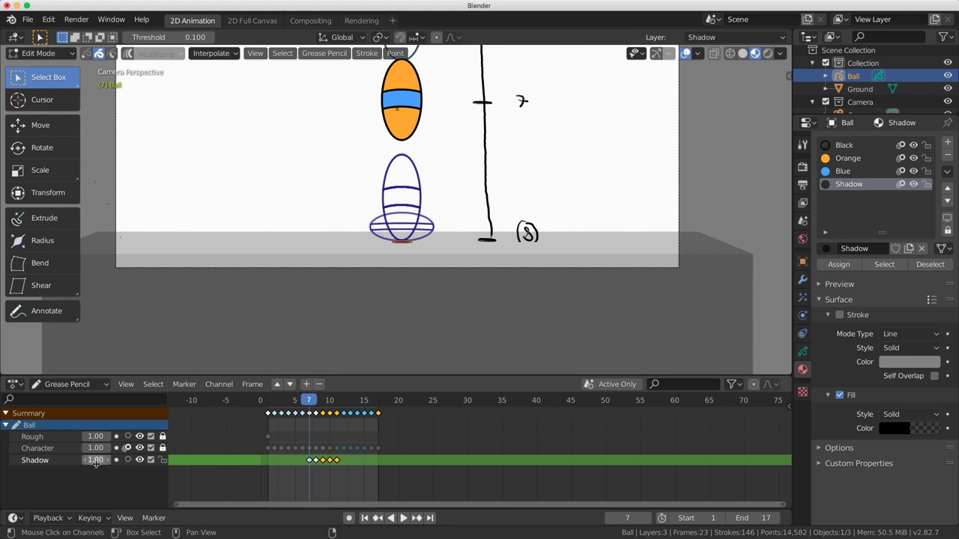
left_click(94, 460)
key("i")
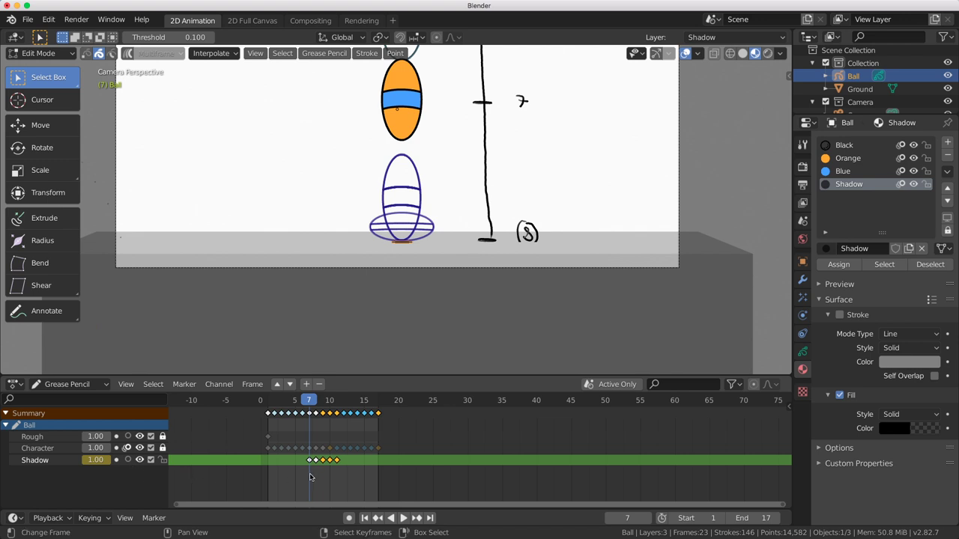
At frame 5, set the Shadow layer's opacity to 0.00 and keyframe it.
key("Left")
key("Left")
left_click_drag(96, 460, 82, 460)
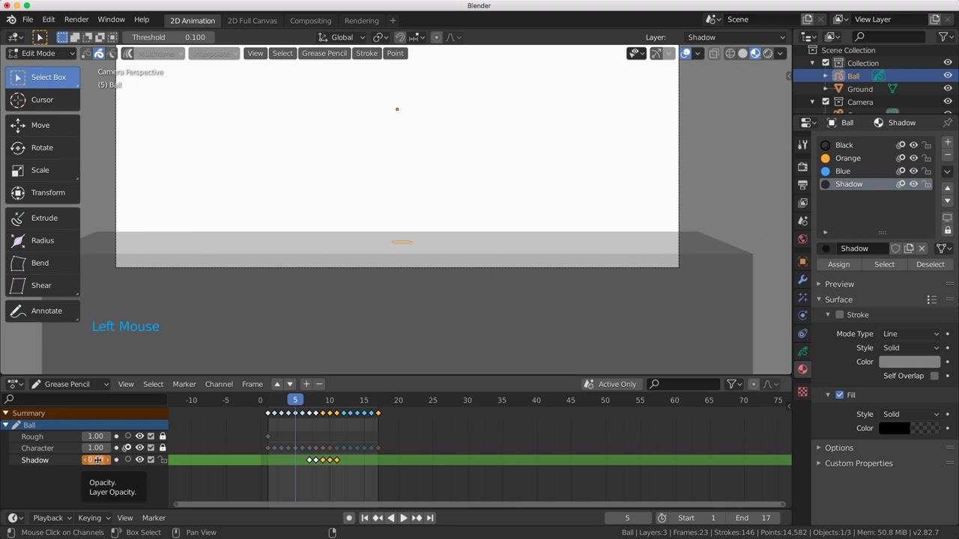
key("i")
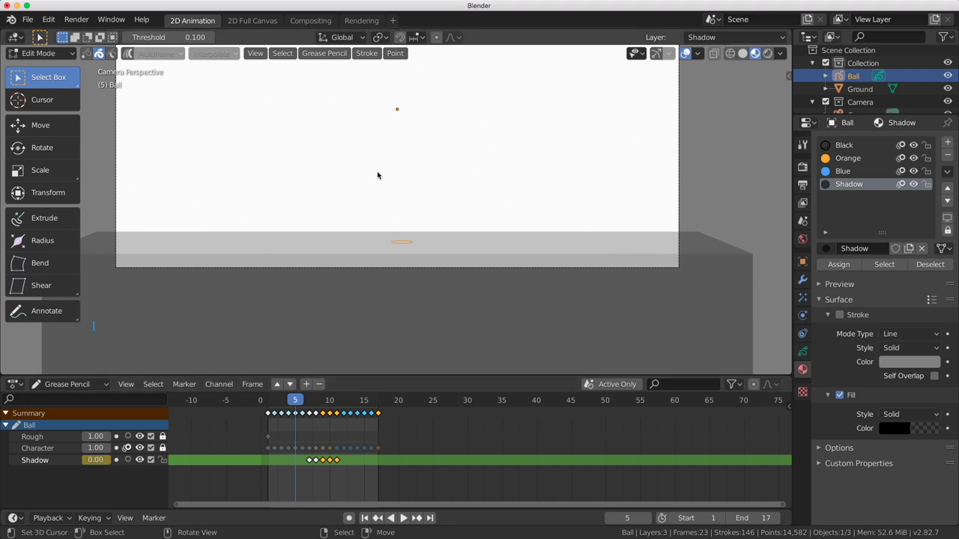
Enable onion skinning for the Shadow layer and preview the shadow animation up to frame 11.
middle_click_drag(380, 173, 424, 173, "shift")
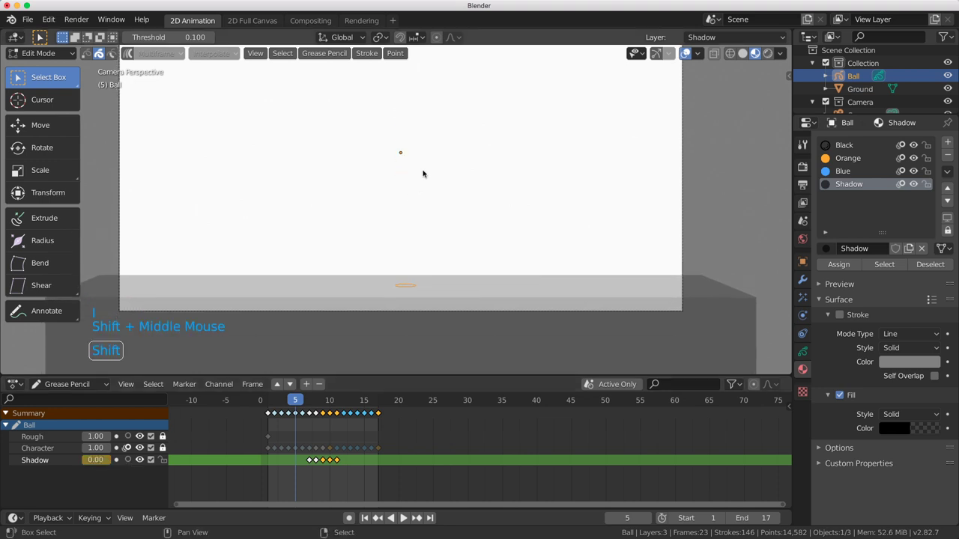
left_click(128, 460)
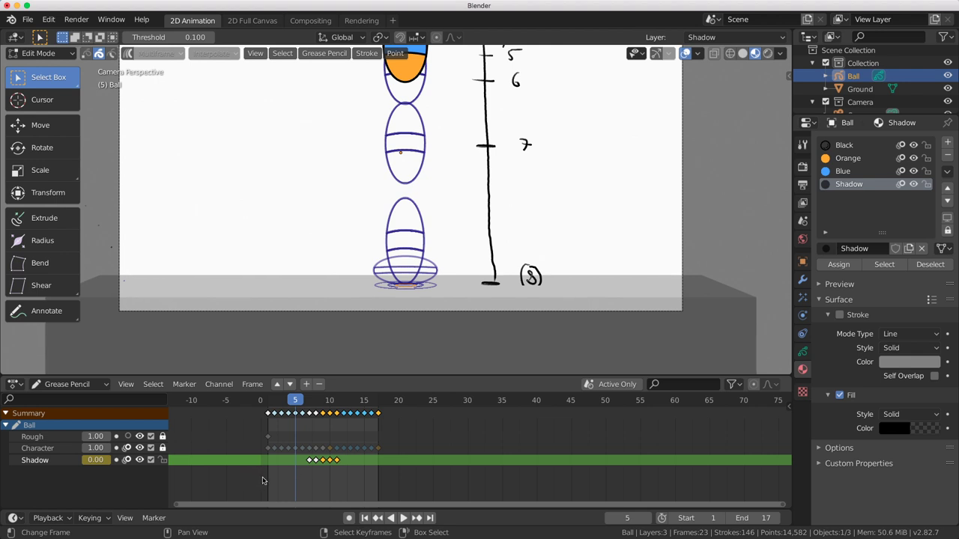
key("space")
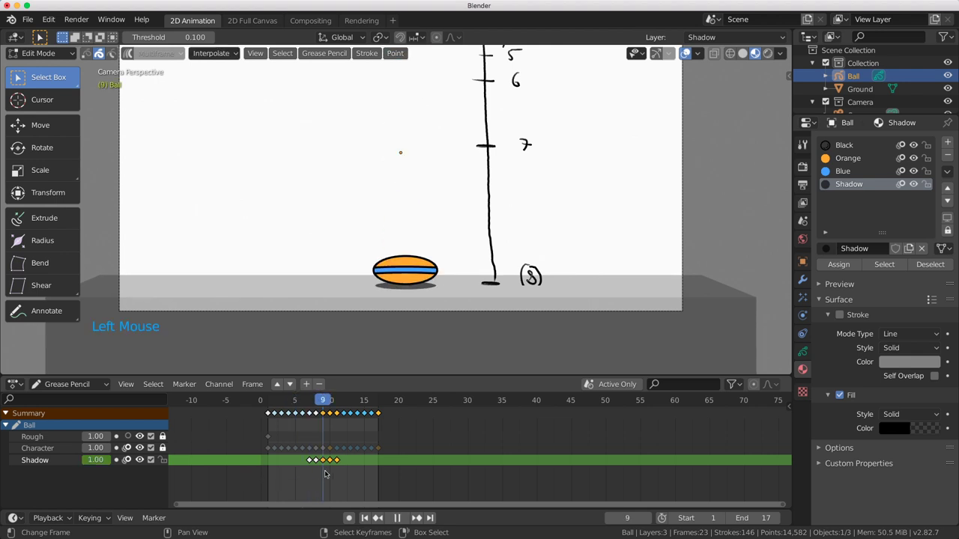
key("space")
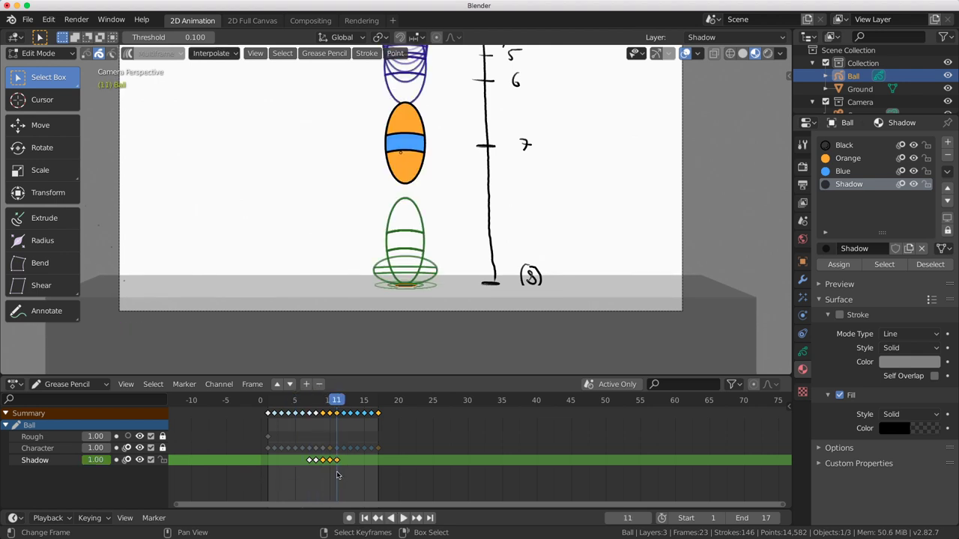
left_click(404, 517)
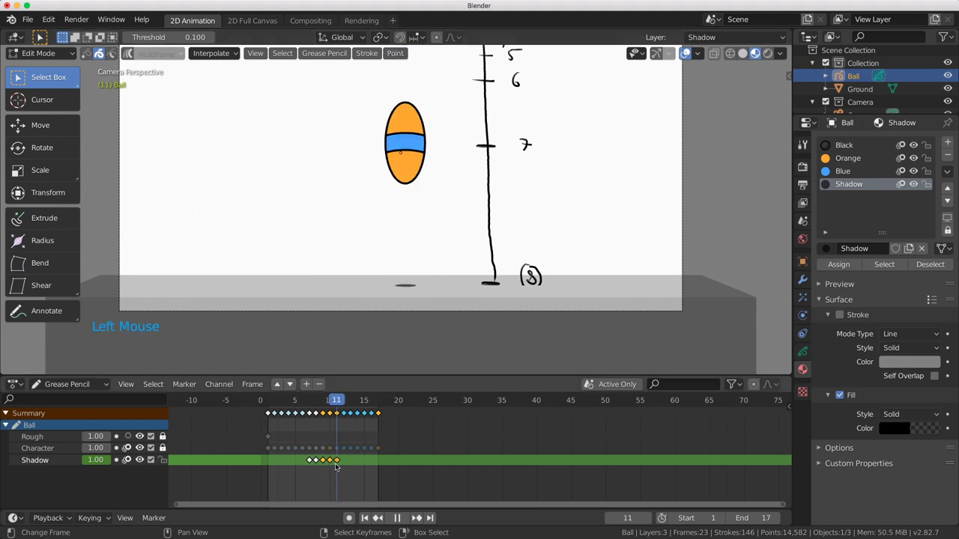
key("Escape")
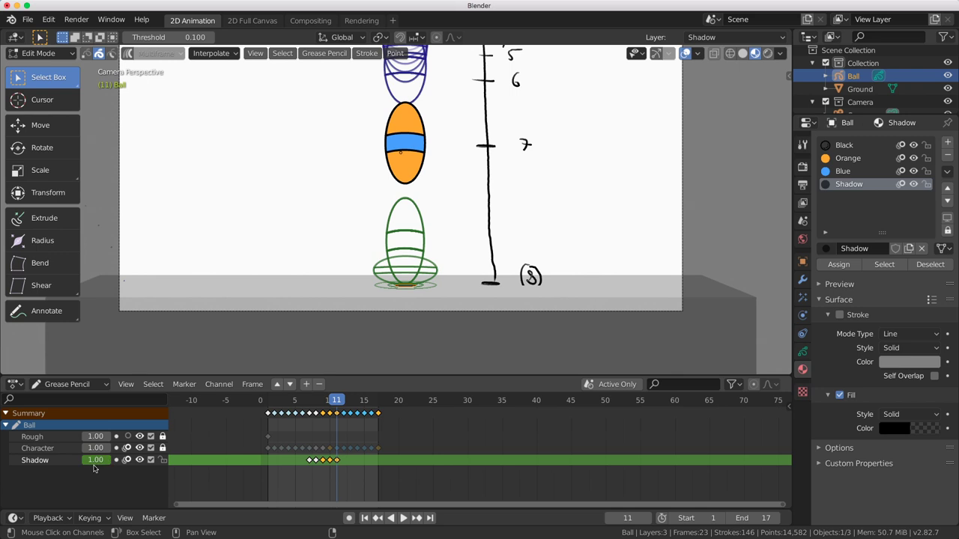
Keyframe the Shadow layer's opacity at 1.00 on frame 11 and at 0.00 on frame 13, and scrub through the fade.
key("i")
key("Right")
key("Right")
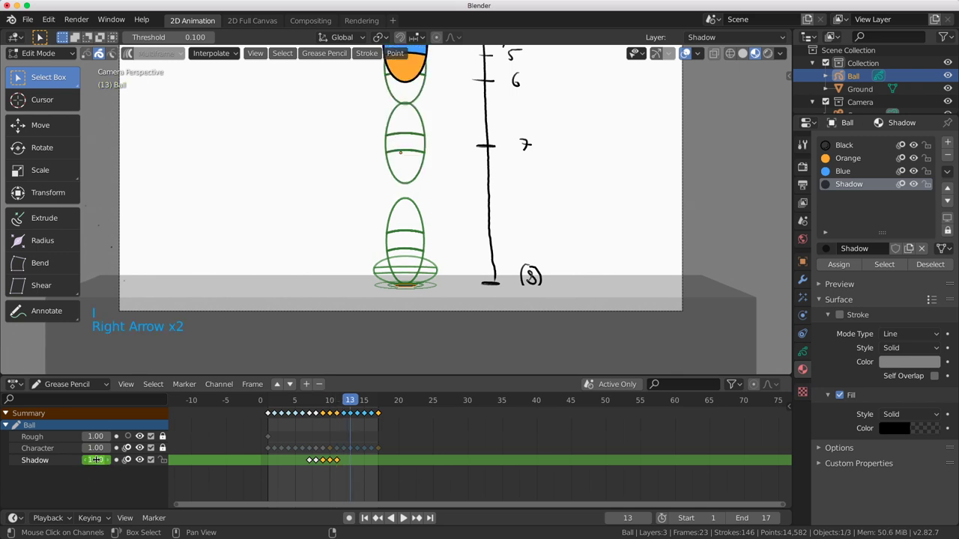
left_click_drag(95, 460, 53, 460)
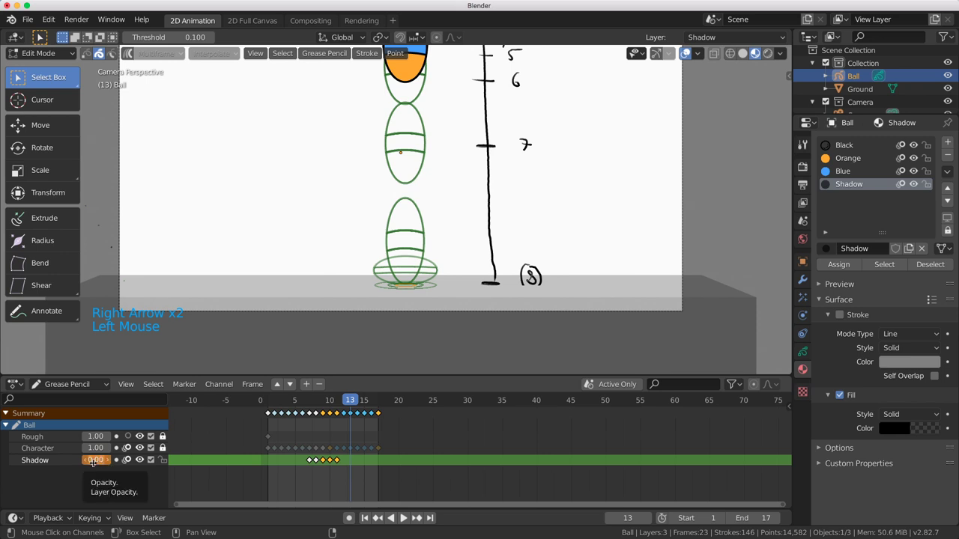
key("i")
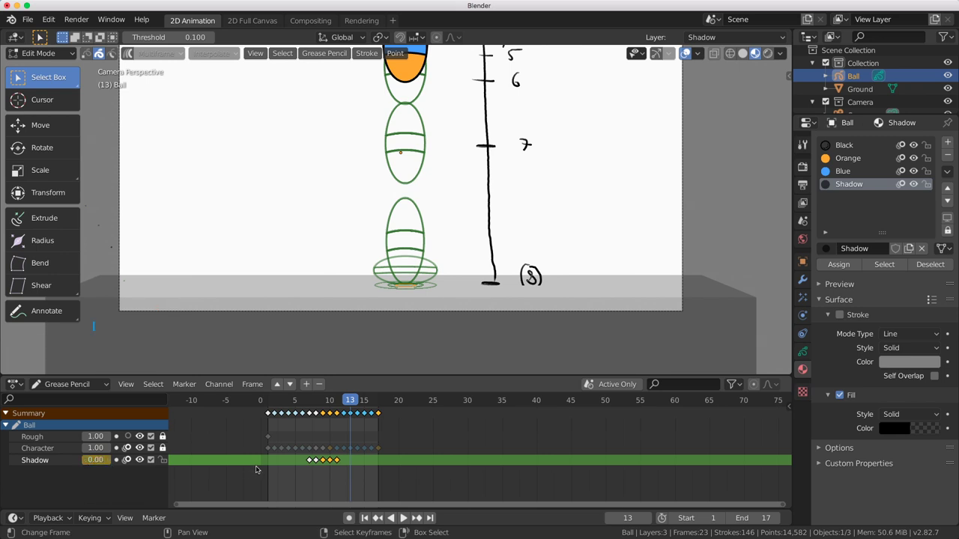
left_click_drag(275, 468, 337, 466)
Delete the Rough layer's keyframe at frame 1 to remove the timing chart.
scroll(437, 252, "down", 4)
middle_click_drag(437, 252, 429, 273, "shift")
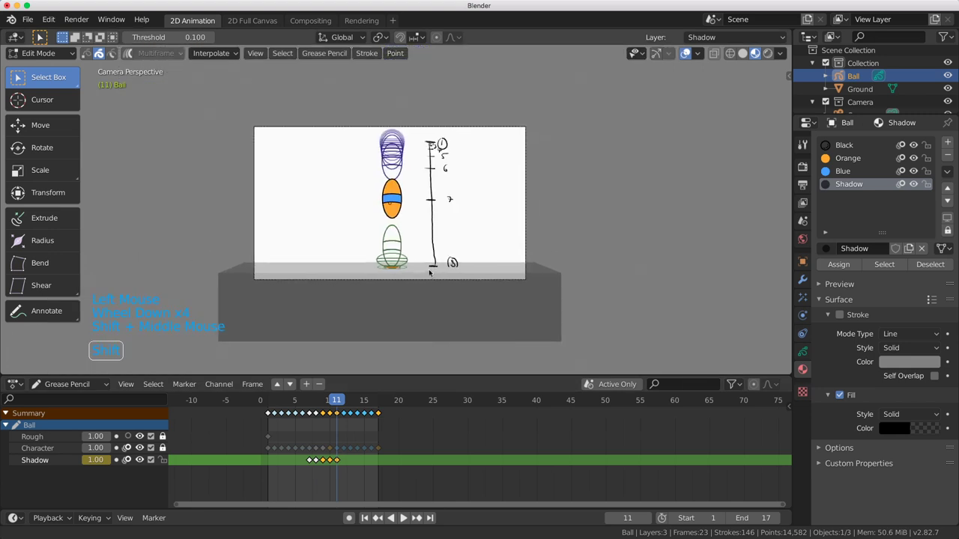
scroll(429, 273, "up", 3)
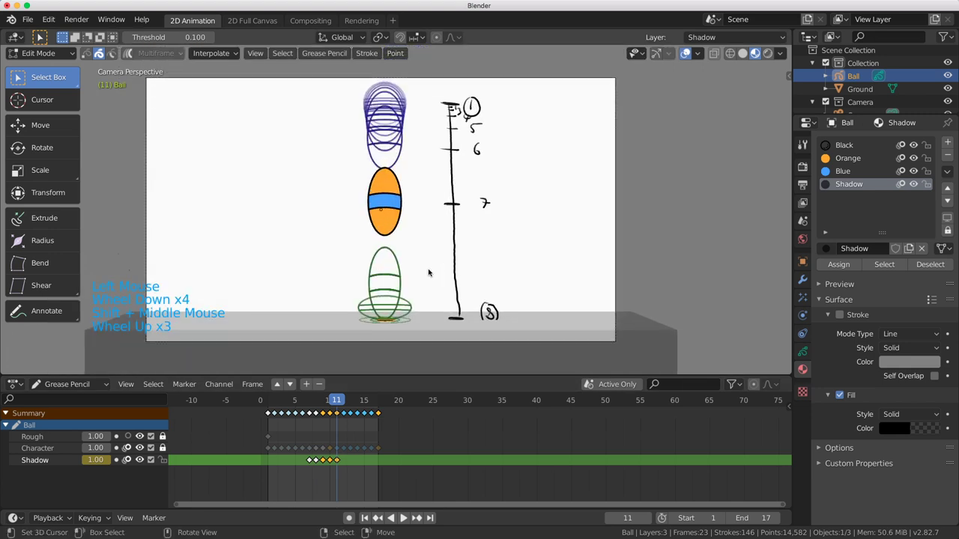
left_click(32, 437)
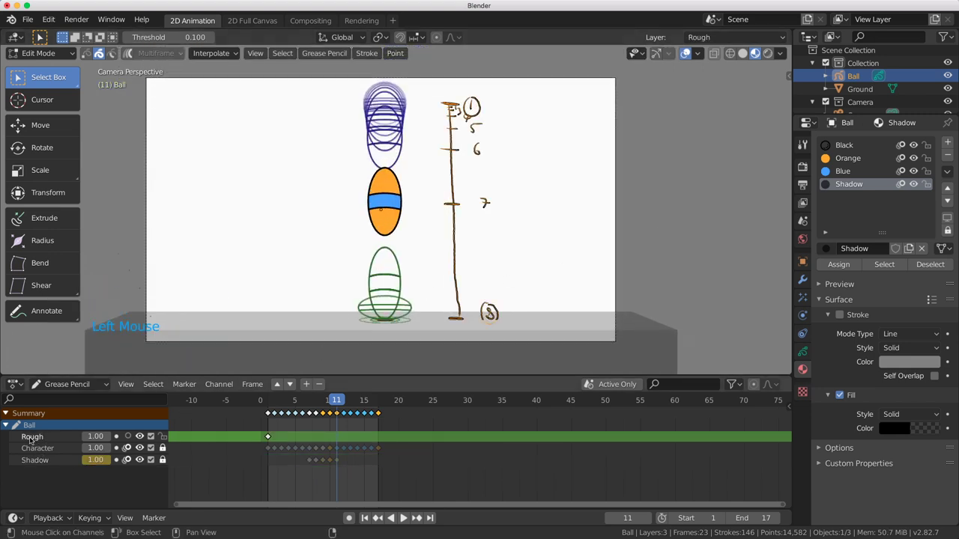
right_click(269, 438)
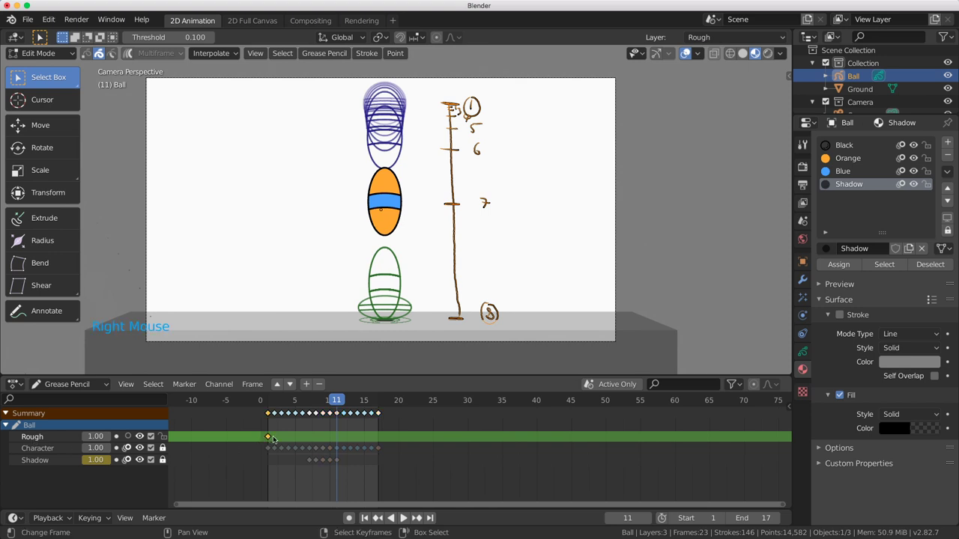
key("x")
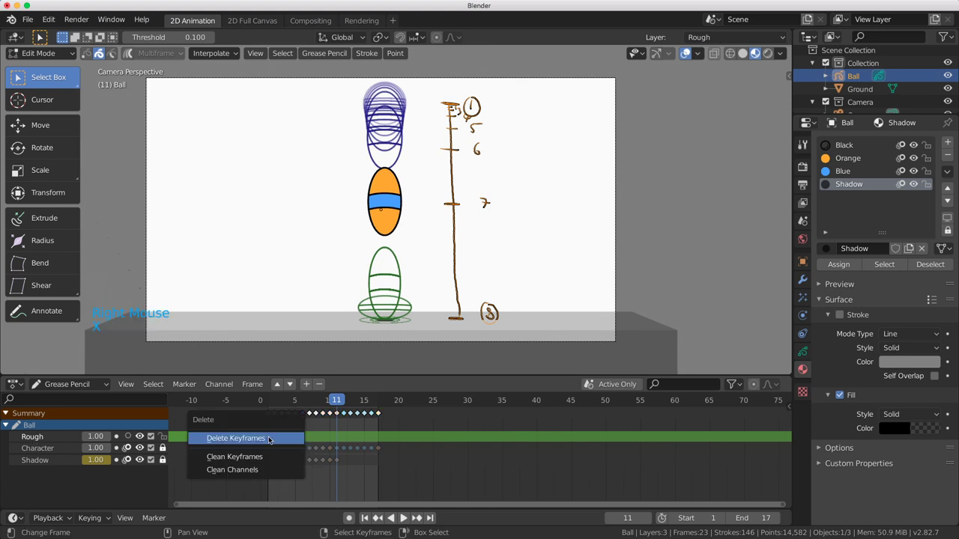
left_click(269, 437)
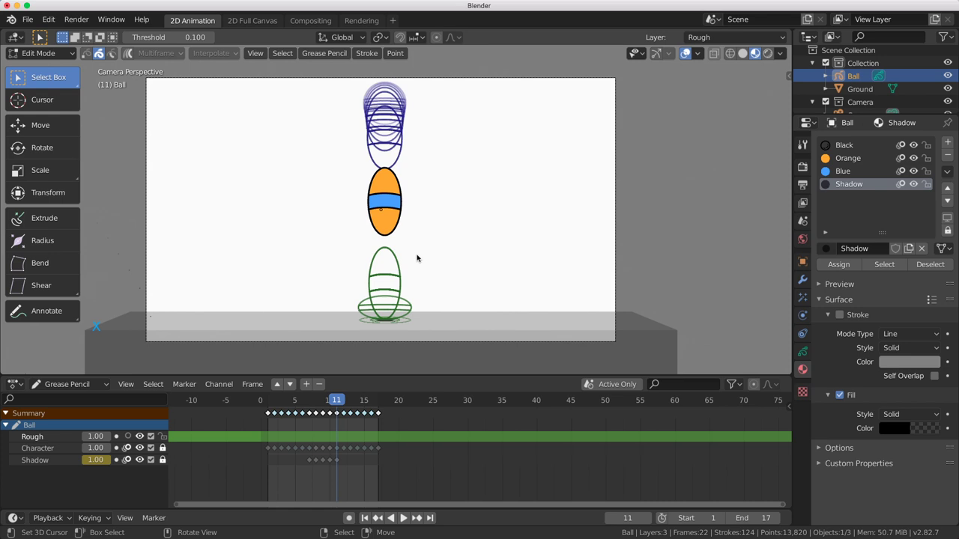
Disable onion skinning for the Character and Shadow layers and play the animation.
left_click(127, 448)
left_click(128, 460)
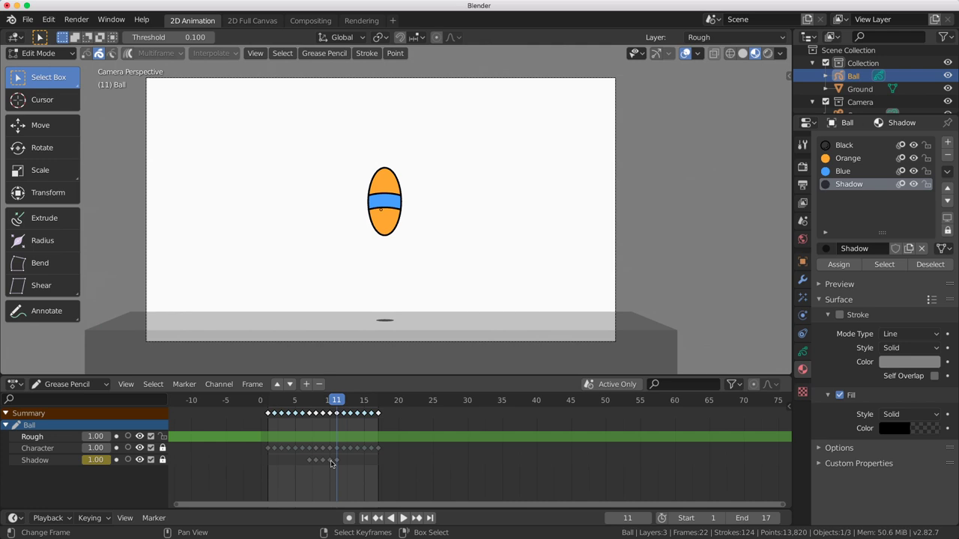
key("shift+space")
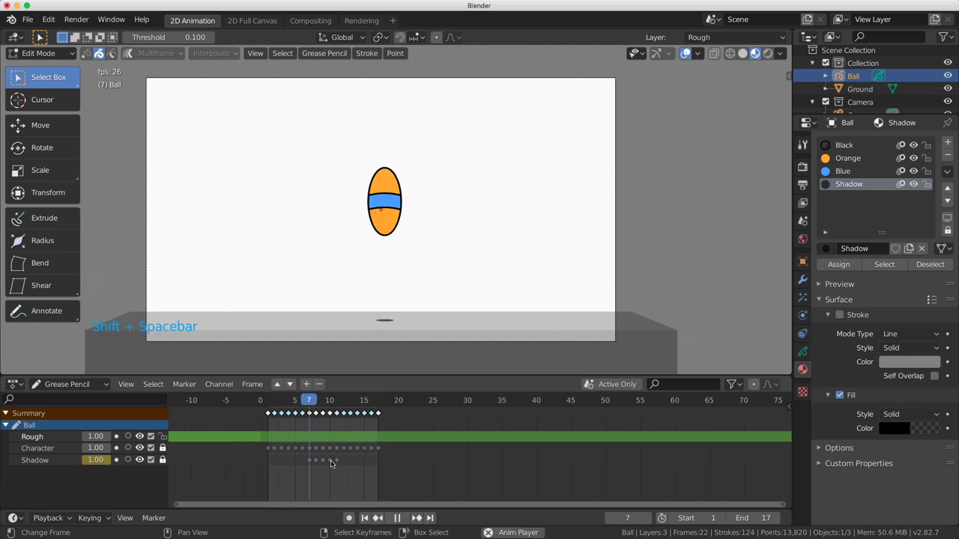